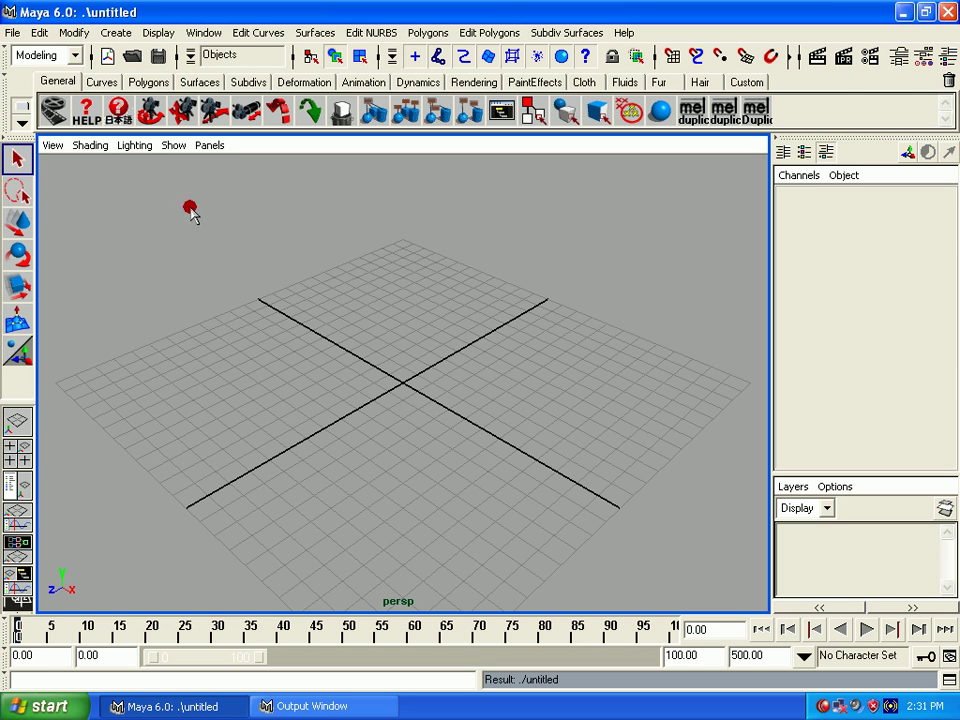
- Tear the File menu off into its own floating window
left_click(10, 34)
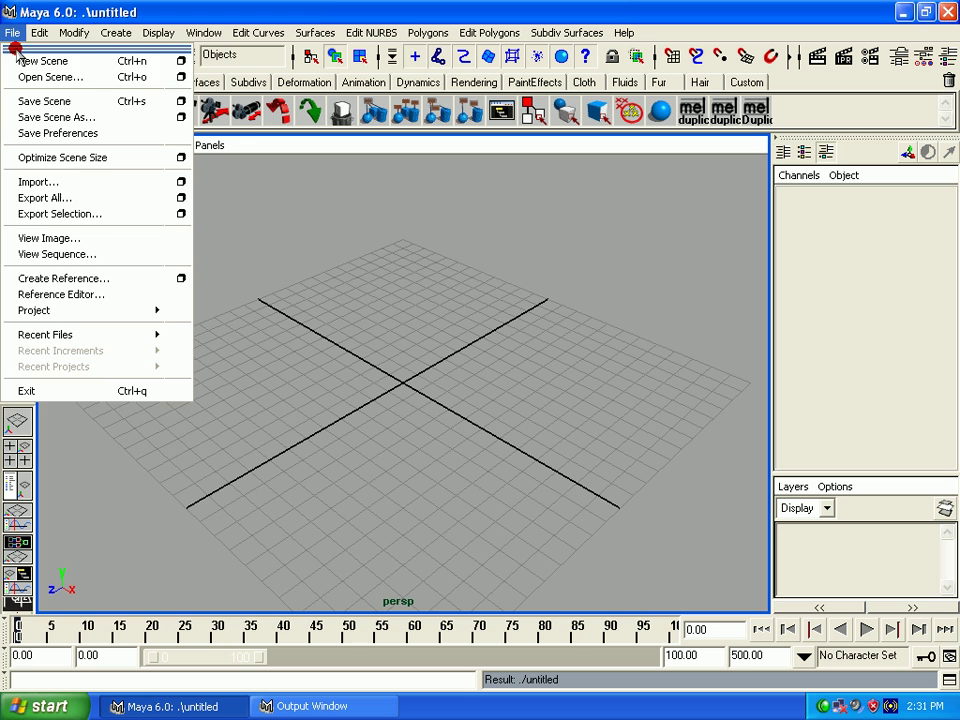
left_click(16, 48)
- Move the floating File panel over to the right side of the viewport
left_click_drag(30, 36, 636, 157)
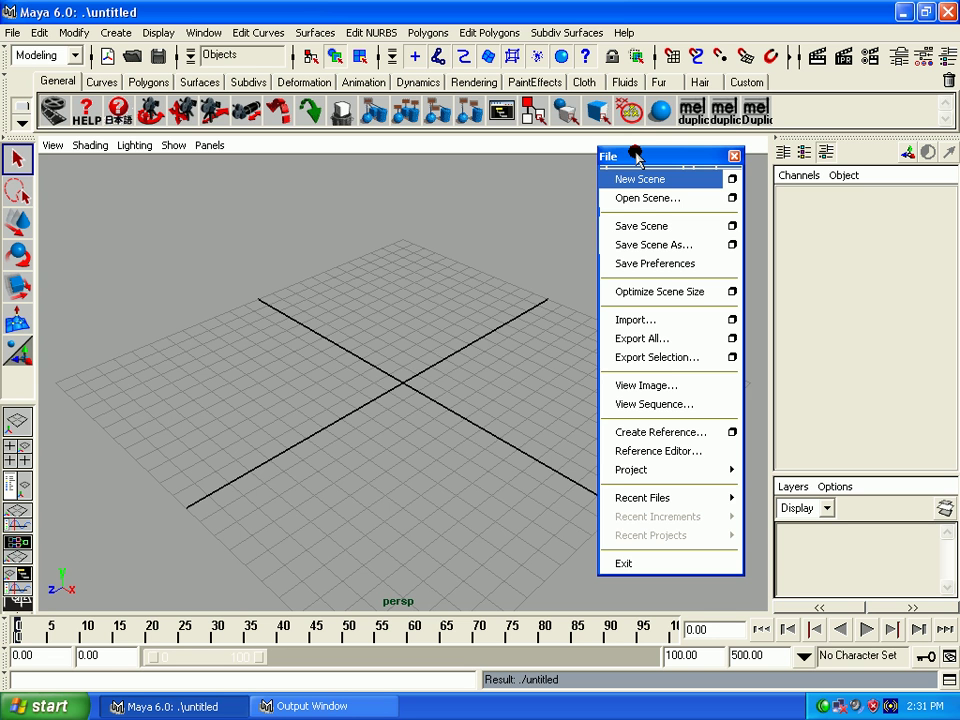
left_click_drag(636, 157, 630, 144)
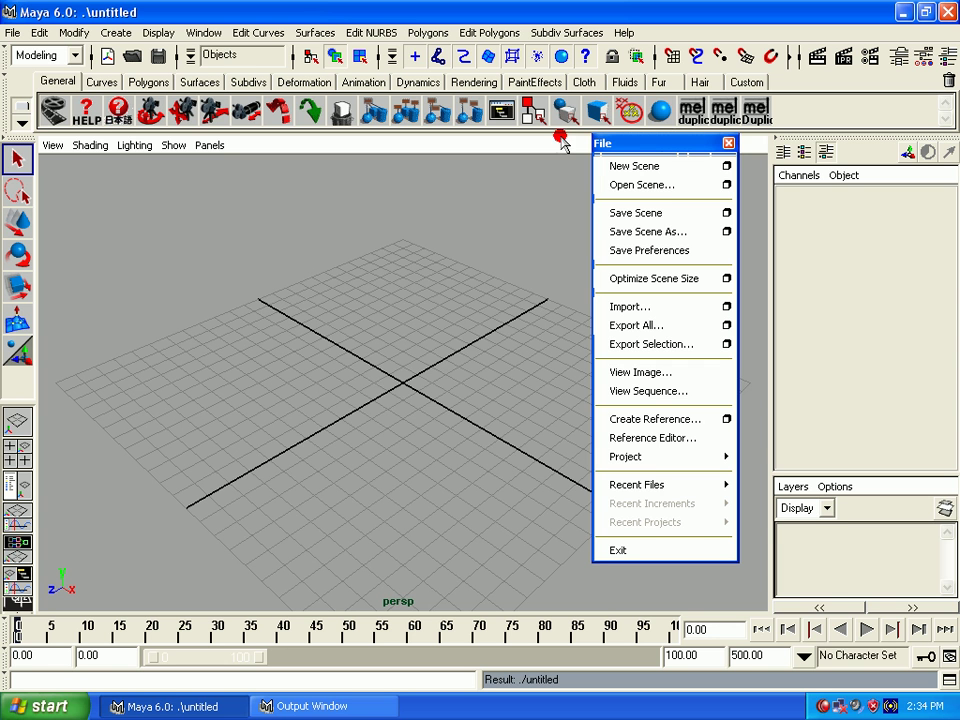
- Tear off the Project submenu, move it aside, and choose New... from it
left_click(658, 458)
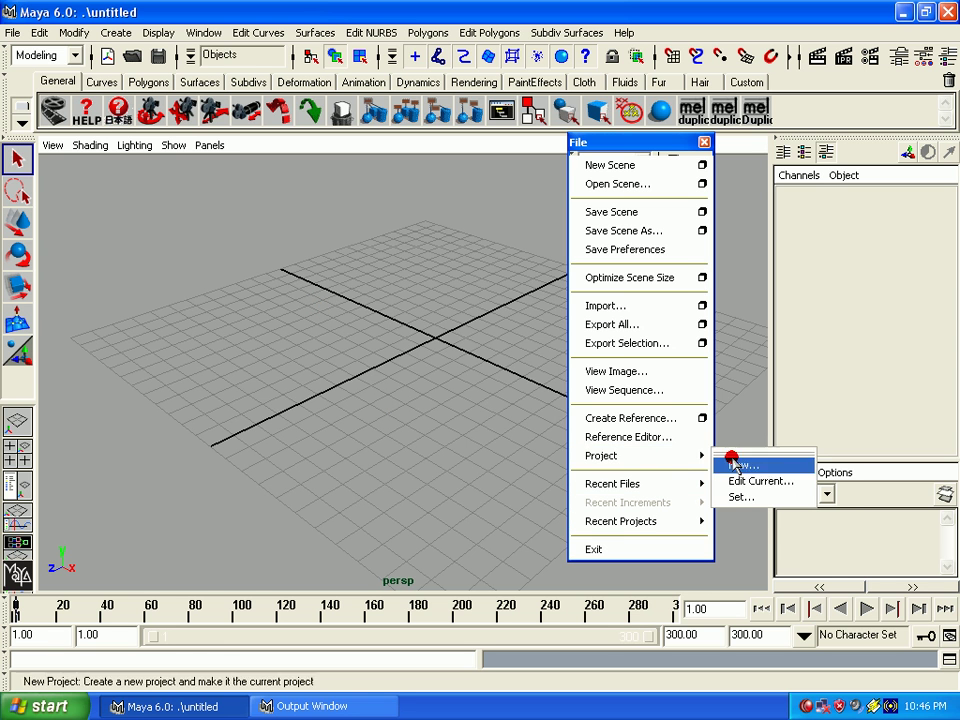
left_click(731, 449)
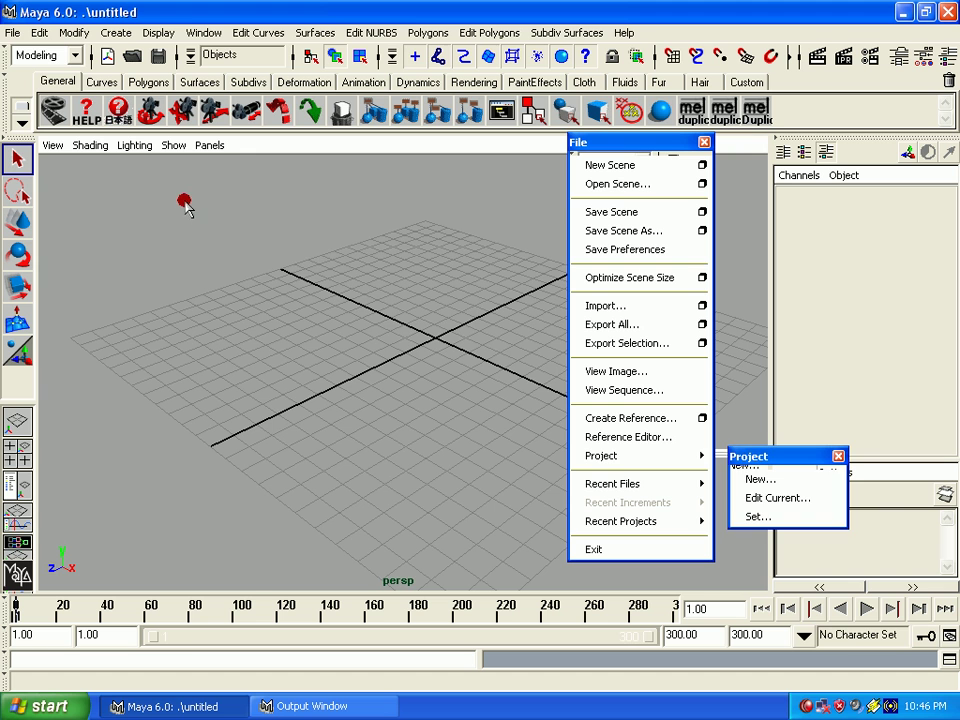
left_click_drag(731, 452, 209, 191)
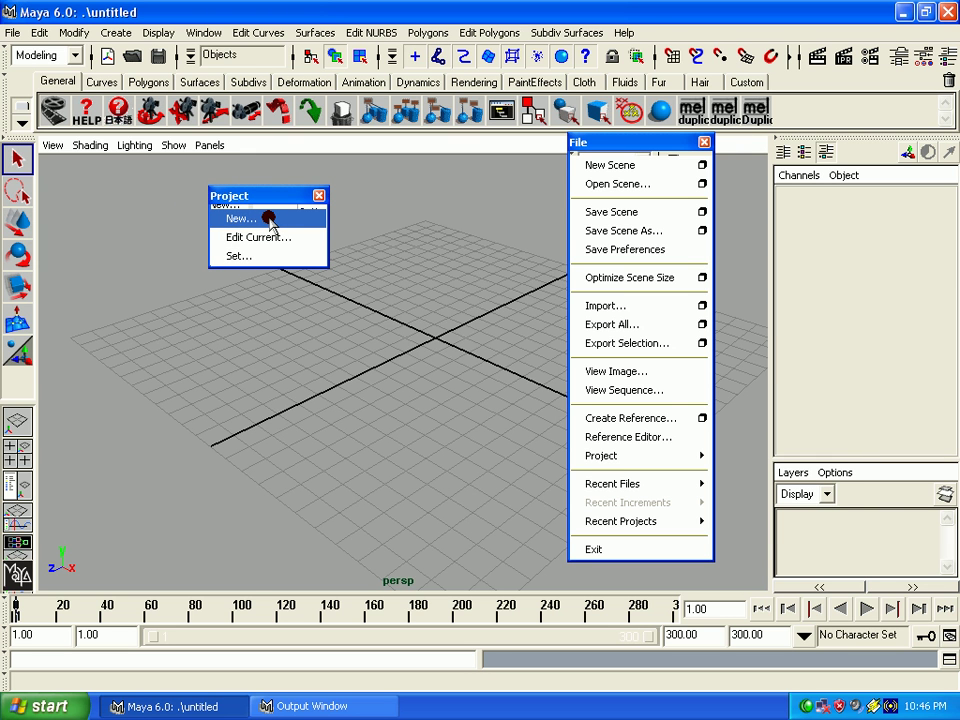
left_click(268, 218)
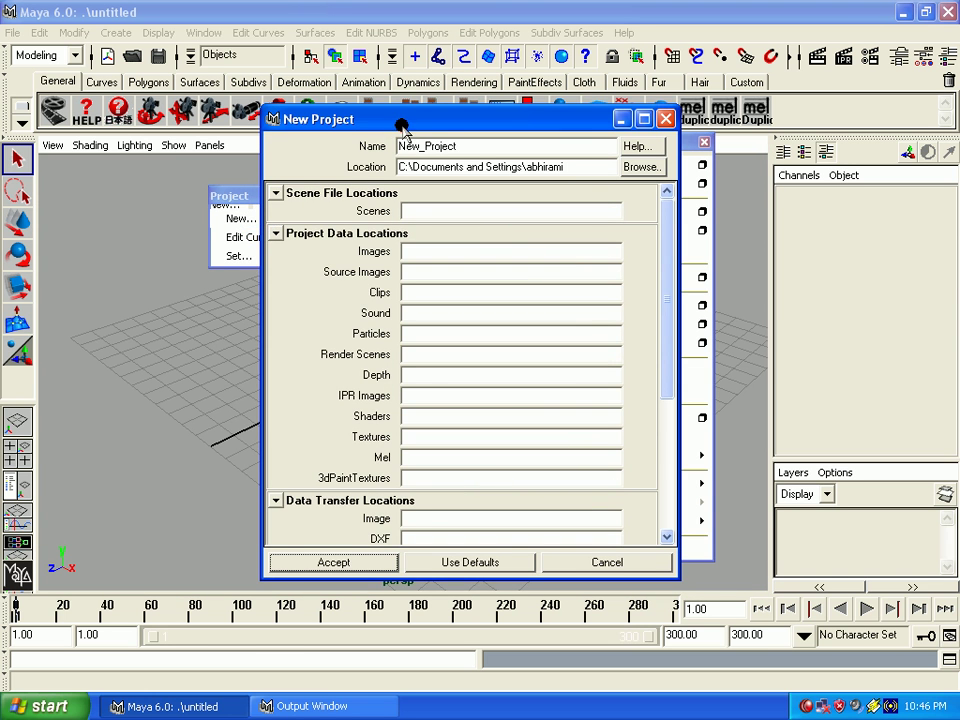
- Reposition the New Project dialog and select the default New_Project name
left_click_drag(402, 121, 377, 114)
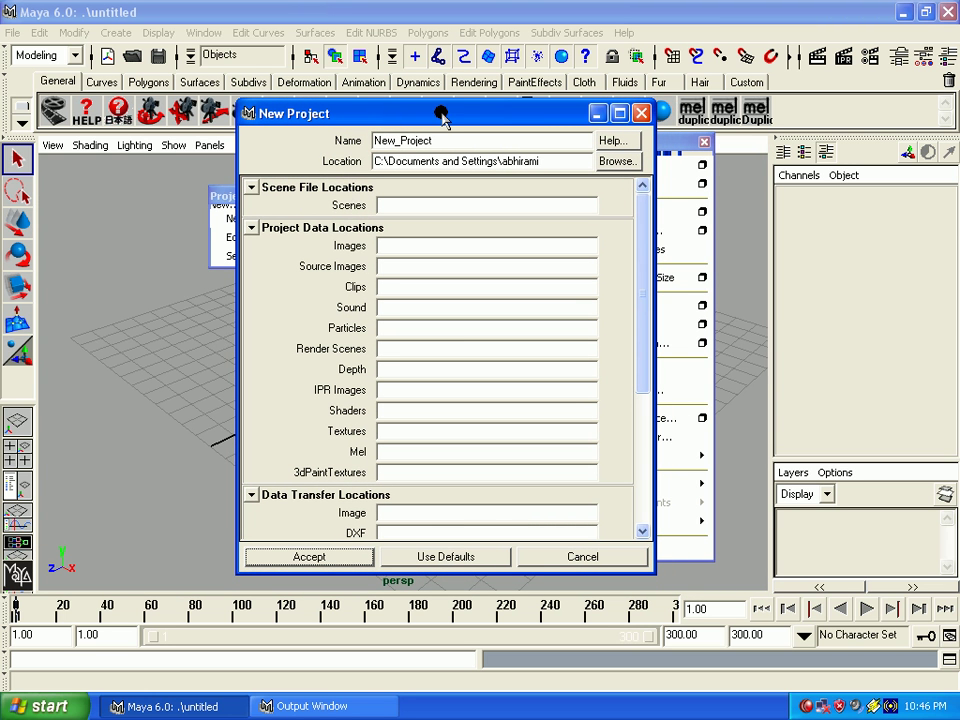
left_click_drag(441, 113, 473, 108)
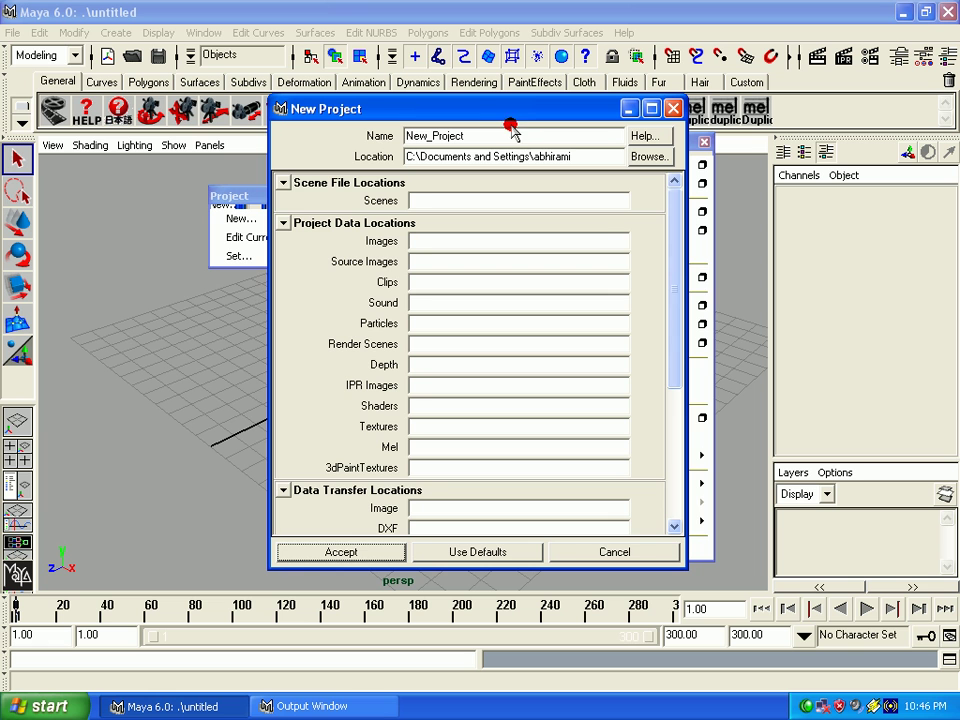
left_click_drag(469, 110, 502, 113)
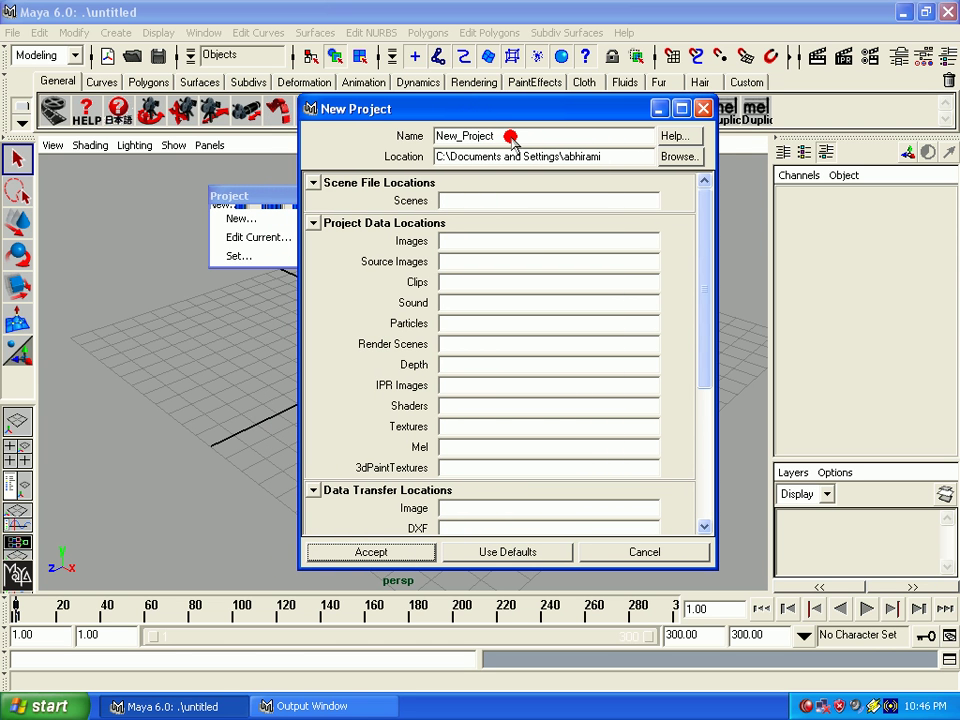
double_click(516, 137)
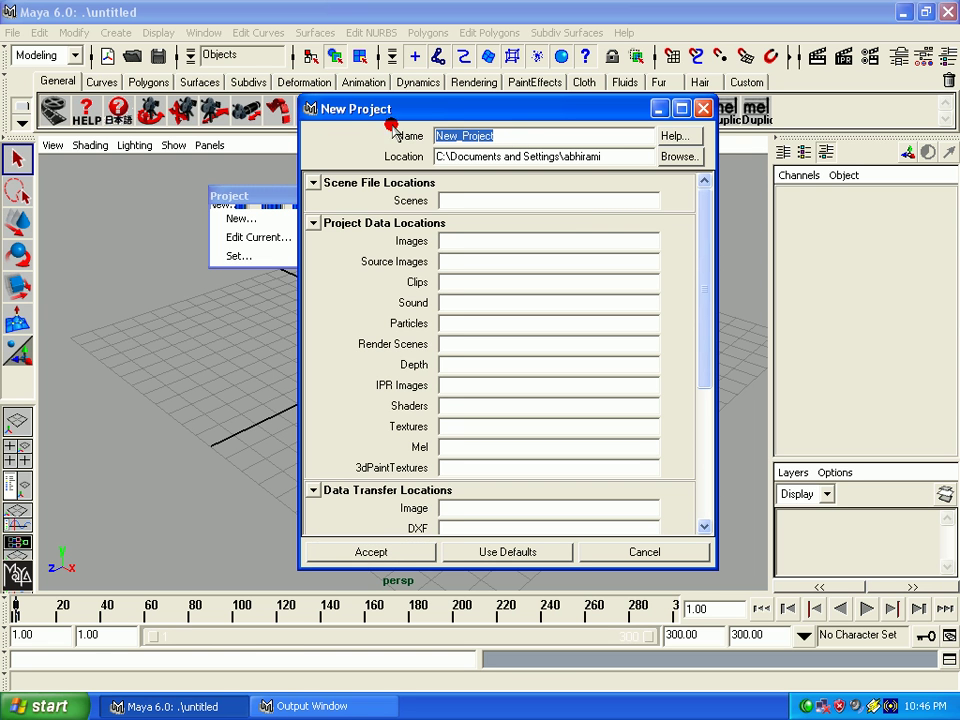
mouse_move(457, 106)
left_mouse_down()
mouse_move(507, 119)
mouse_move(503, 108)
left_mouse_up()
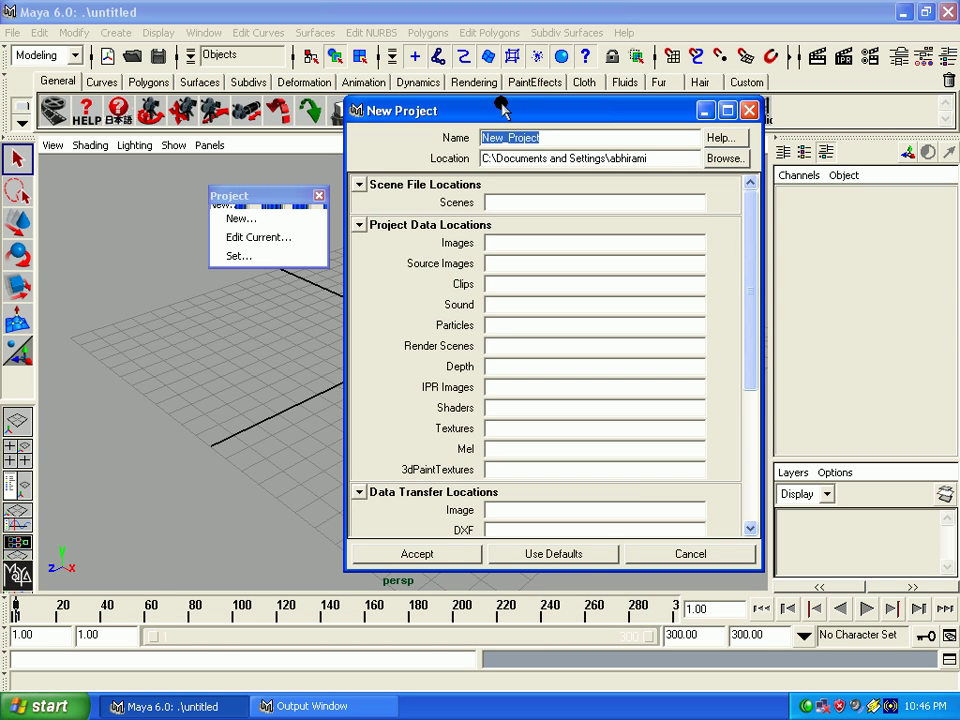
- Name the project model and browse to set its location to the work (E:) drive
type("mo")
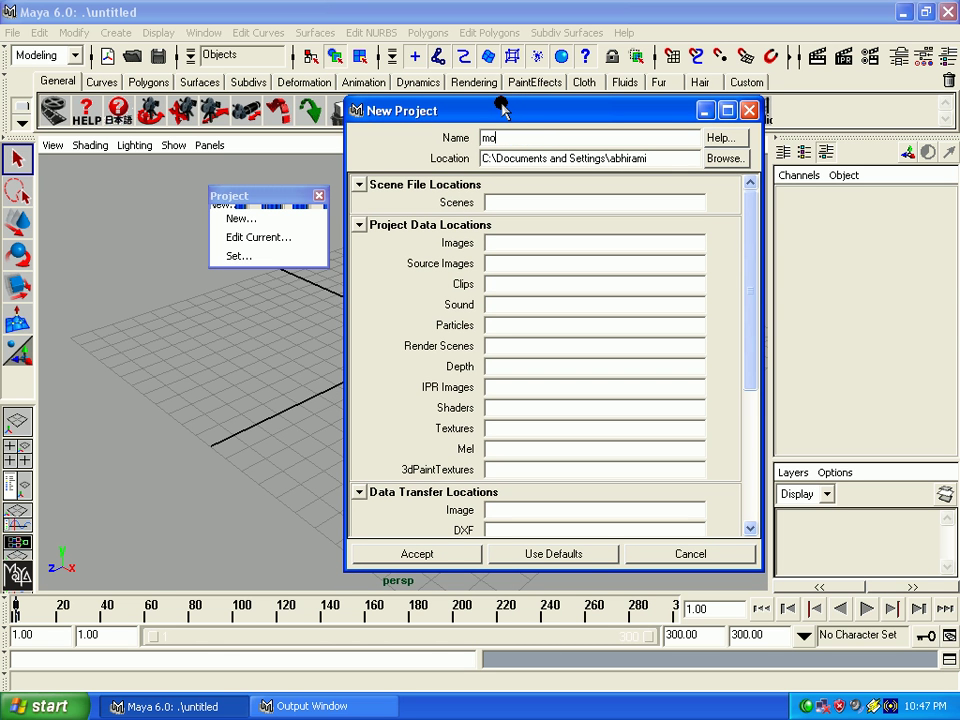
type("del")
left_click(722, 159)
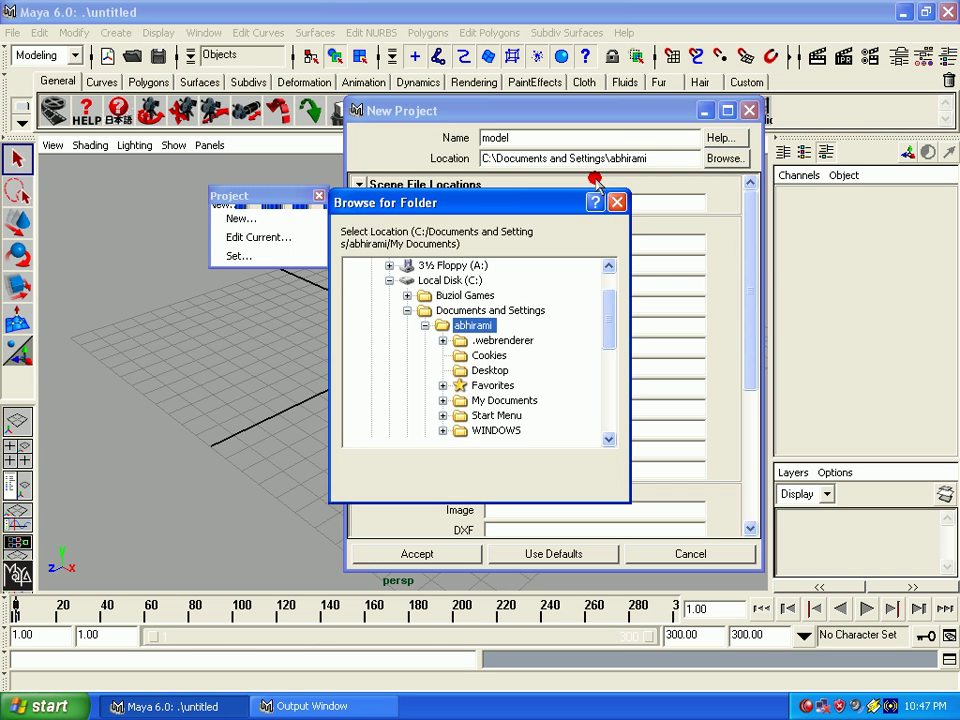
left_click(406, 310)
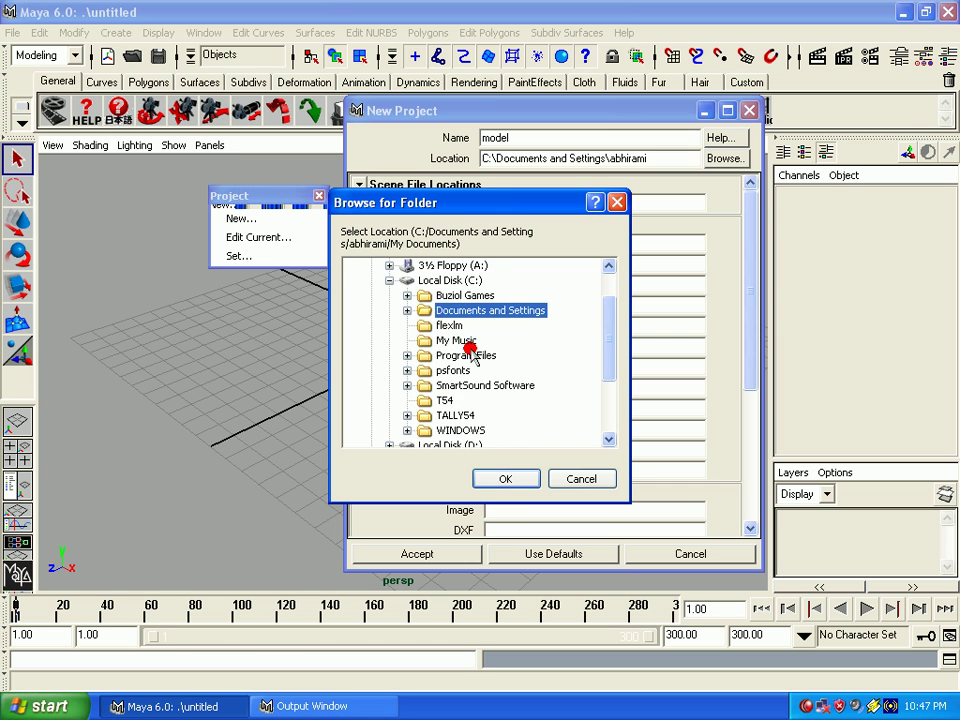
left_click(389, 280)
left_click(436, 355)
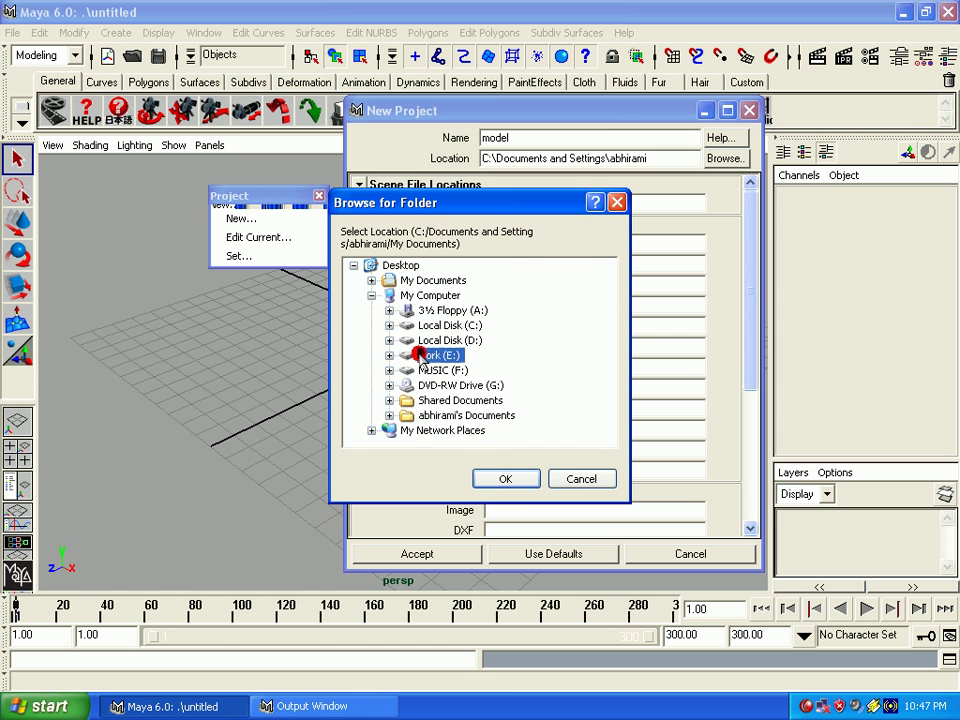
left_click(389, 355)
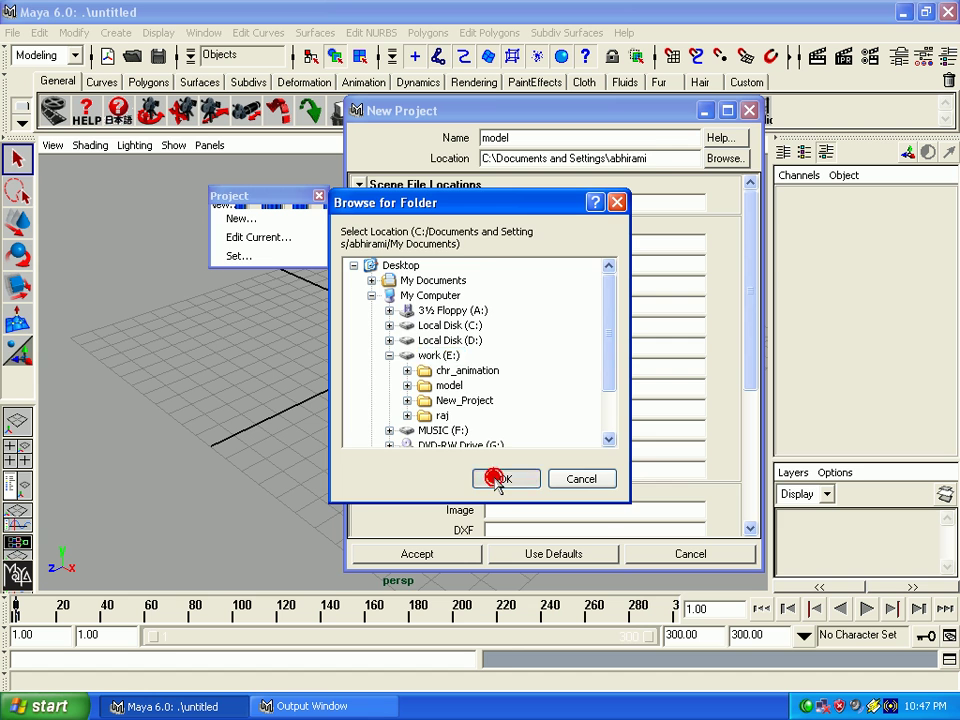
left_click(500, 479)
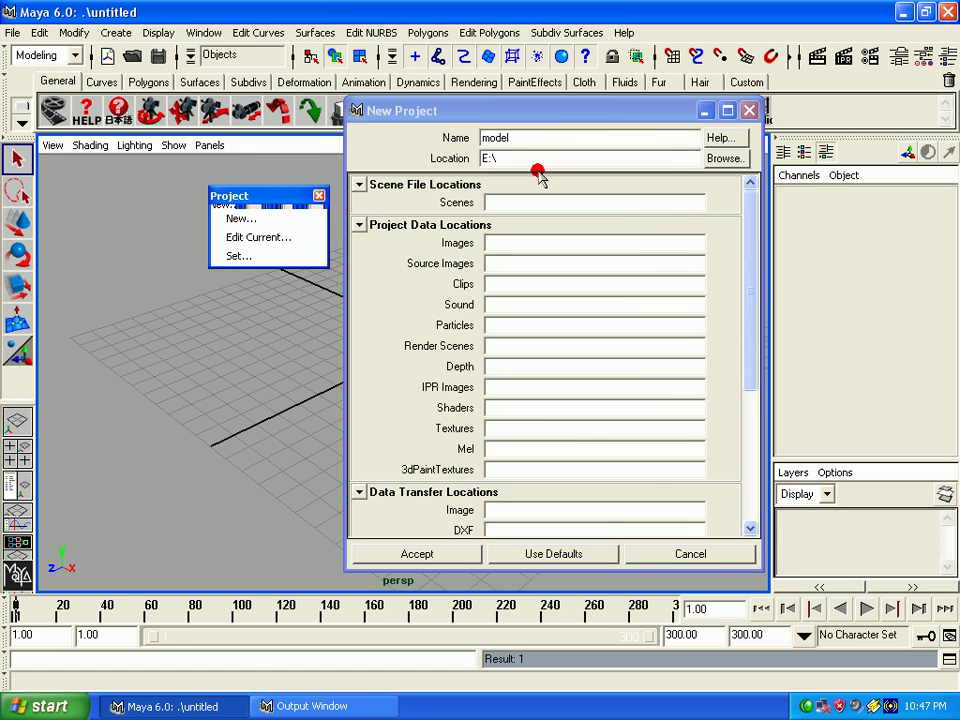
- Check the Scenes, Sound and Clips location fields and collapse Data Transfer Locations
left_click_drag(506, 112, 516, 96)
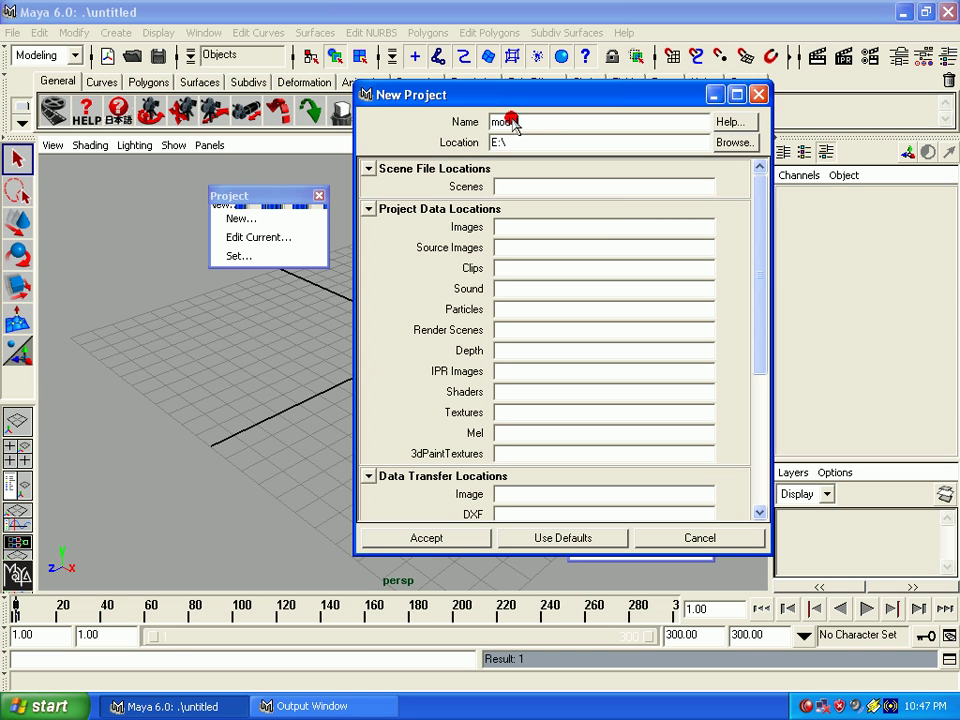
left_click_drag(527, 122, 425, 122)
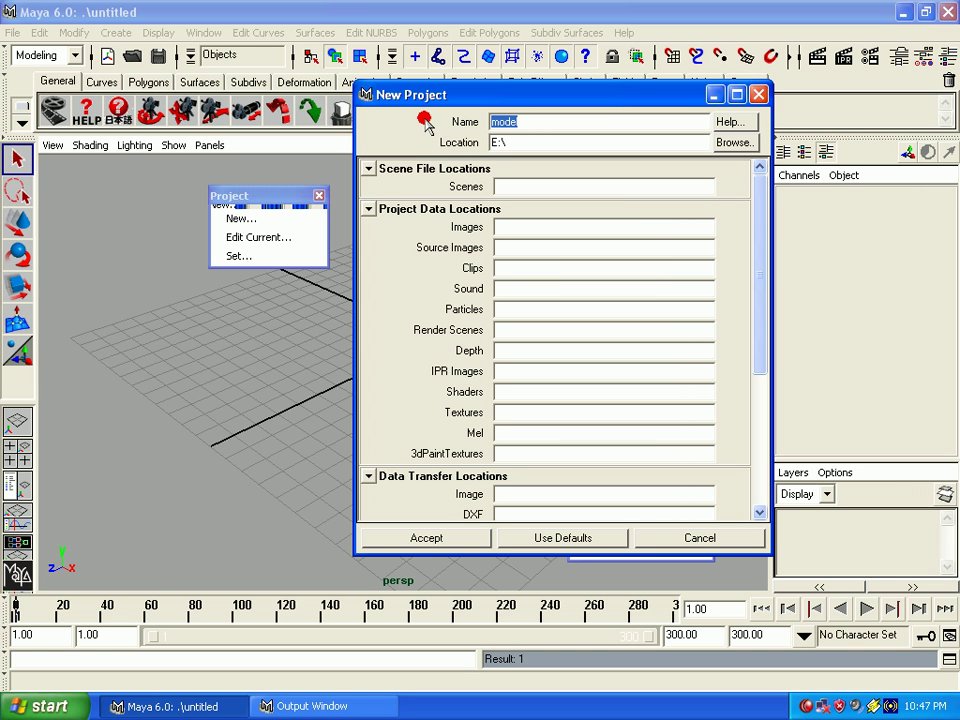
left_click(507, 188)
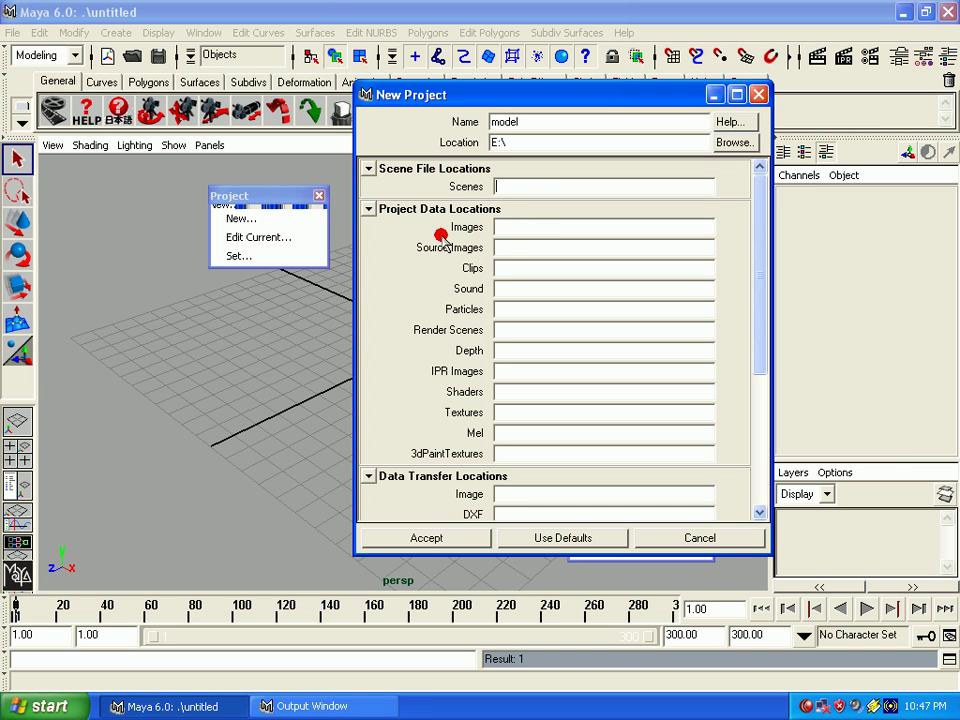
left_click(500, 289)
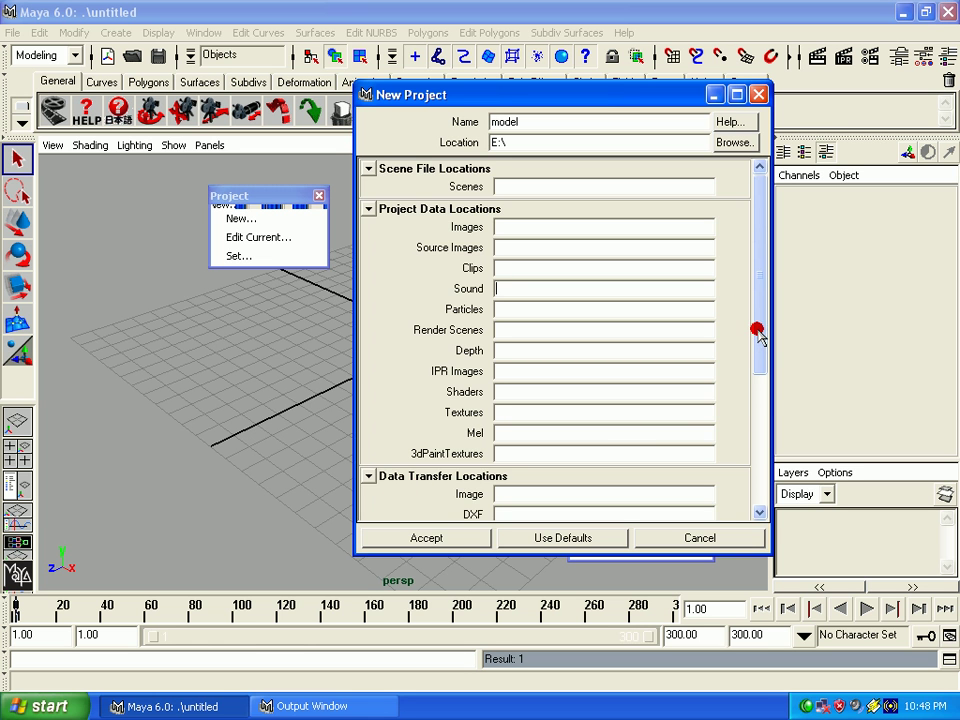
mouse_move(759, 328)
left_mouse_down()
mouse_move(754, 440)
mouse_move(748, 372)
left_mouse_up()
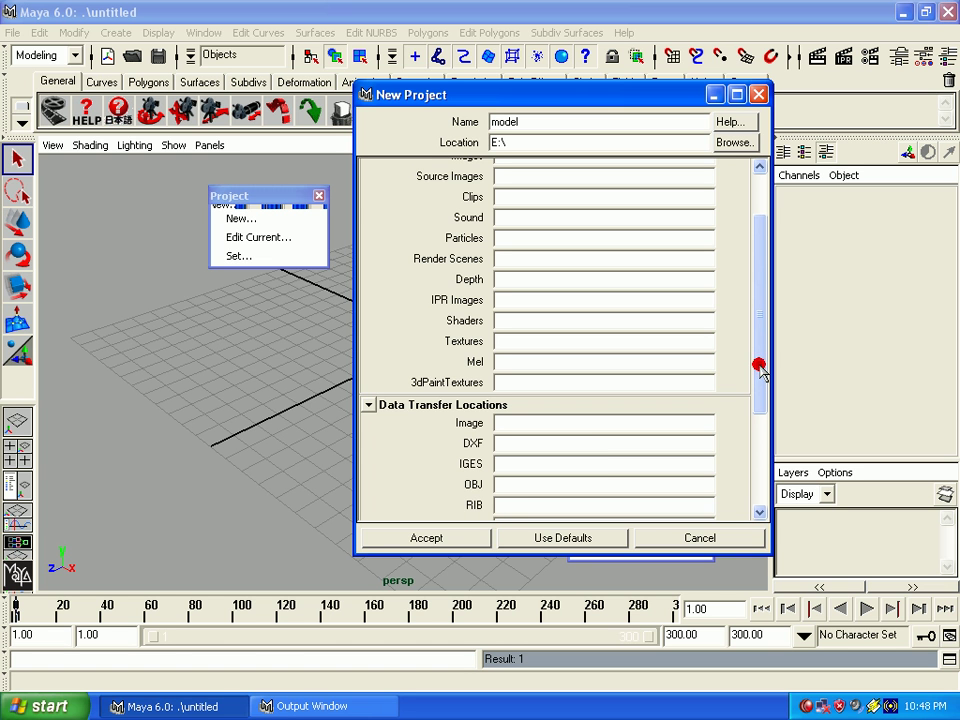
mouse_move(760, 370)
left_mouse_down()
mouse_move(754, 326)
mouse_move(754, 375)
mouse_move(750, 347)
left_mouse_up()
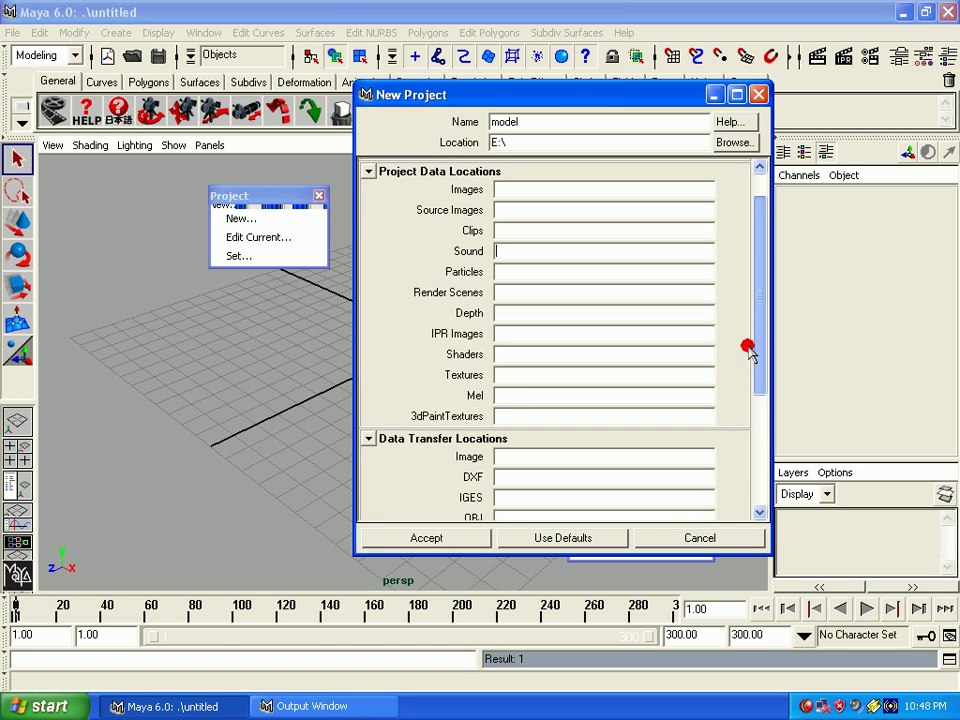
left_click(369, 439)
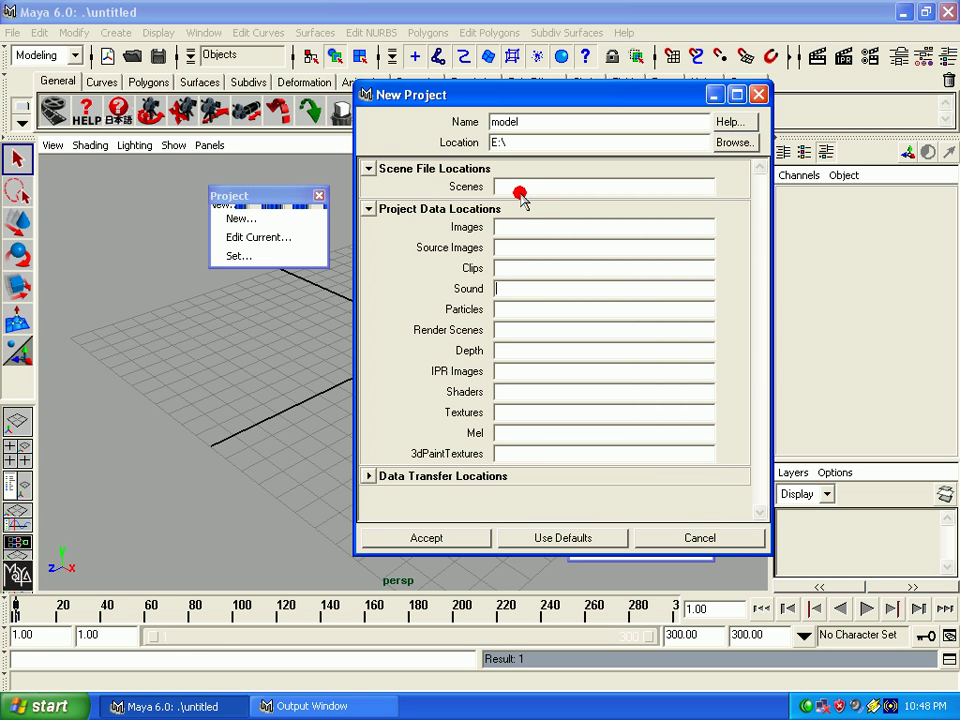
left_click(502, 271)
- Apply Use Defaults so locations read scenes, images, renderData\depth, then review the entries
left_click(566, 538)
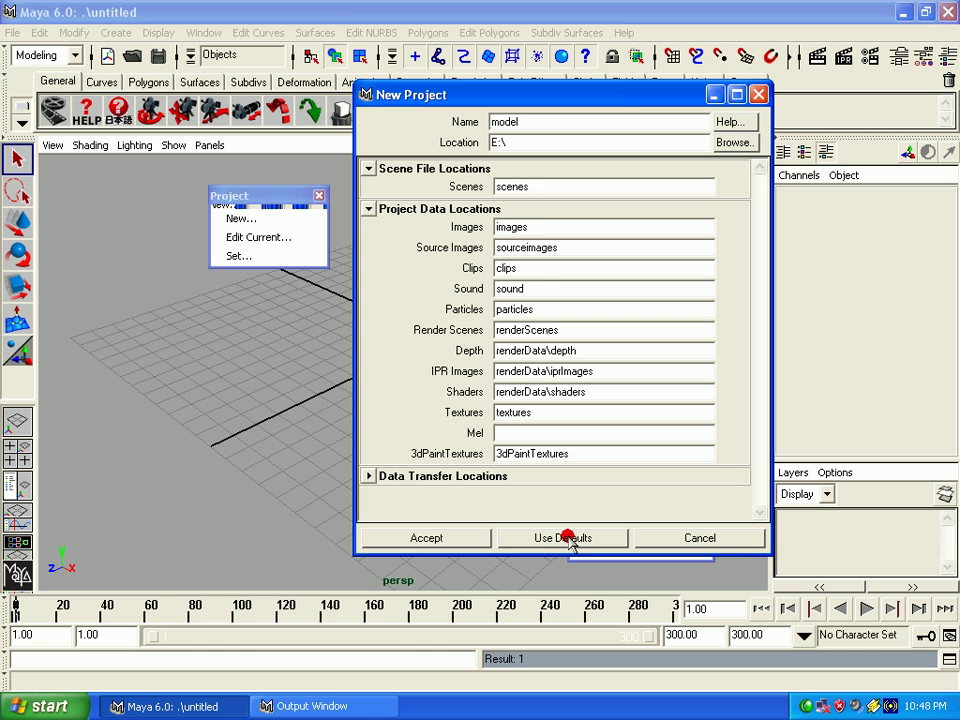
left_click(560, 270)
left_click(561, 285)
left_click(570, 311)
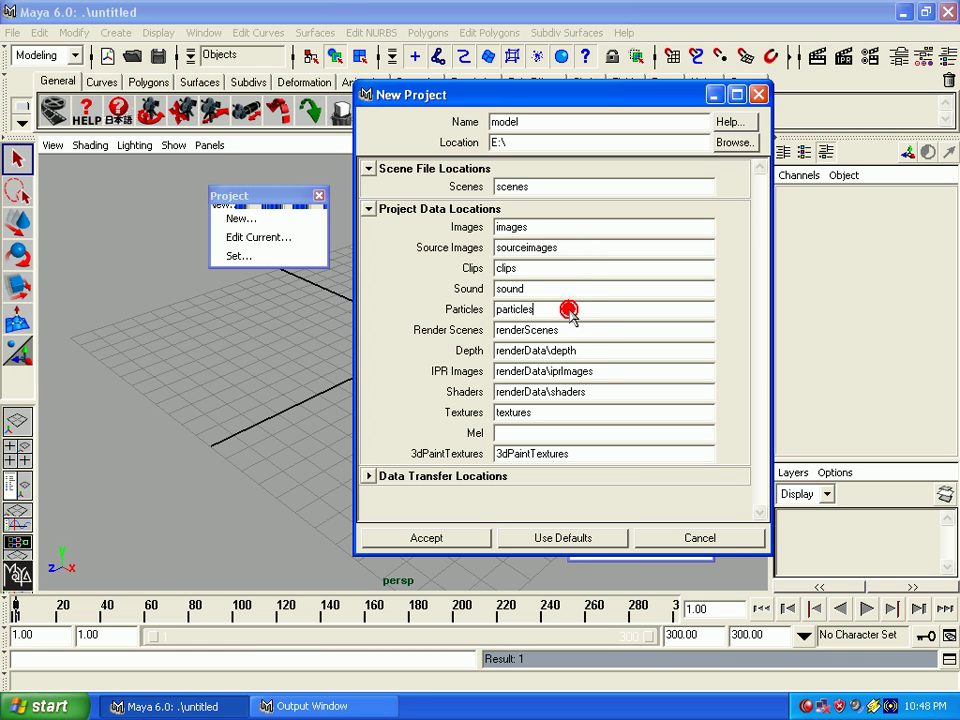
left_click(576, 337)
left_click(582, 351)
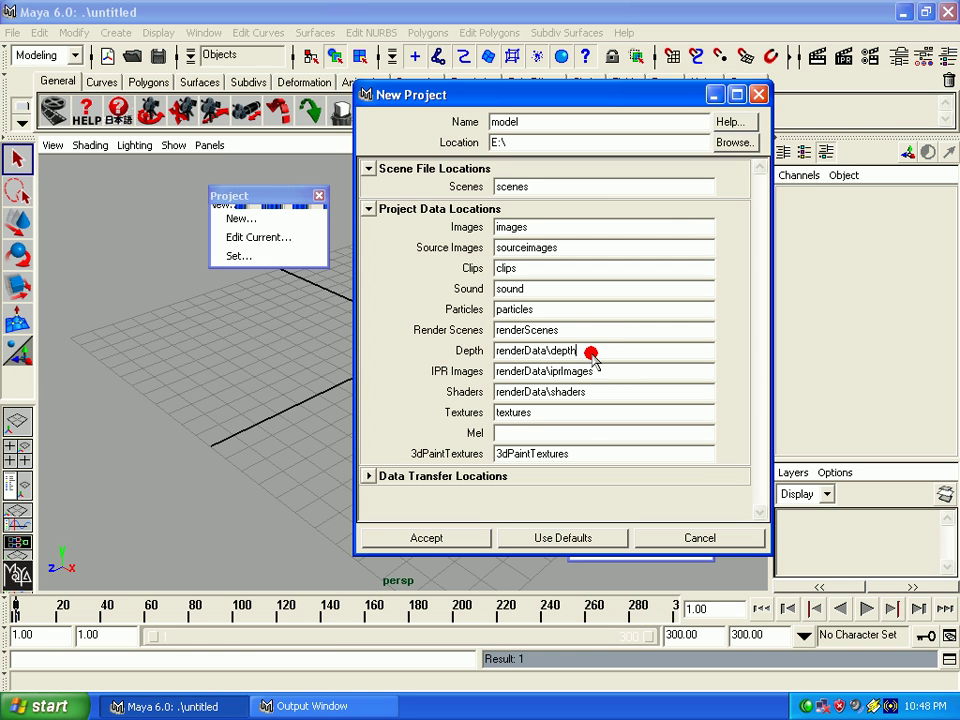
left_click_drag(588, 354, 407, 357)
left_click(576, 433)
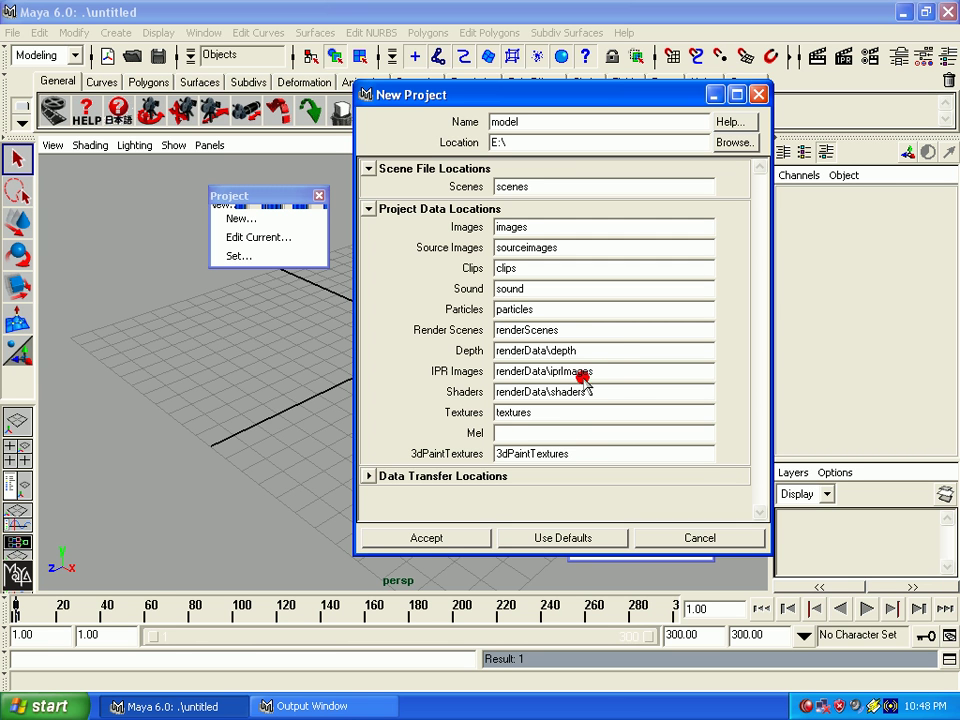
left_click_drag(620, 353, 363, 352)
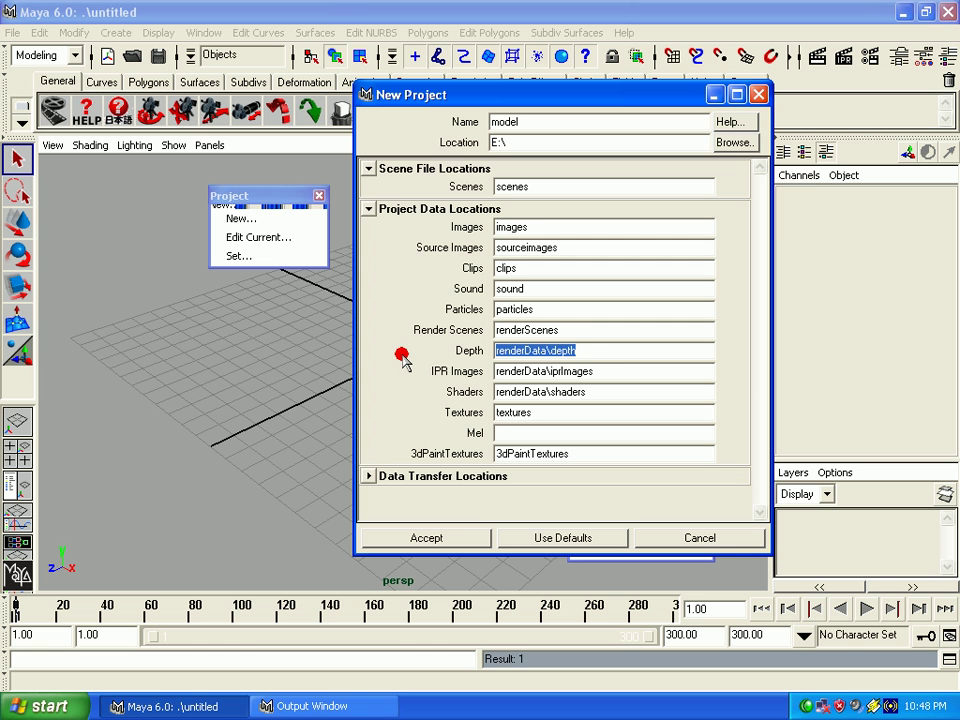
left_click(603, 350)
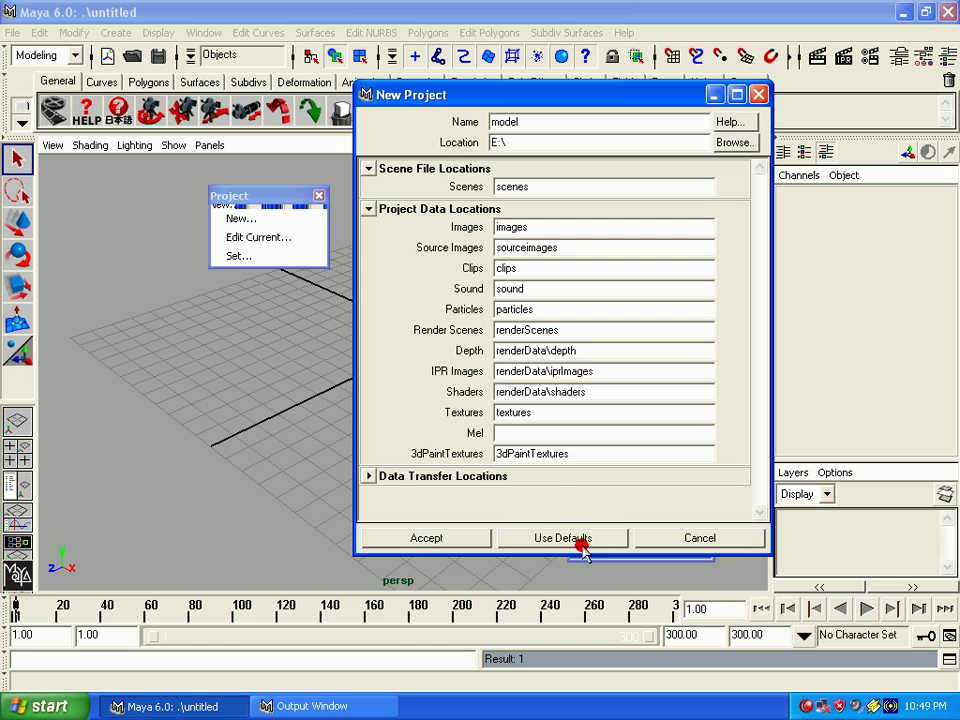
left_click(539, 540)
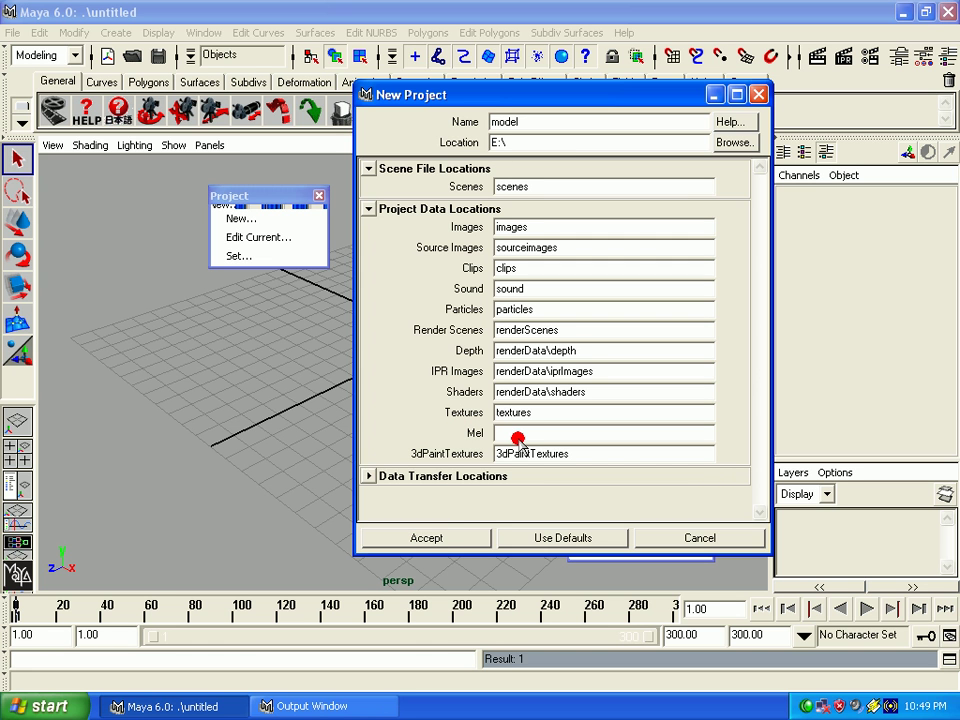
- Dismiss the 'E:\model Exists' warning, rename the project modelnew, and accept it
left_click(432, 541)
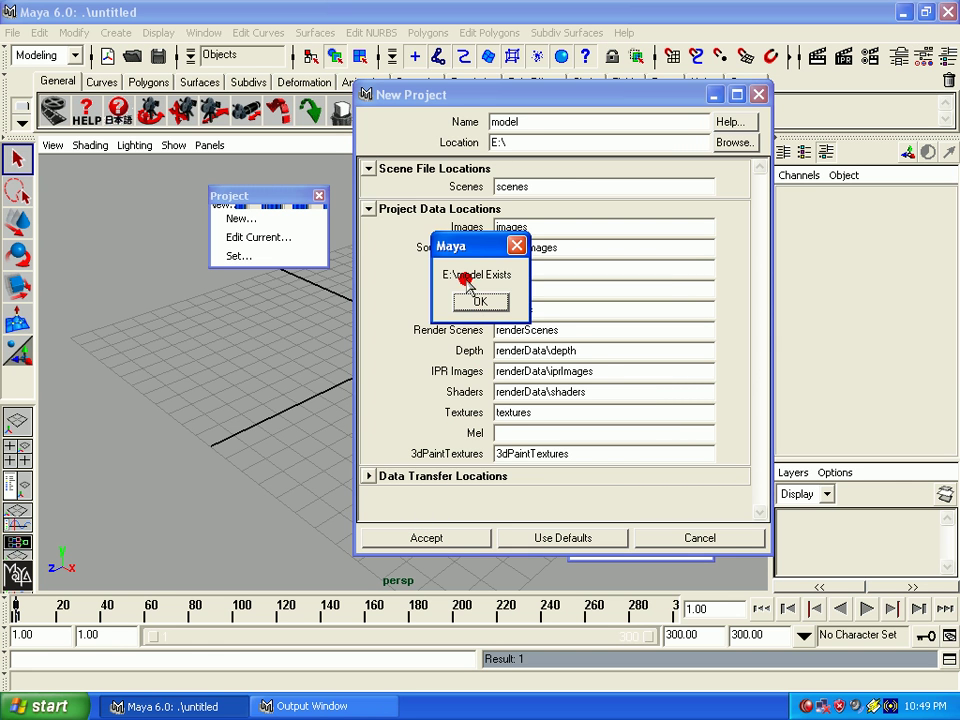
mouse_move(448, 246)
left_mouse_down()
mouse_move(751, 210)
mouse_move(658, 209)
left_mouse_up()
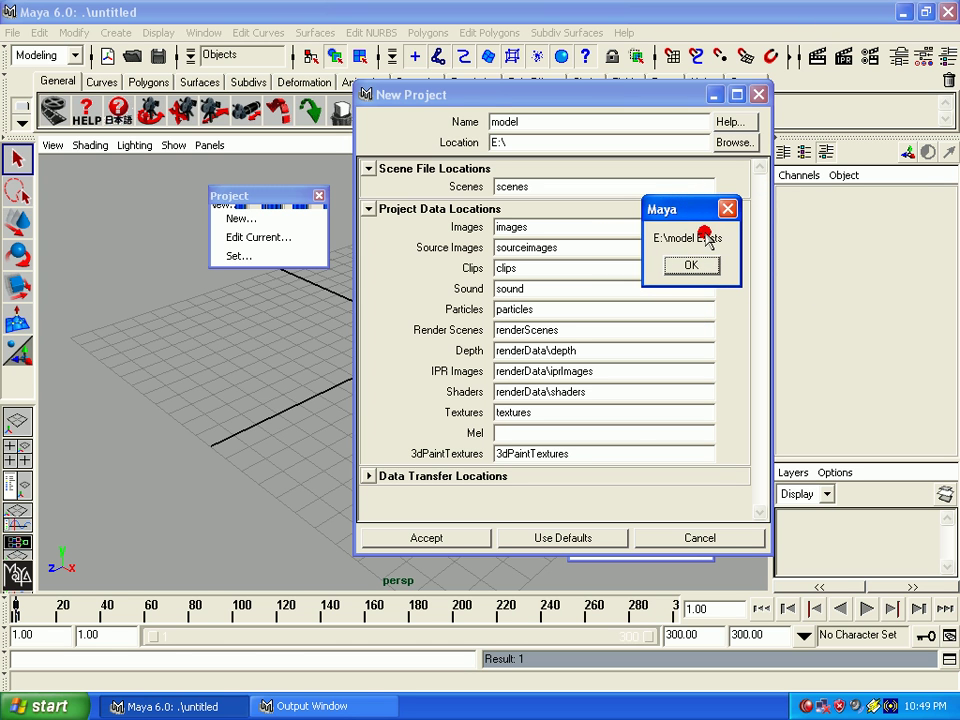
mouse_move(692, 270)
left_mouse_down()
mouse_move(718, 325)
mouse_move(688, 266)
left_mouse_up()
type("l")
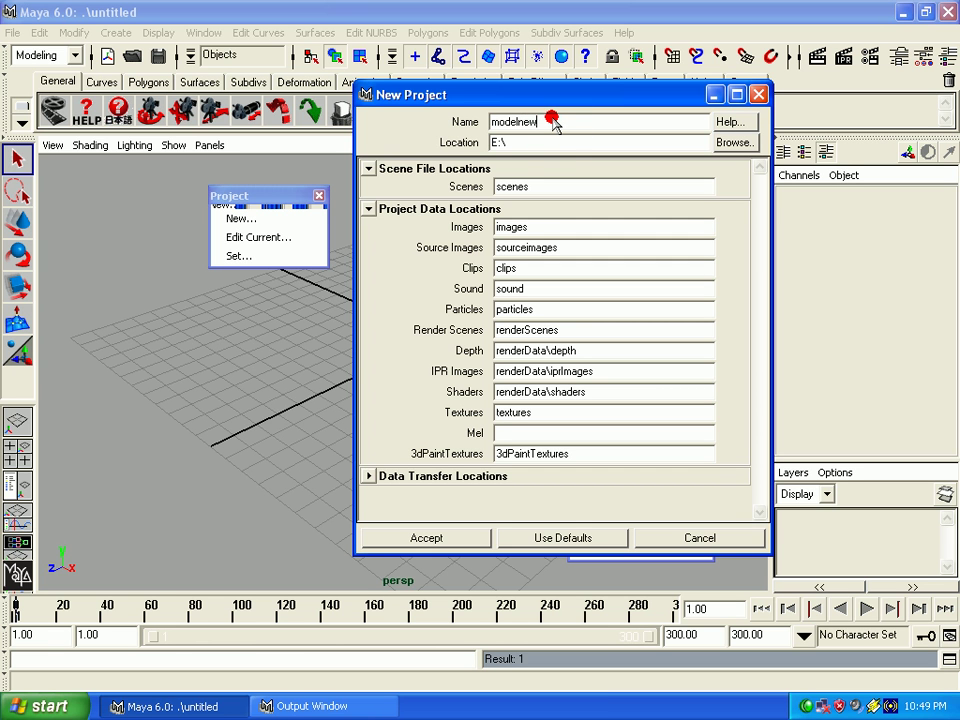
left_click(462, 539)
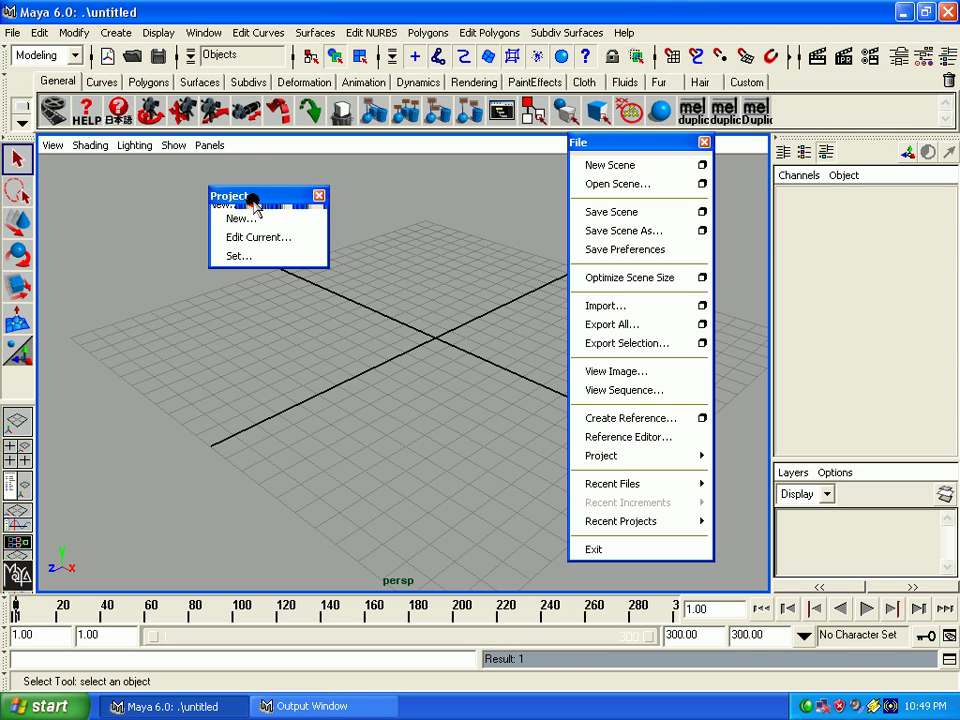
- Nudge the floating Project panel into a new position
left_click_drag(258, 197, 264, 178)
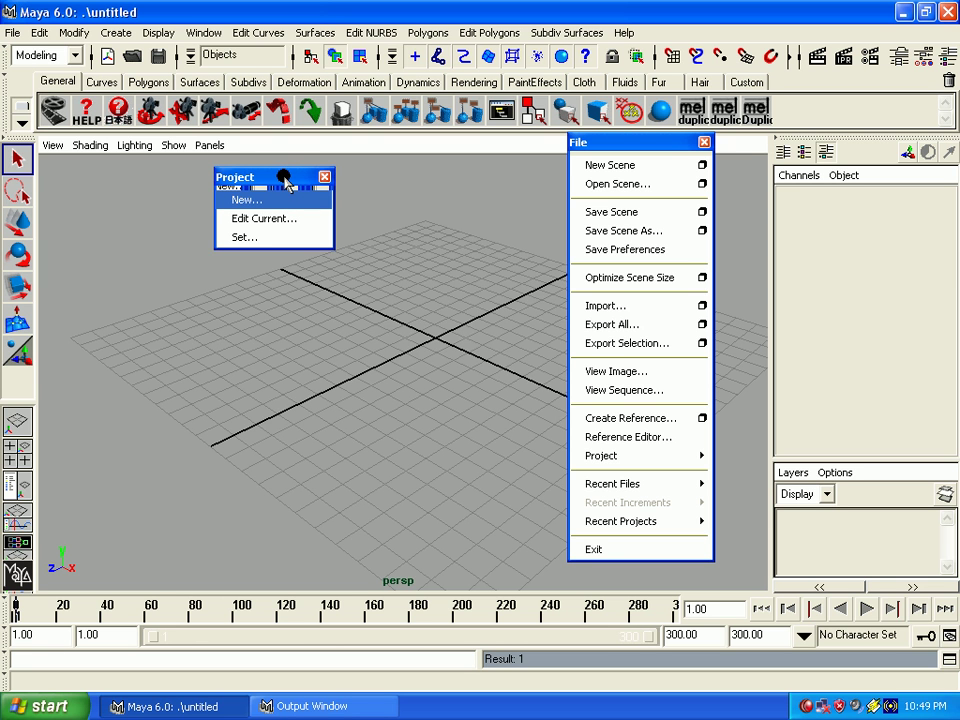
- Set E:\modelnew as the current project, then close the floating Project panel
left_click(268, 239)
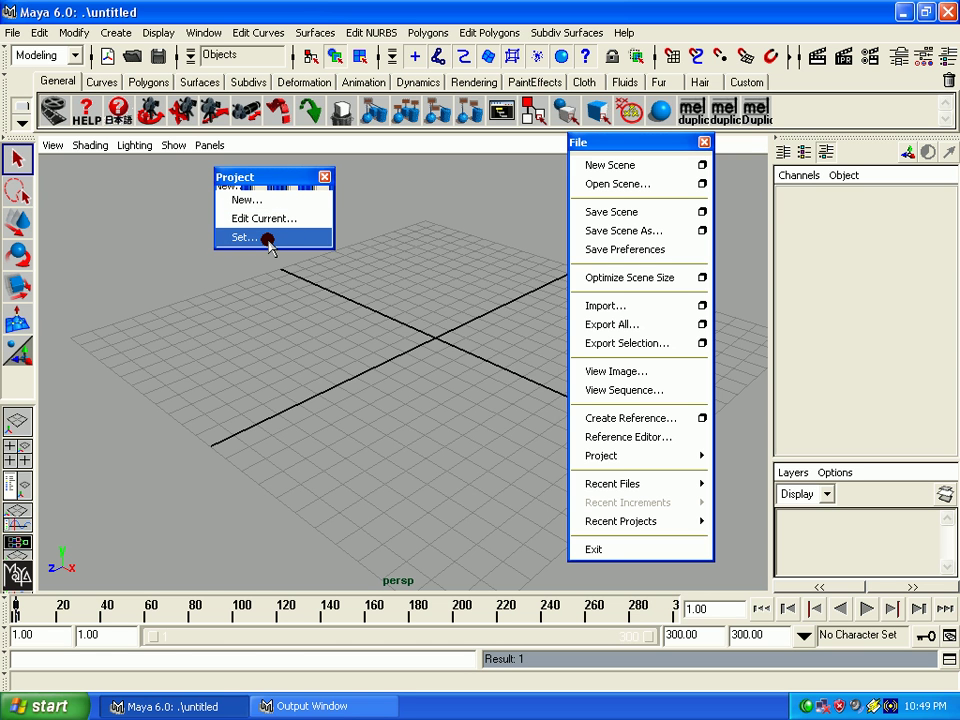
left_click(268, 239)
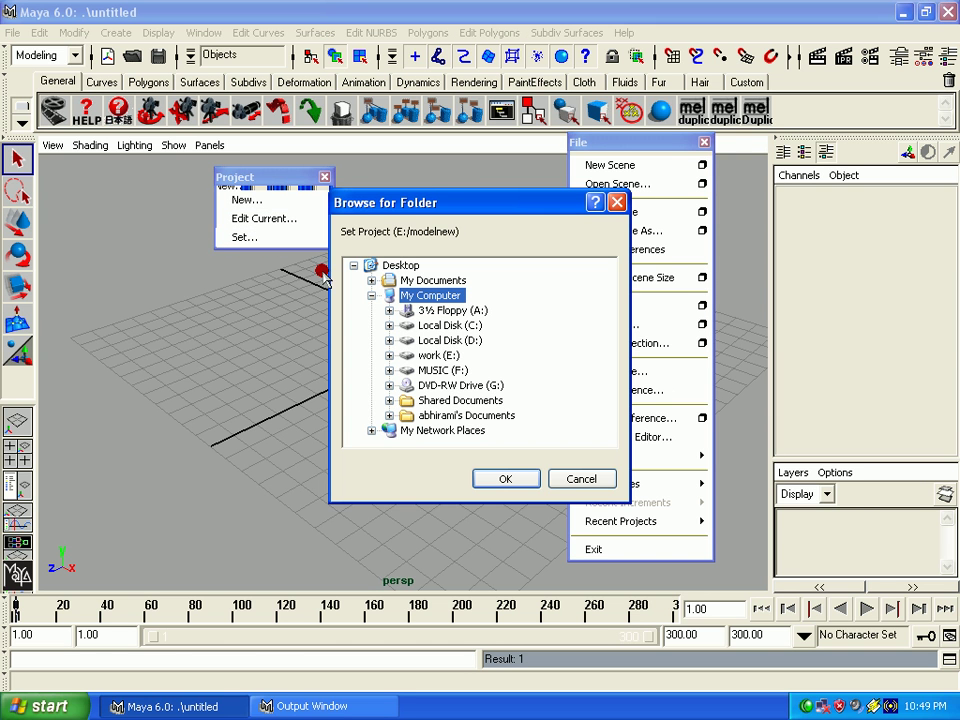
left_click(432, 357)
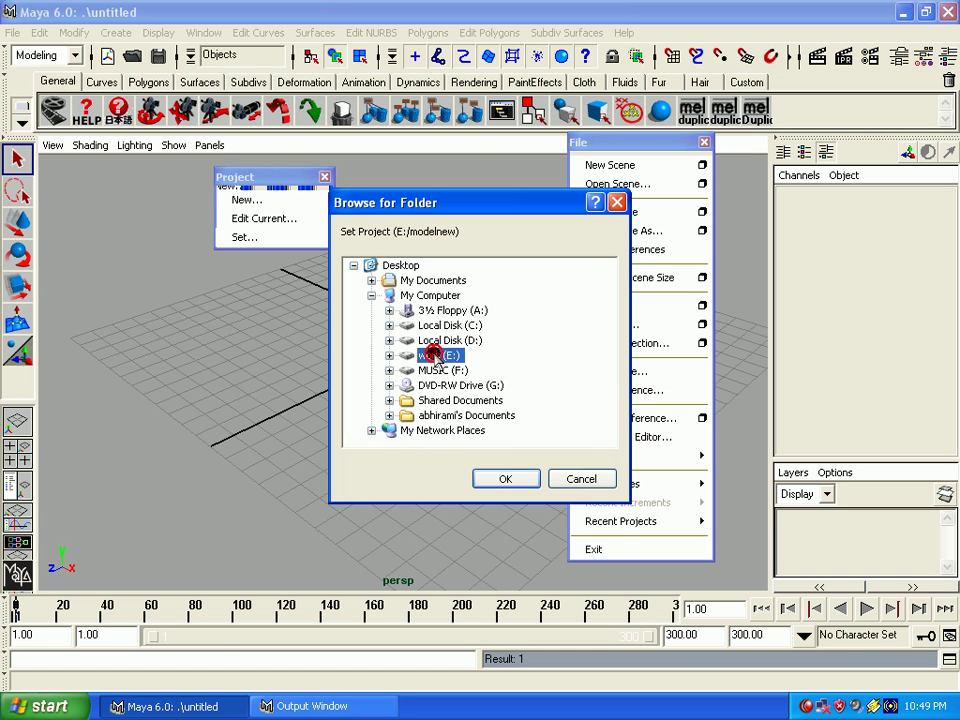
double_click(432, 357)
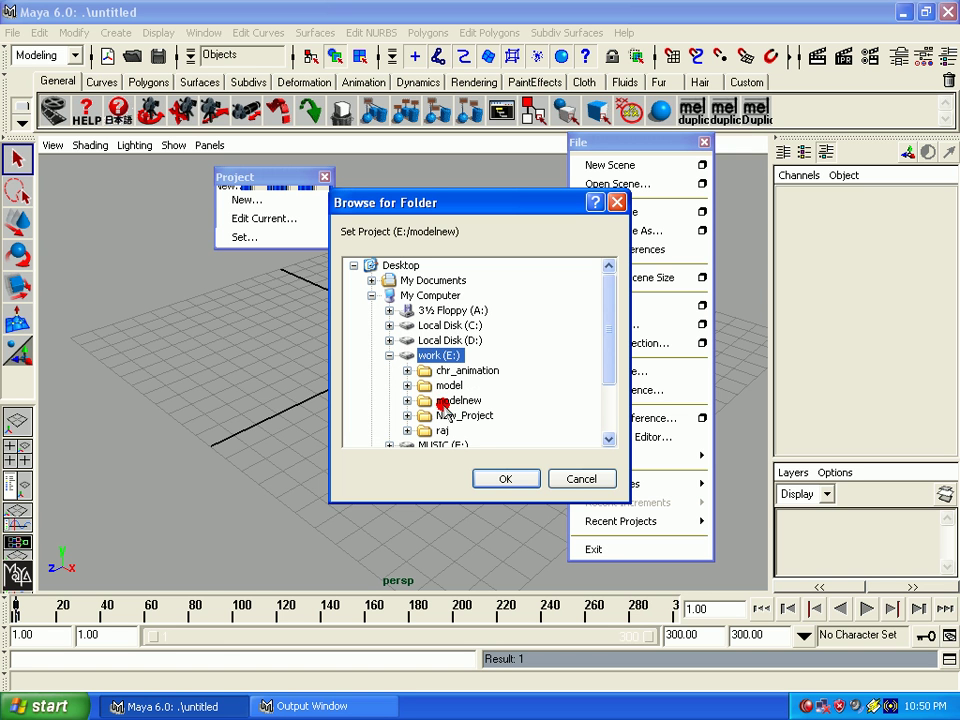
double_click(441, 400)
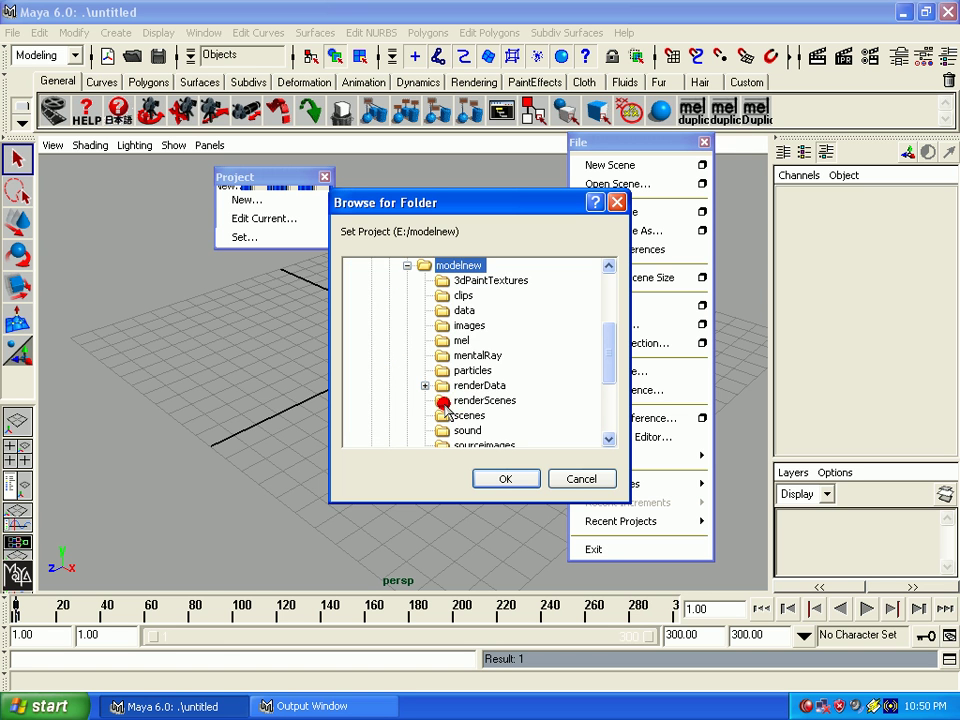
left_click(508, 480)
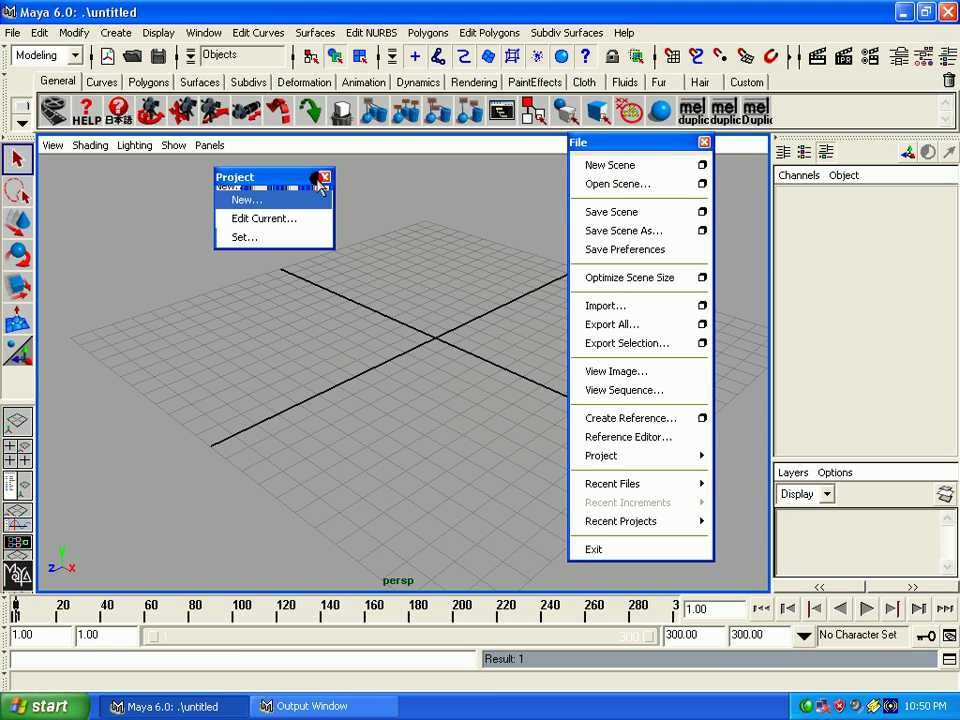
left_click(325, 178)
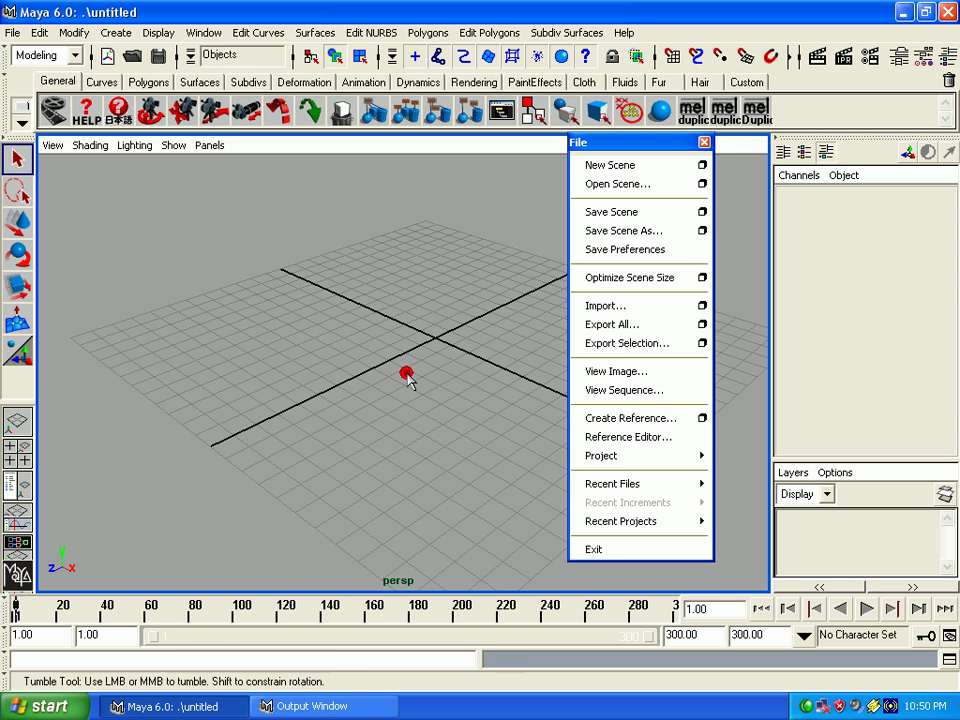
- Start a new untitled scene and discard the unsaved changes at the 'Scene not saved' warning
mouse_move(407, 377)
left_mouse_down("alt")
mouse_move(385, 376)
mouse_move(422, 379)
mouse_move(439, 358)
left_mouse_up("alt")
right_click_drag(439, 358, 379, 349, "alt")
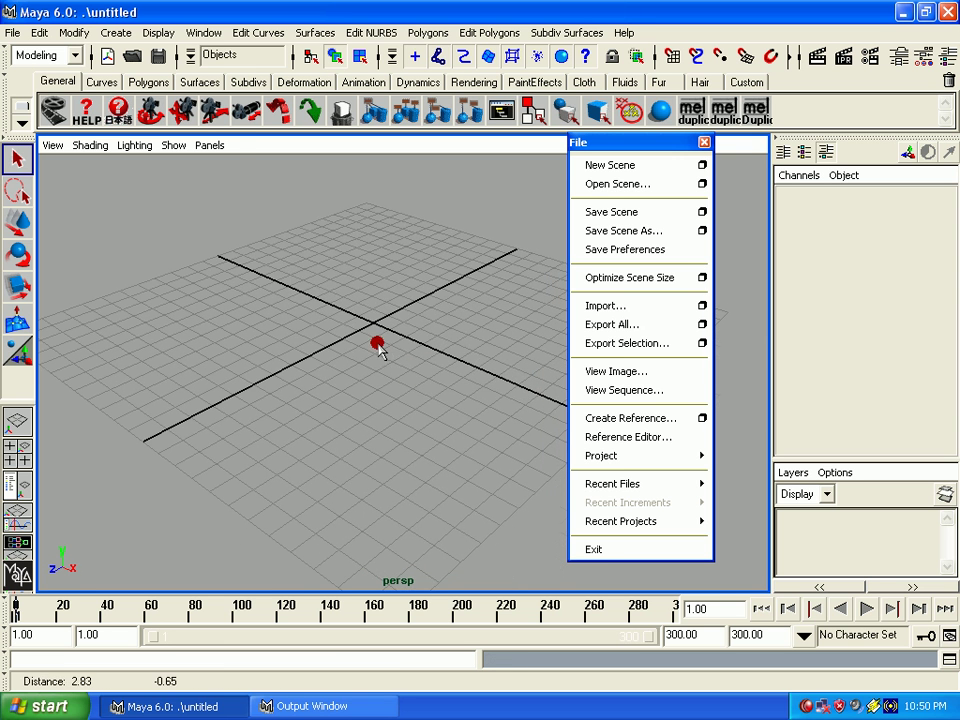
left_click(617, 164)
left_click(460, 334)
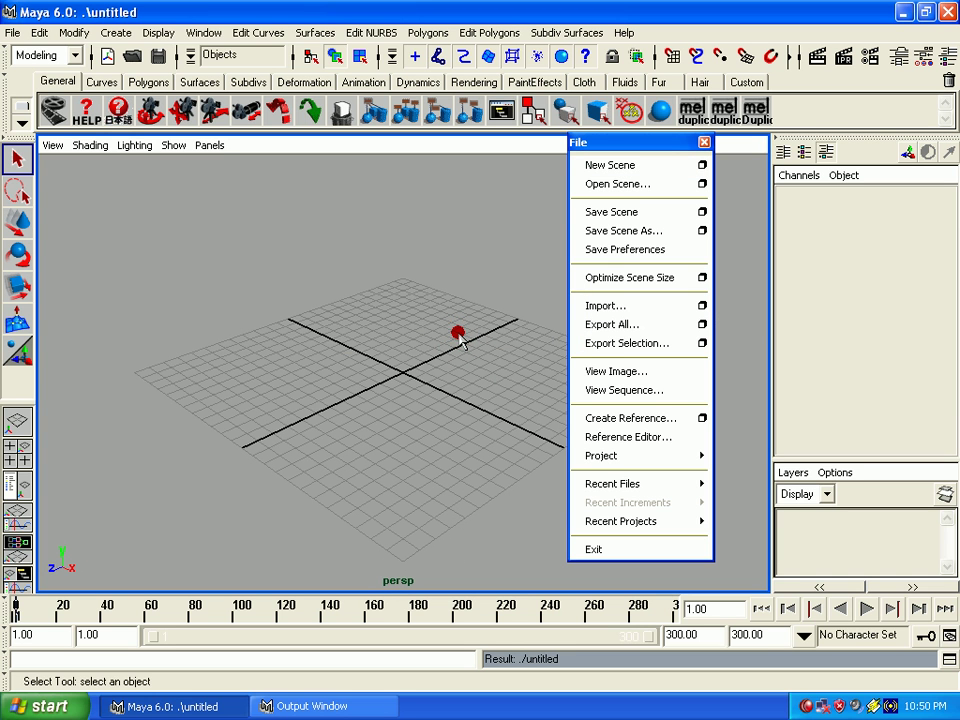
- Create a polygon cube at the origin
left_click(116, 32)
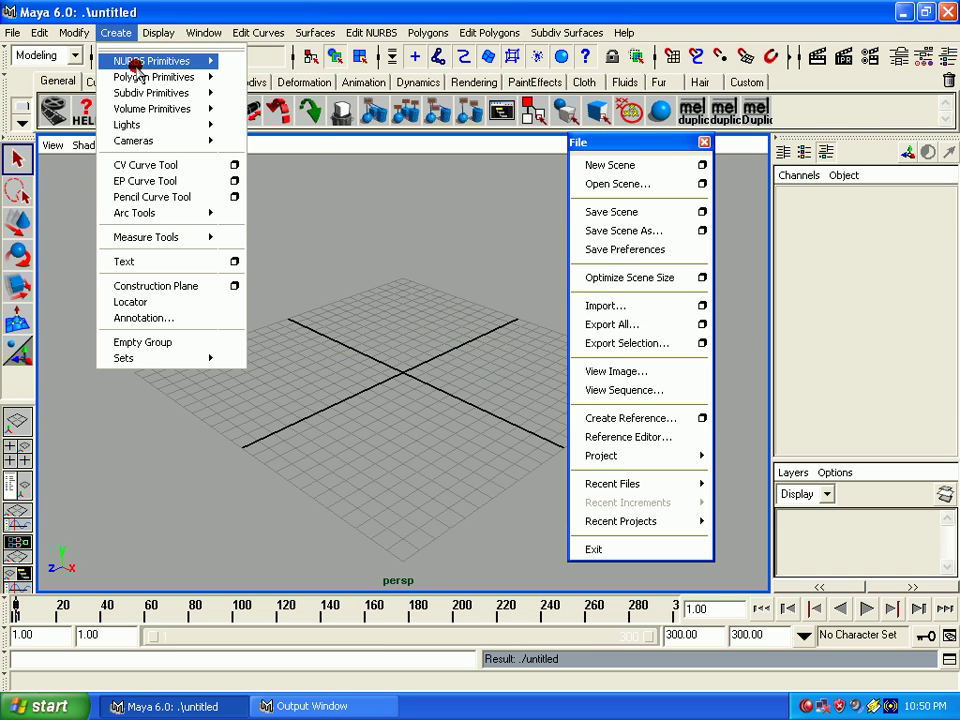
mouse_move(154, 77)
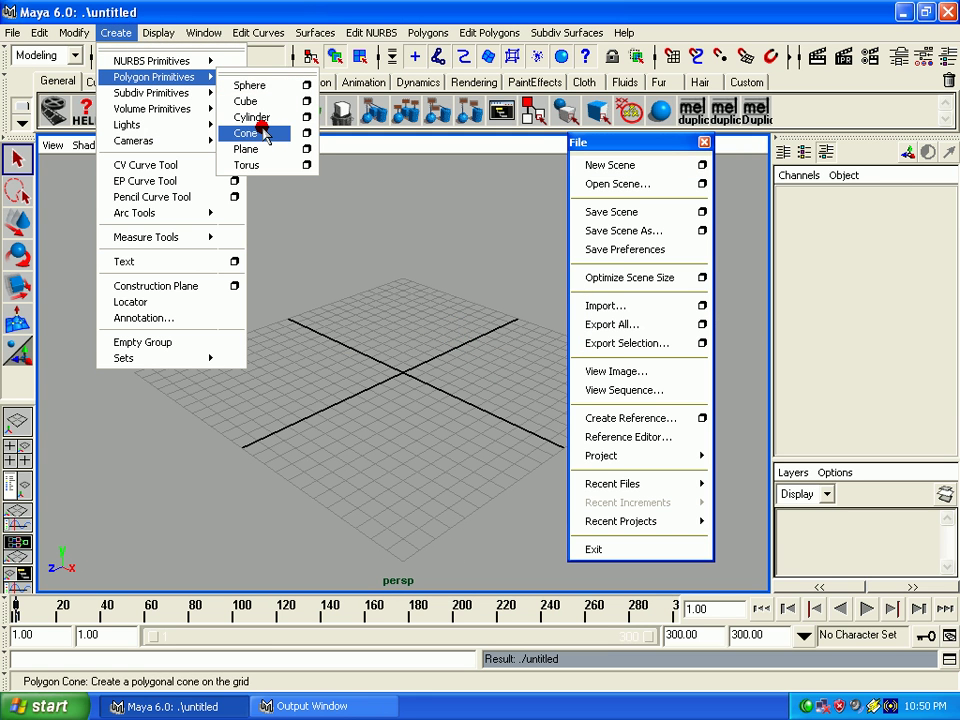
left_click(256, 100)
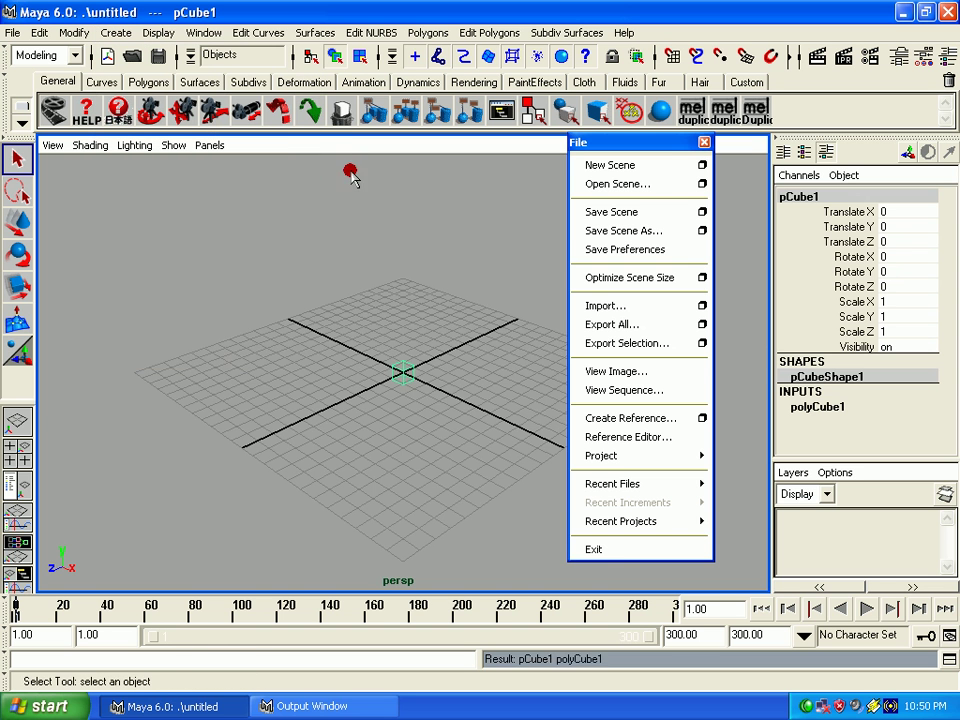
mouse_move(407, 375)
right_mouse_down("alt")
mouse_move(452, 381)
mouse_move(430, 338)
mouse_move(466, 430)
right_mouse_up("alt")
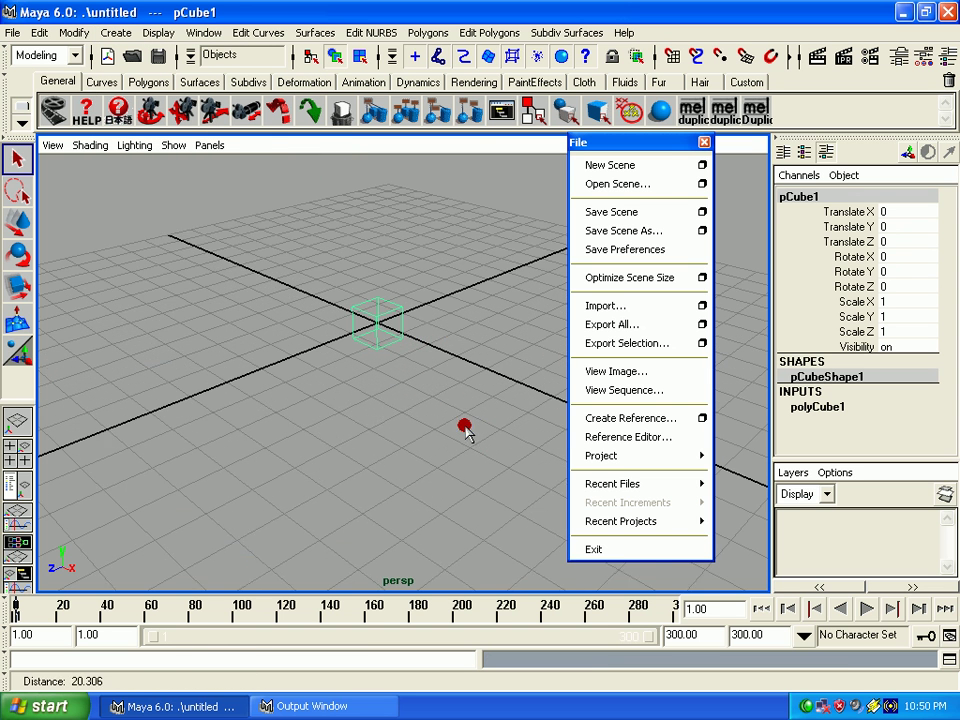
- Add a polygon sphere, move it along Z to 2.984, and deselect it
left_click(116, 32)
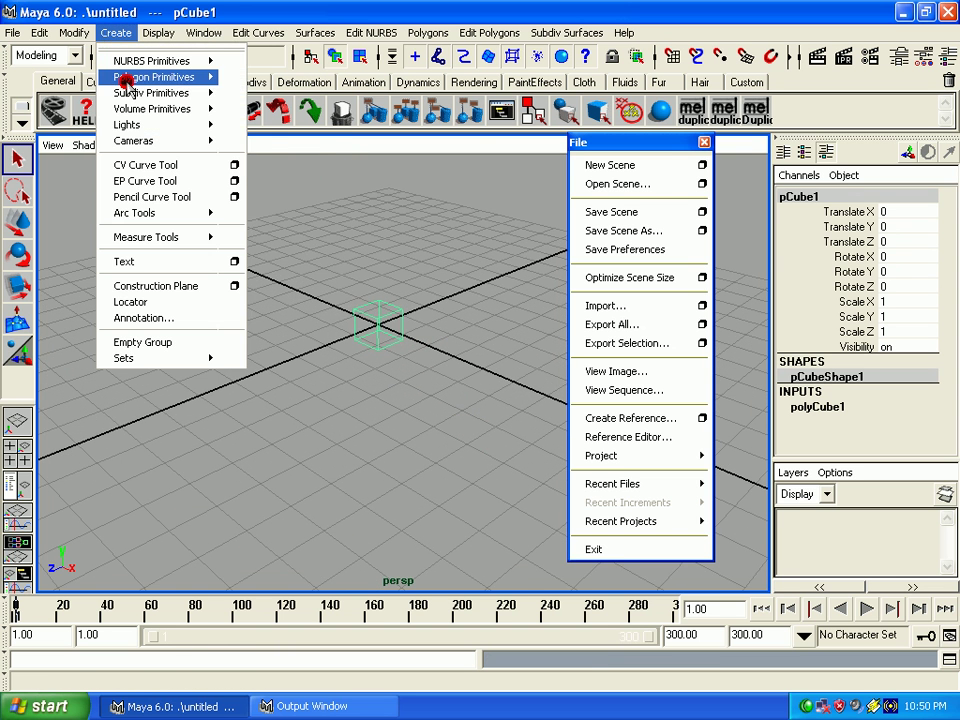
mouse_move(154, 77)
left_click(270, 87)
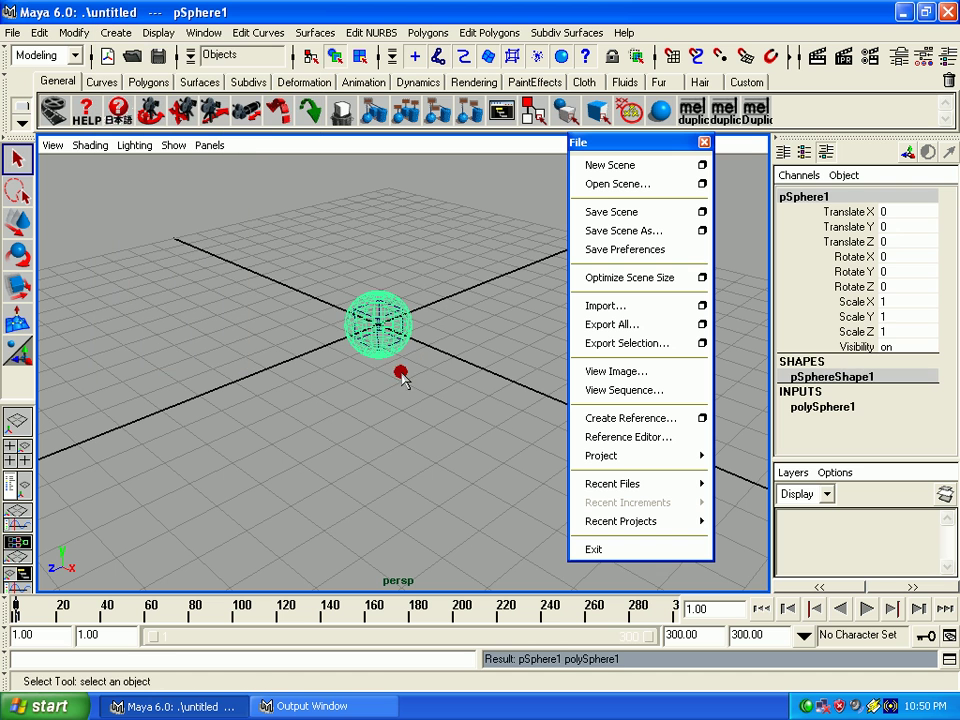
key("w")
left_click_drag(368, 334, 350, 380)
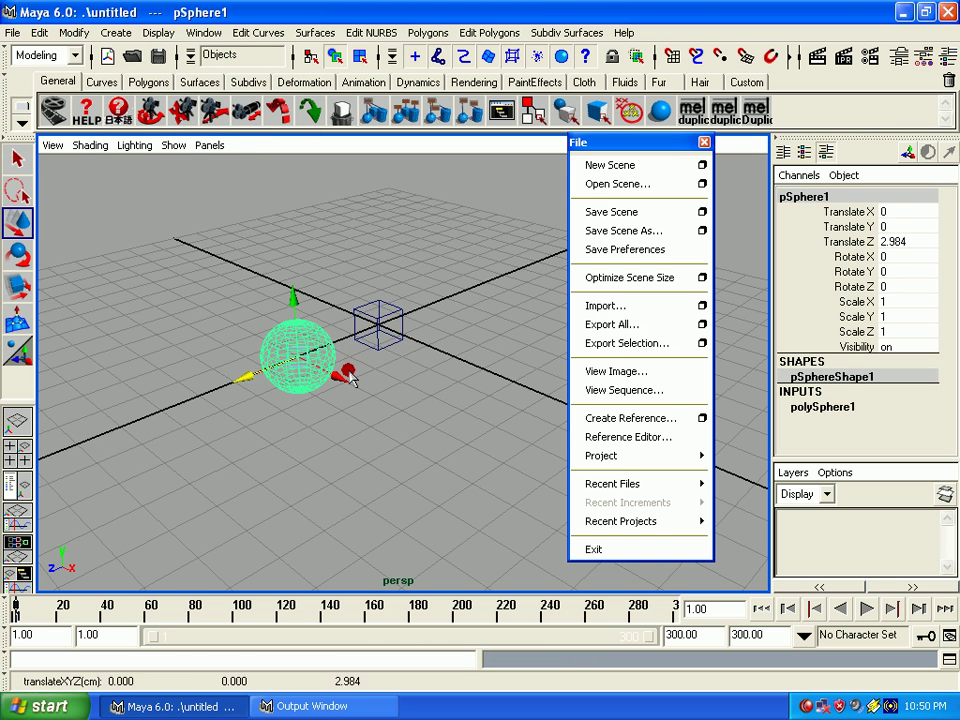
left_click(390, 379)
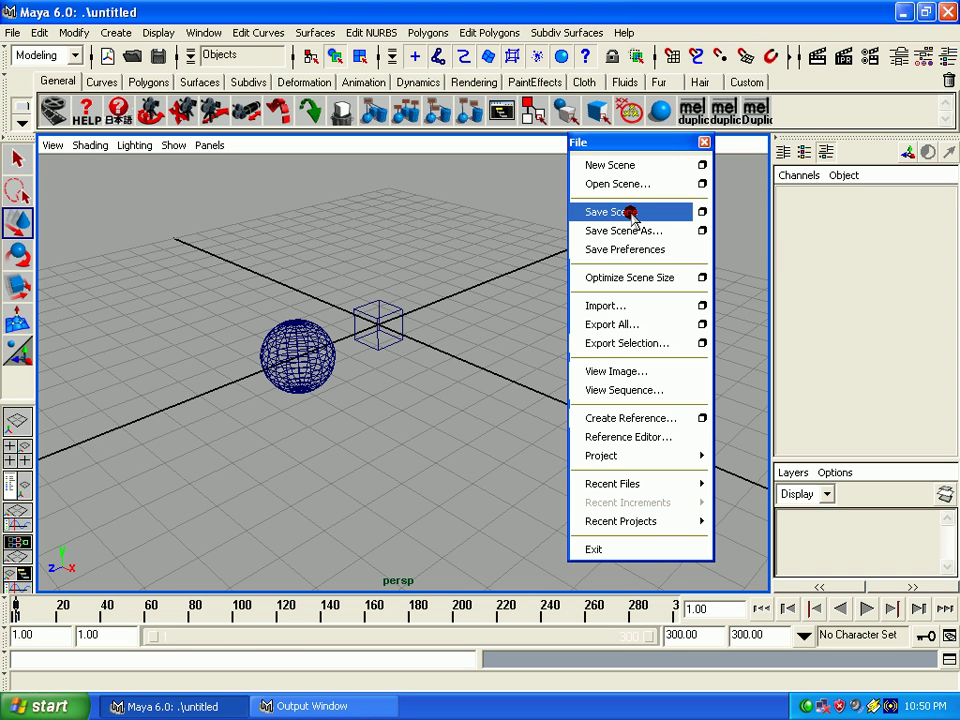
- Open Save Scene pointed at E:\modelnew\scenes with focus in the File name field
left_click(632, 212)
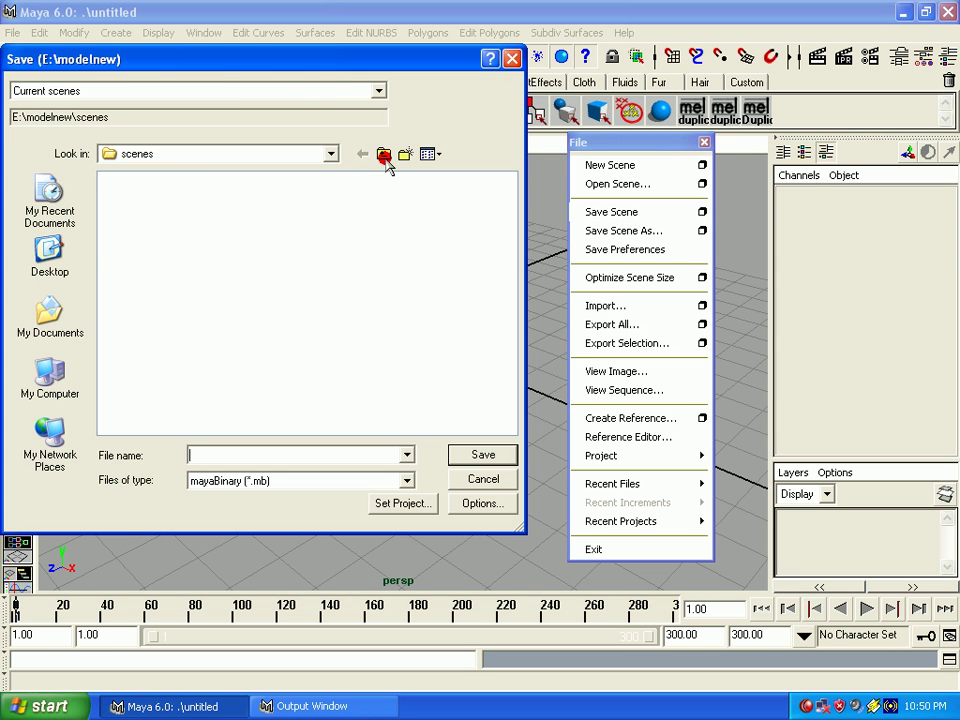
left_click_drag(262, 64, 372, 70)
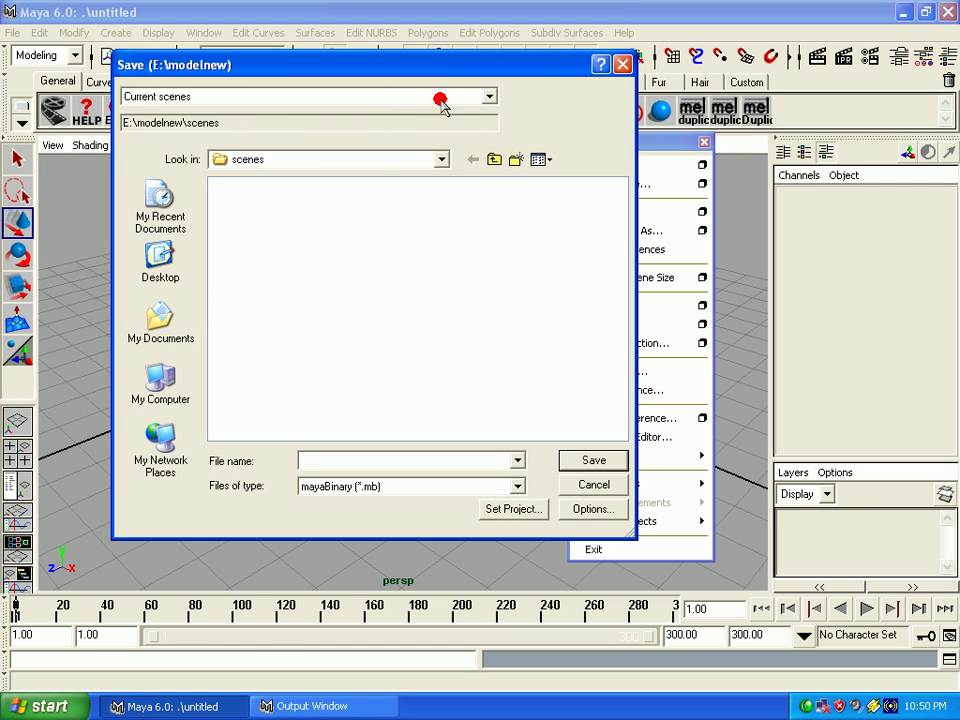
left_click(490, 96)
left_click(490, 97)
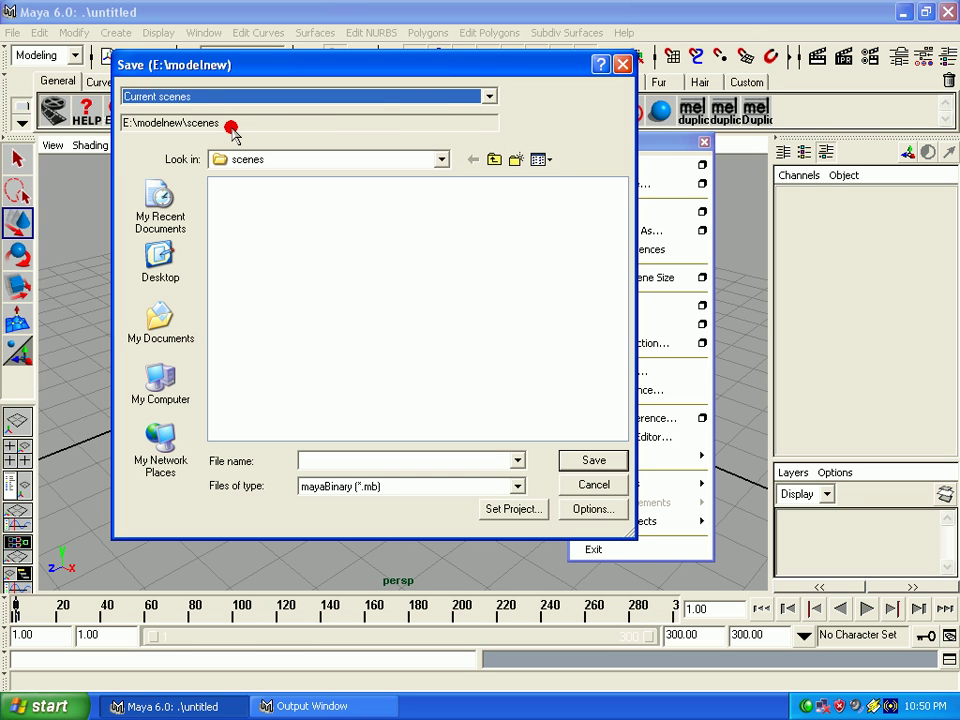
left_click_drag(230, 125, 120, 125)
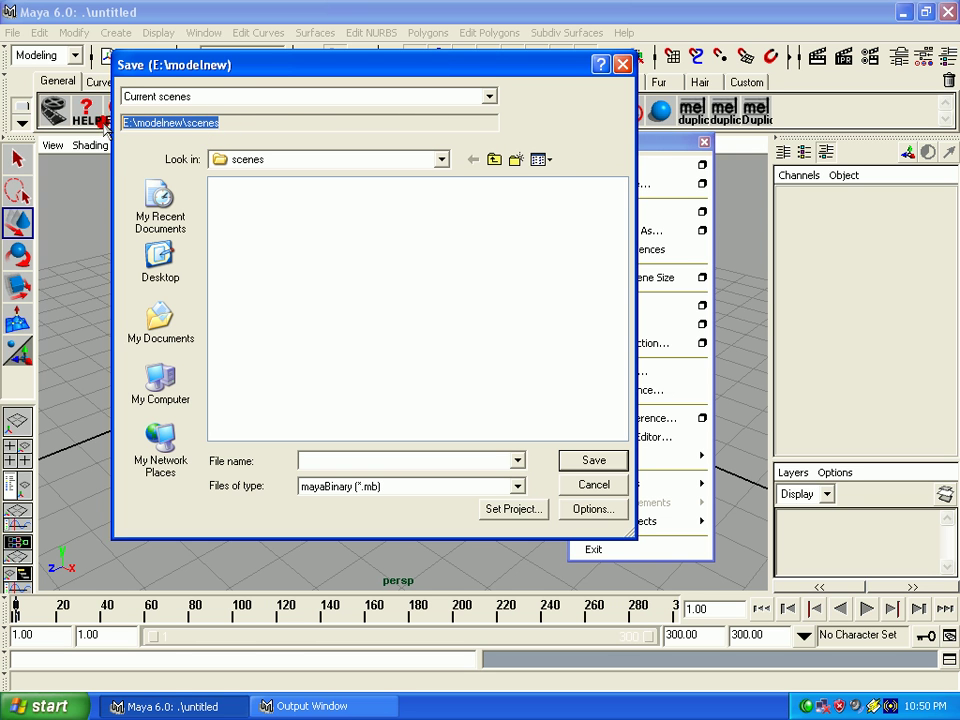
mouse_move(261, 124)
left_mouse_down()
mouse_move(60, 122)
mouse_move(240, 127)
left_mouse_up()
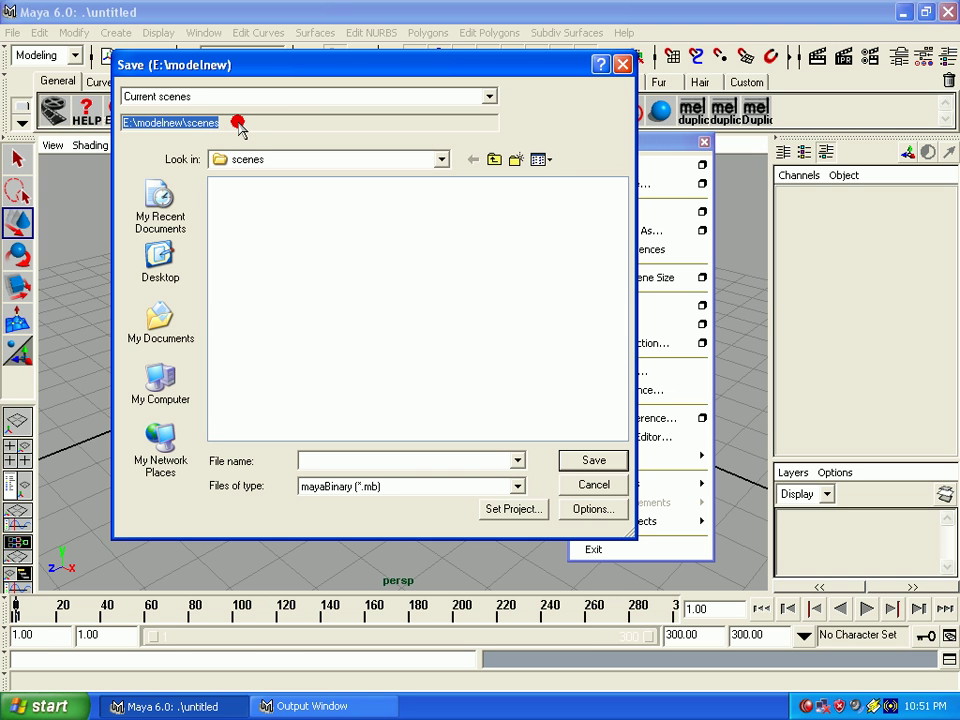
left_click_drag(238, 124, 226, 126)
left_click_drag(226, 126, 259, 162)
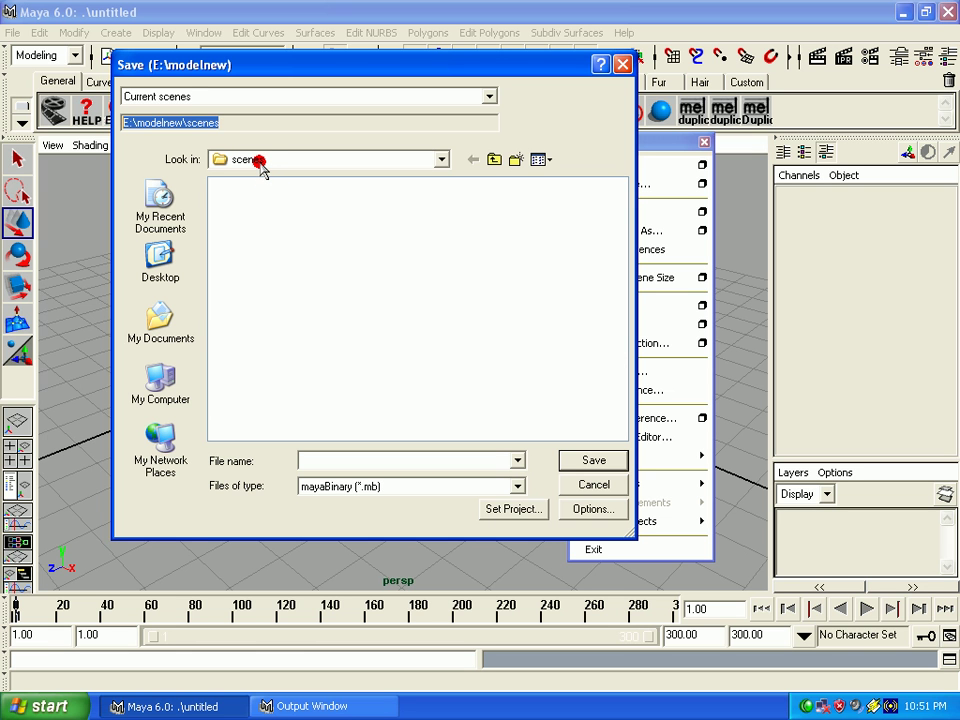
left_click(280, 207)
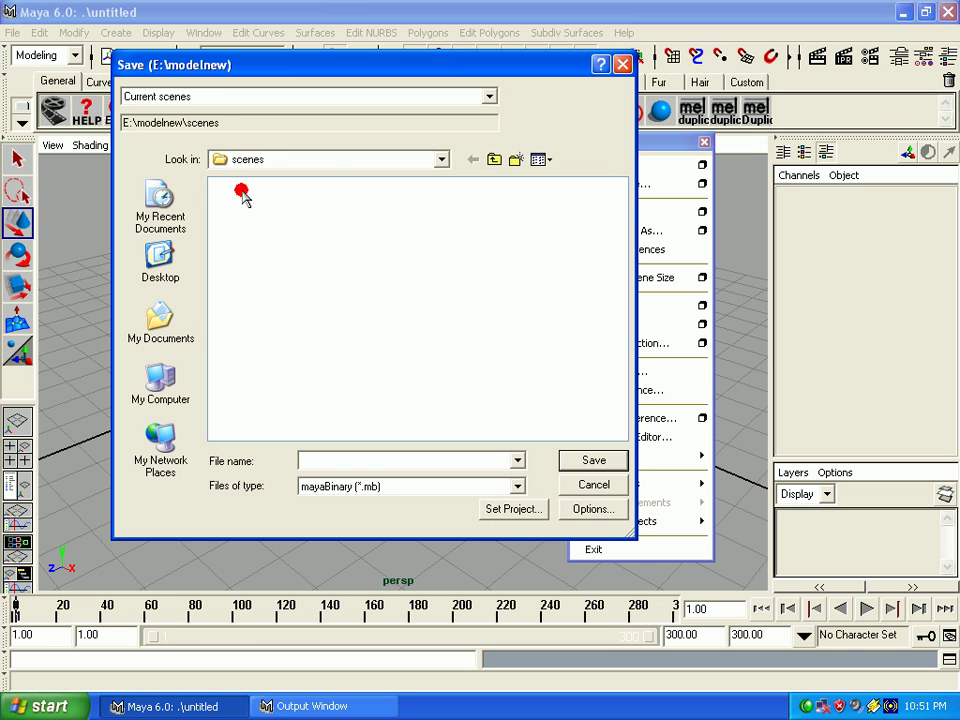
left_click(331, 465)
- Save the scene as test1 with file type mayaBinary (*.mb)
left_click(516, 487)
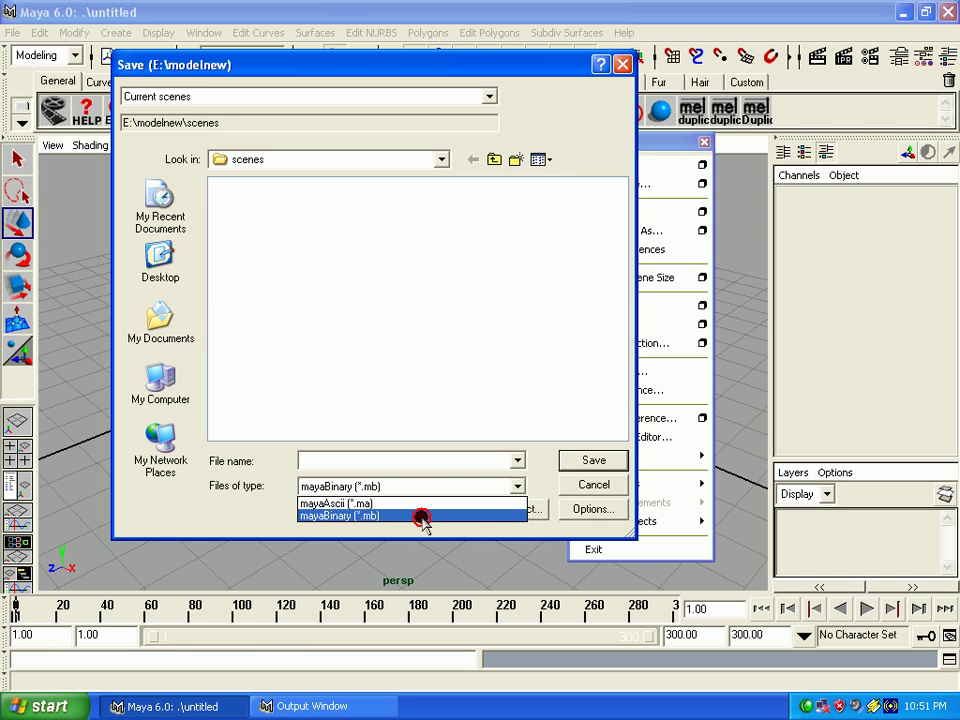
left_click(422, 516)
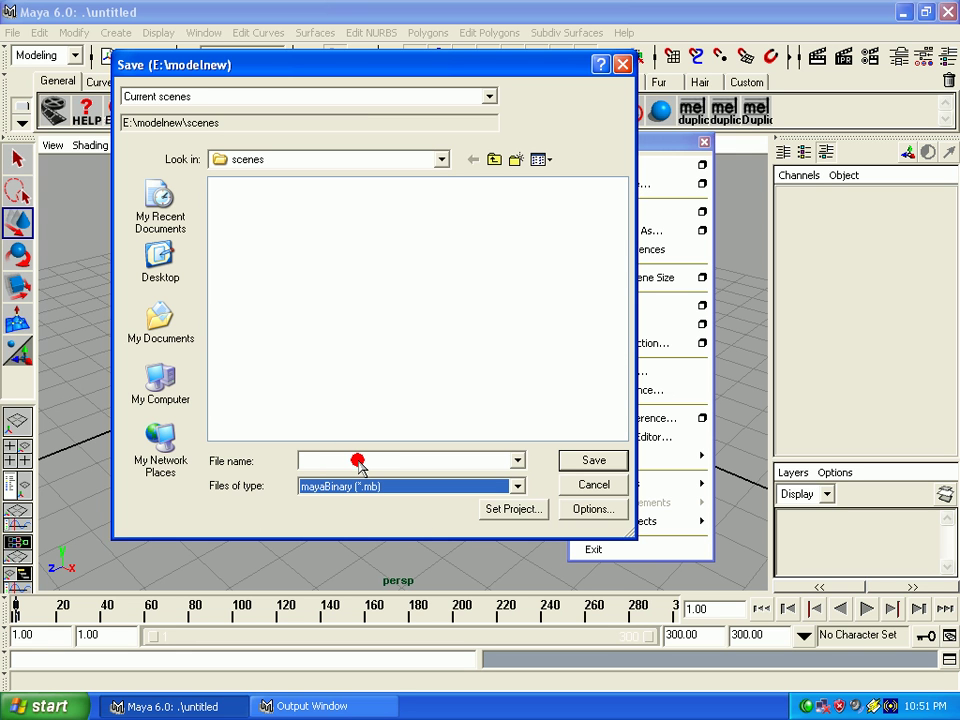
left_click(357, 461)
type("test1")
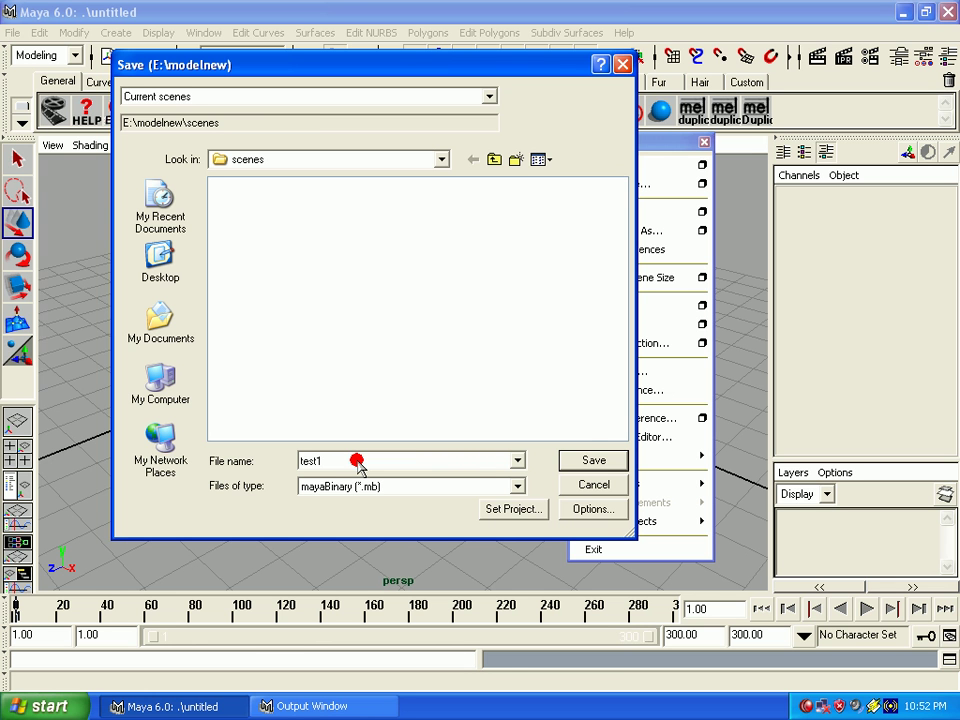
left_click(591, 459)
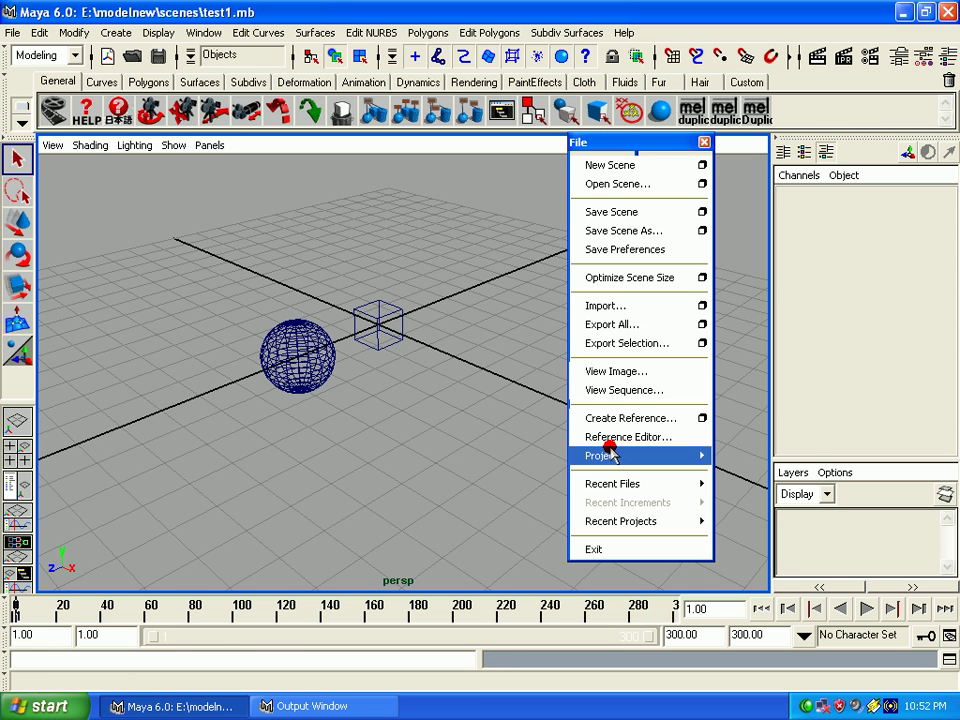
- Set the current project to chr_animation on the work (E:) drive
left_click(605, 456)
left_click(741, 496)
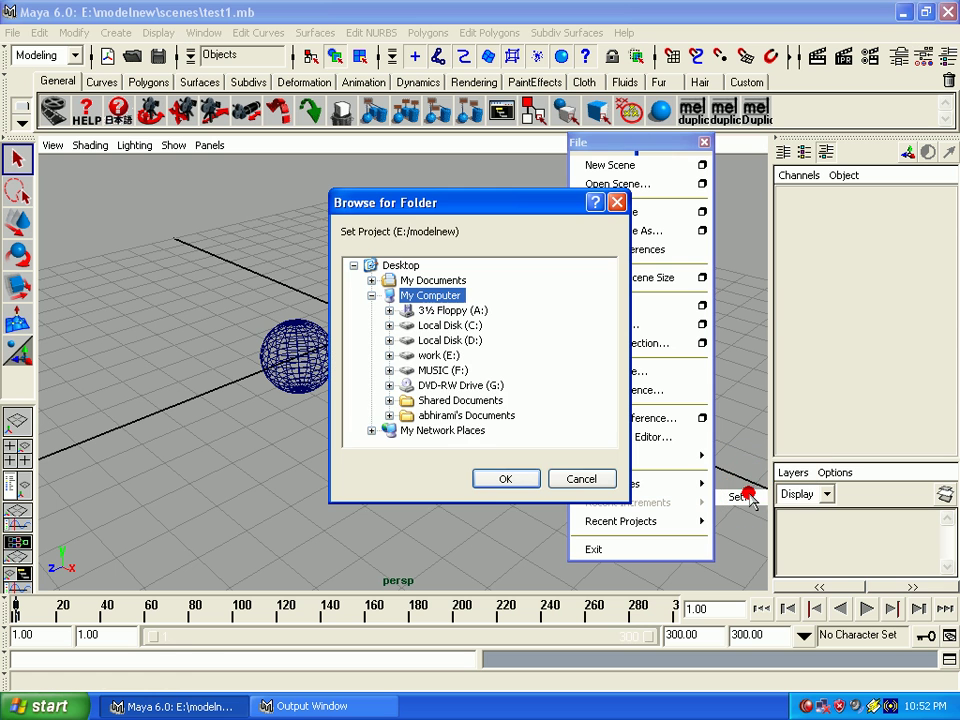
left_click(389, 355)
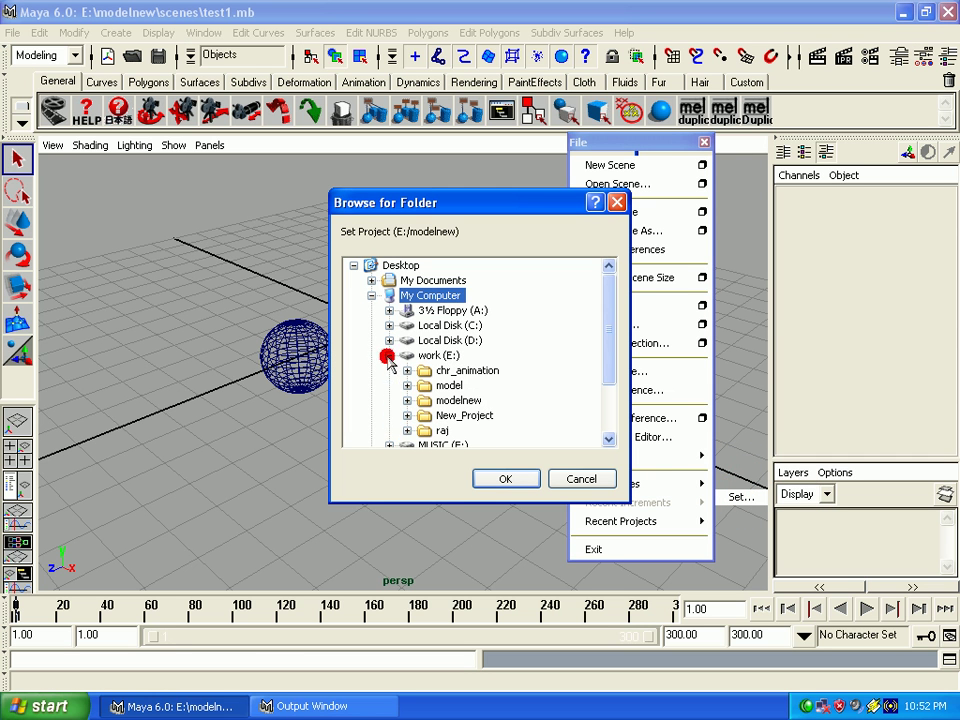
left_click(466, 371)
double_click(428, 372)
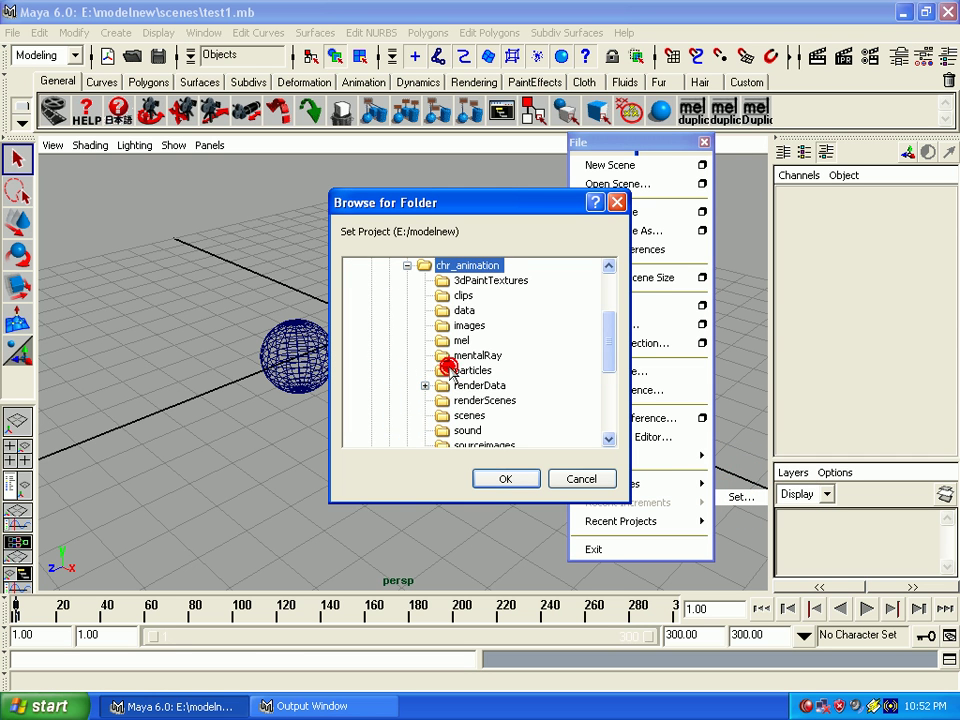
left_click(500, 479)
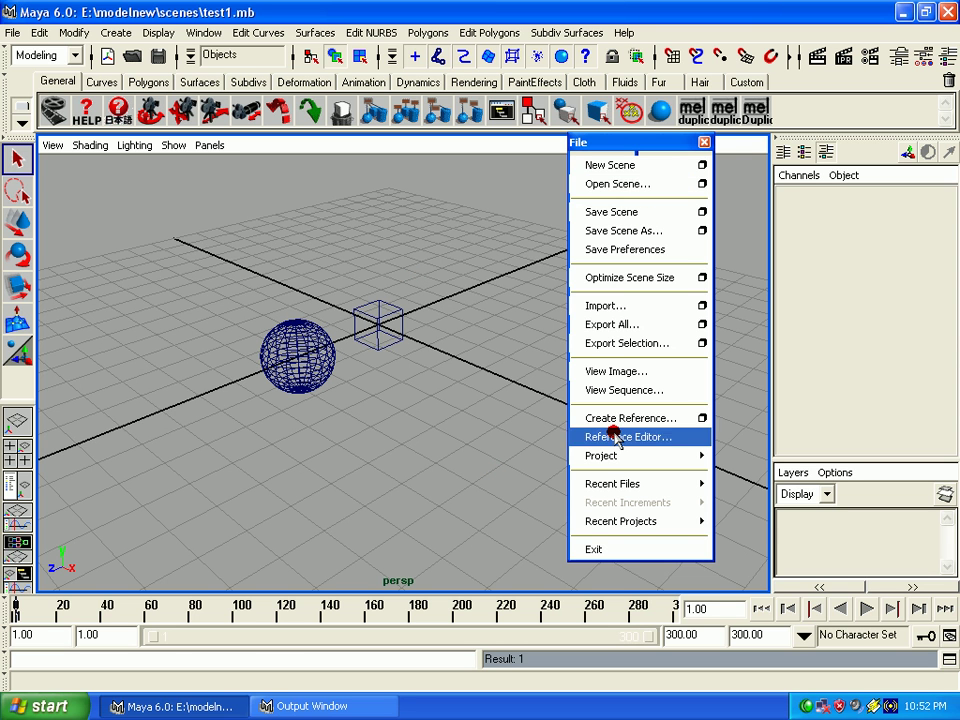
- Check the scenes folder path in the Open Scene dialog, then cancel it
left_click(600, 185)
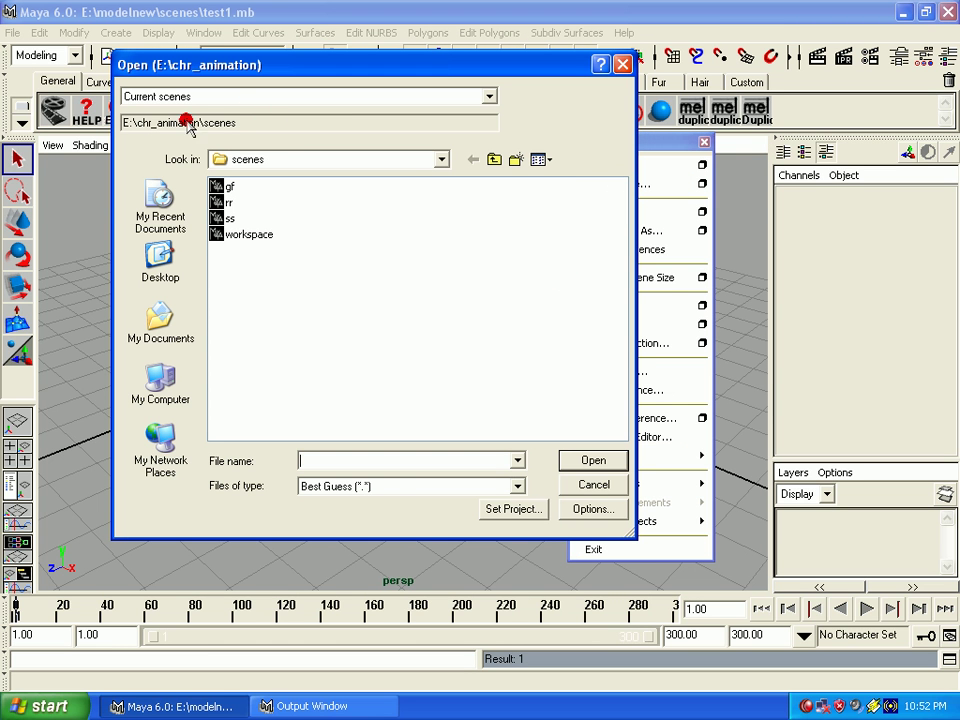
left_click_drag(127, 122, 247, 125)
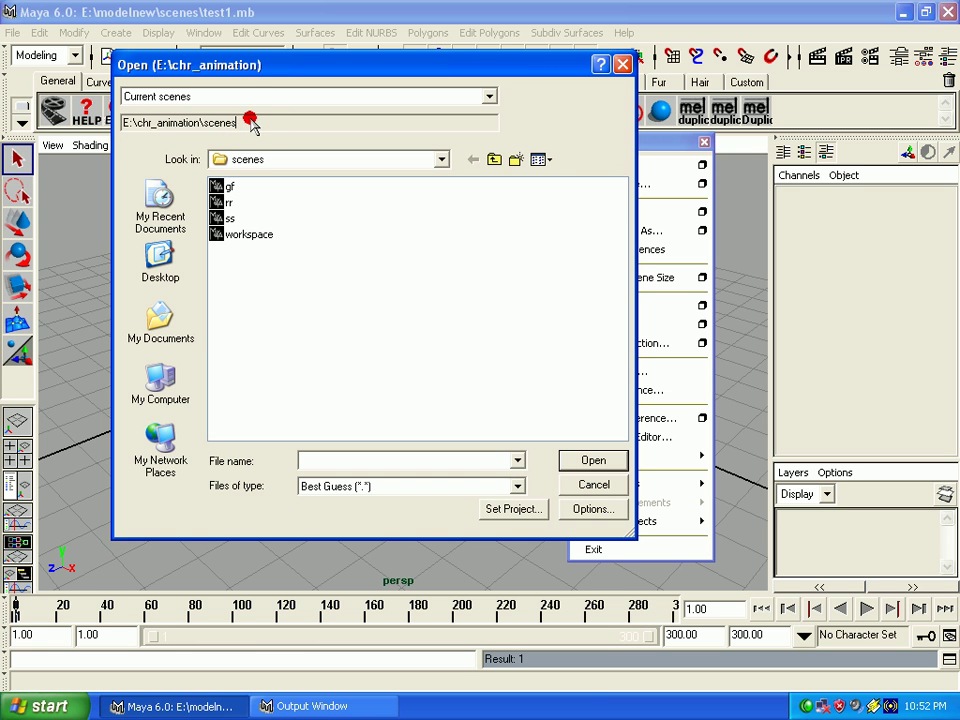
left_click_drag(241, 122, 200, 122)
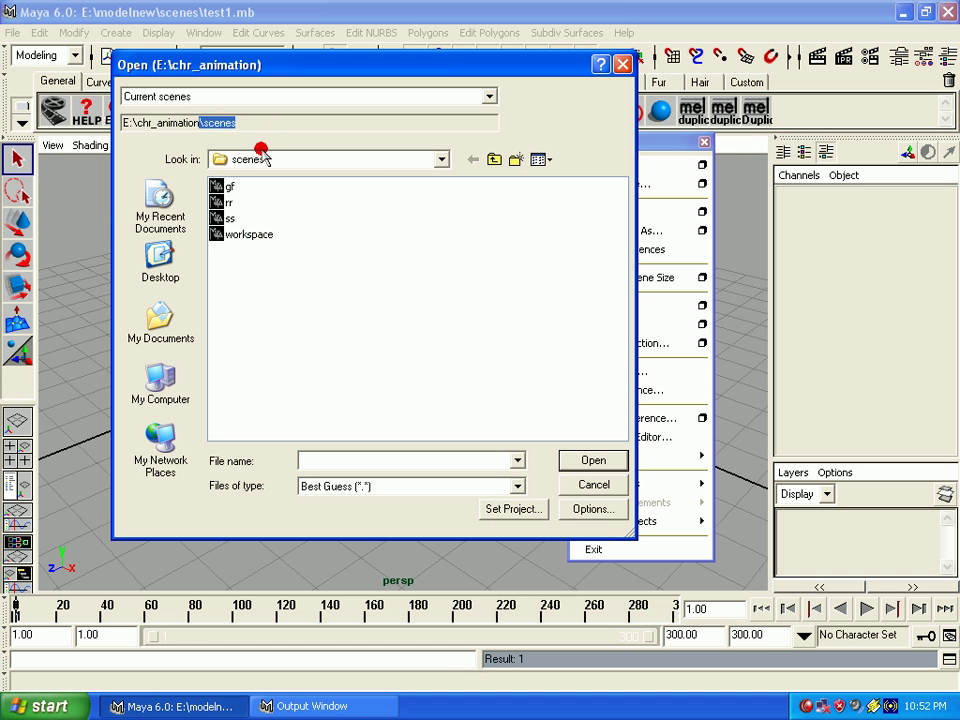
left_click_drag(259, 122, 121, 122)
left_click(561, 490)
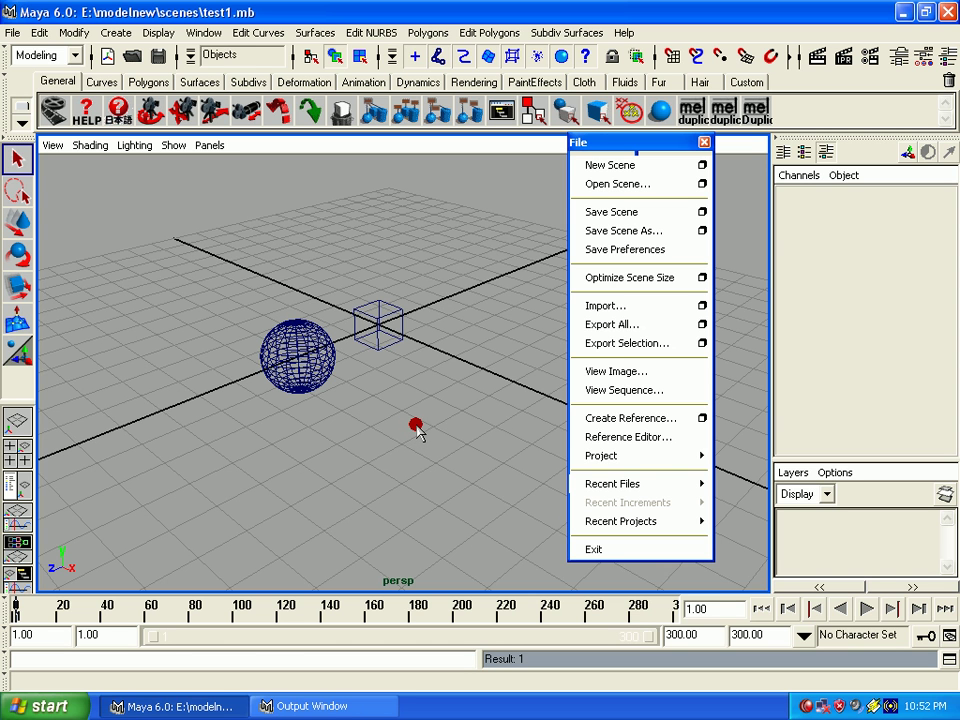
mouse_move(640, 455)
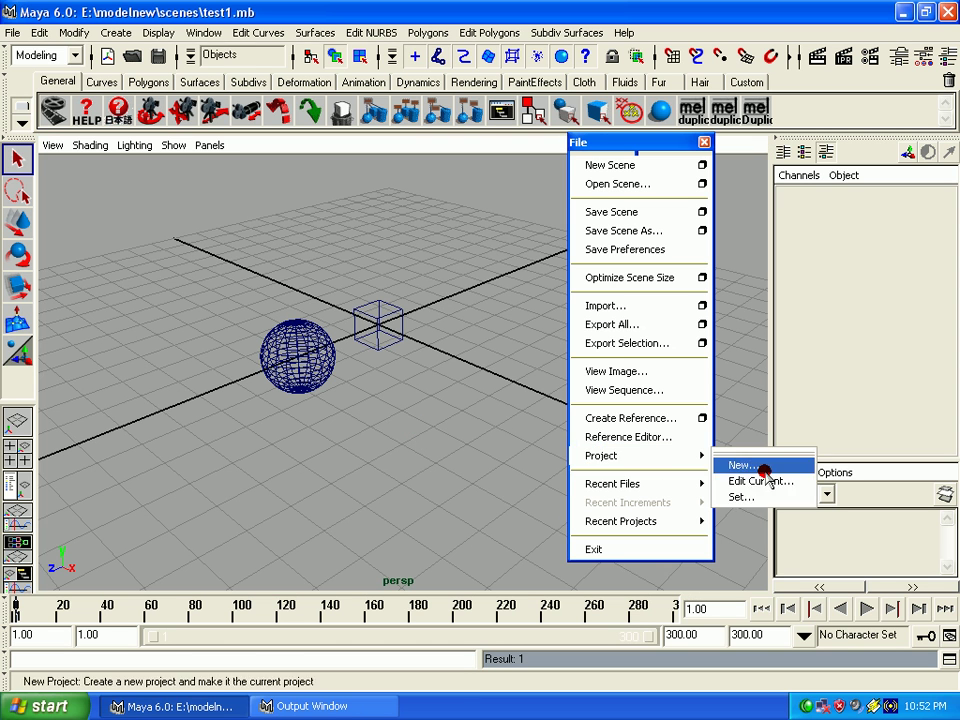
- Set the current project back to modelnew on the work drive
left_click(752, 497)
double_click(440, 356)
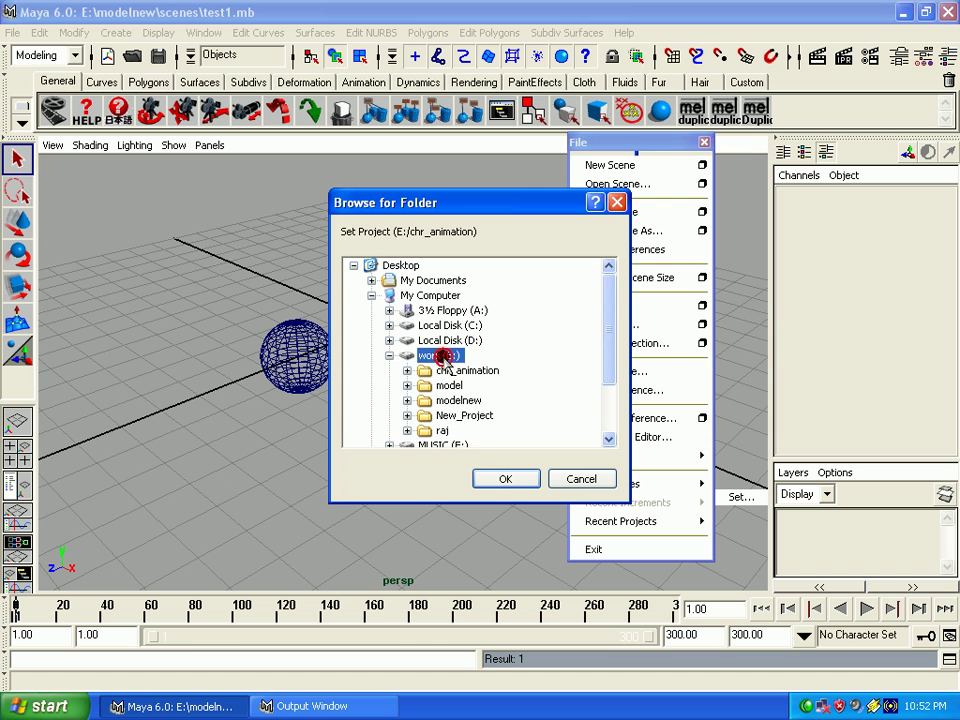
double_click(460, 400)
left_click(482, 478)
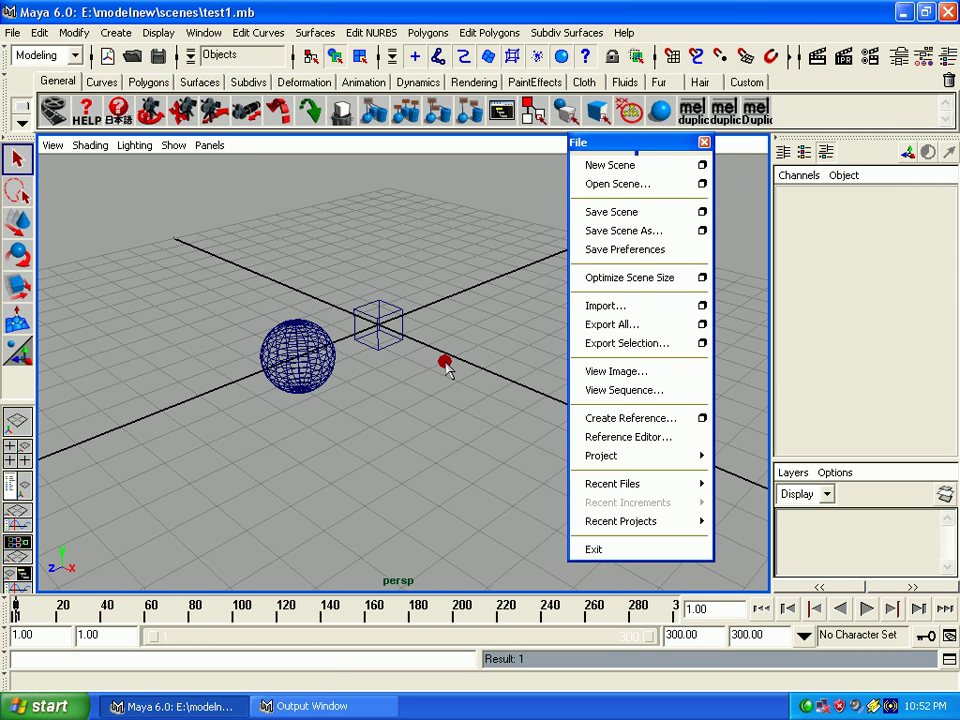
- Open test1 from the modelnew scenes folder
left_click(660, 186)
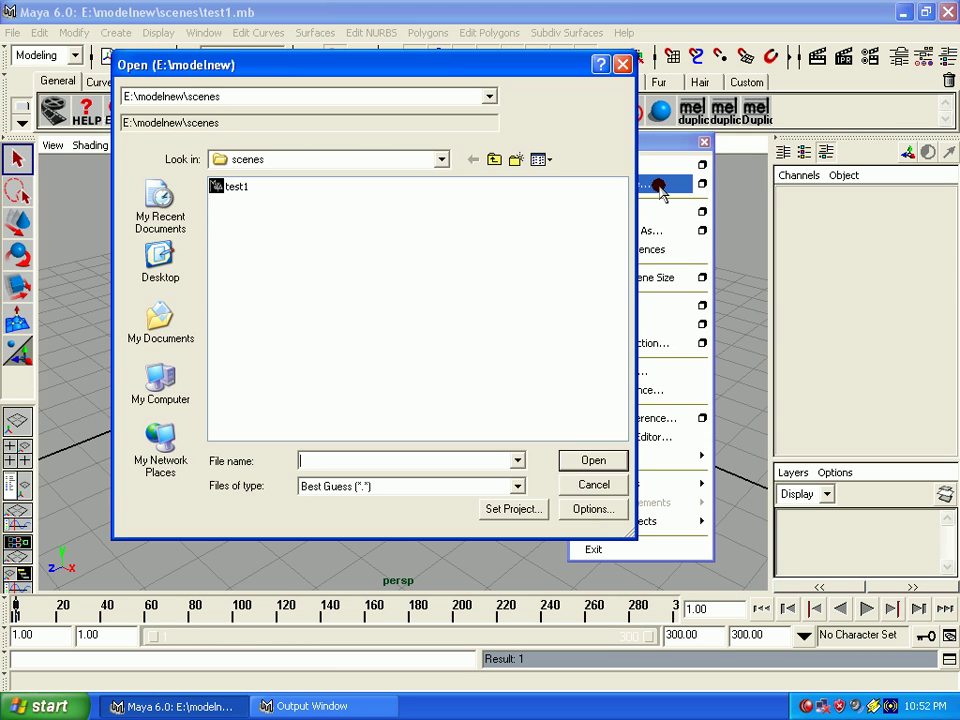
left_click_drag(227, 122, 120, 122)
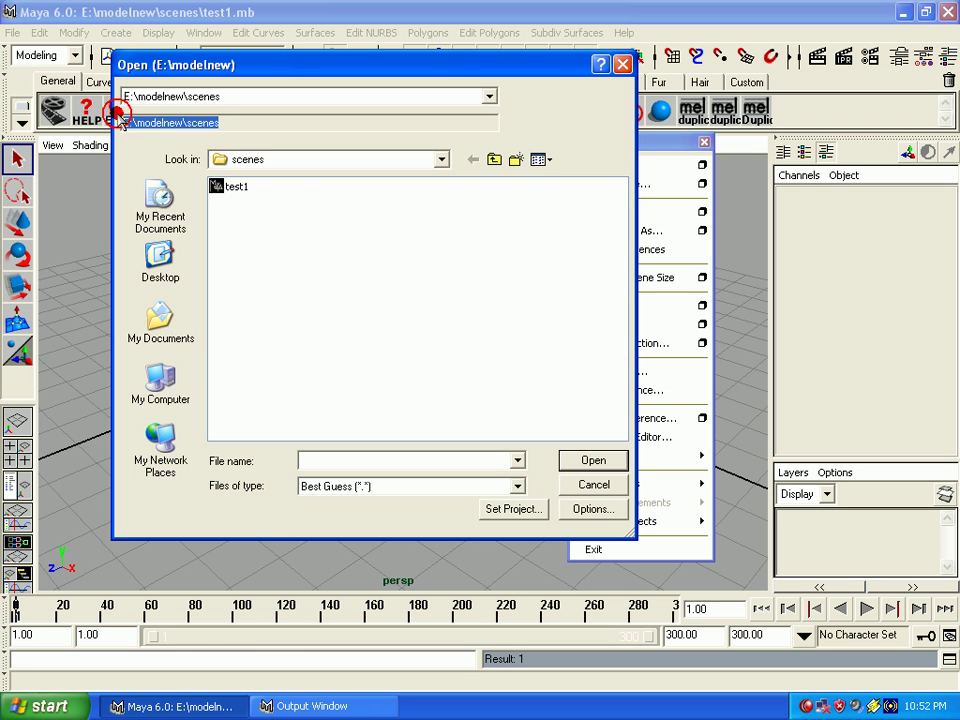
left_click(253, 268)
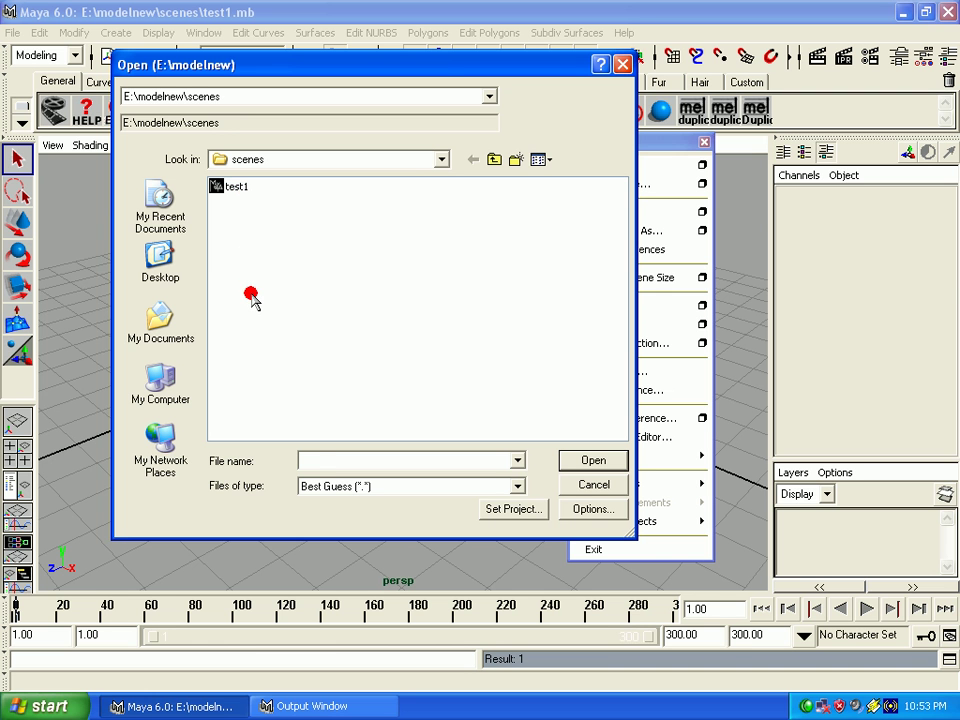
left_click(236, 187)
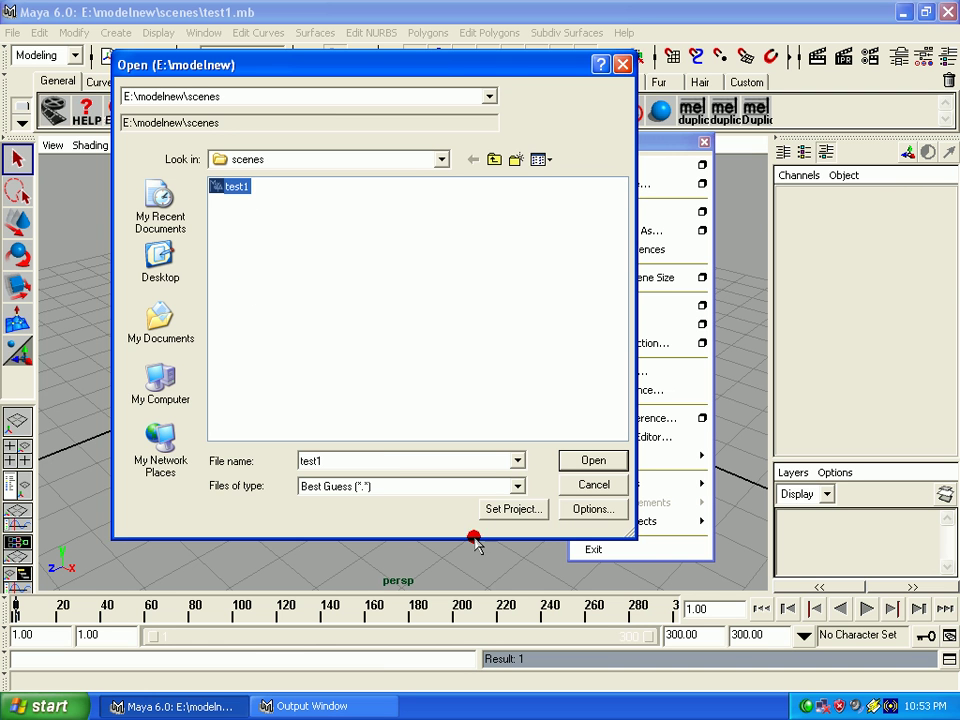
left_click(590, 461)
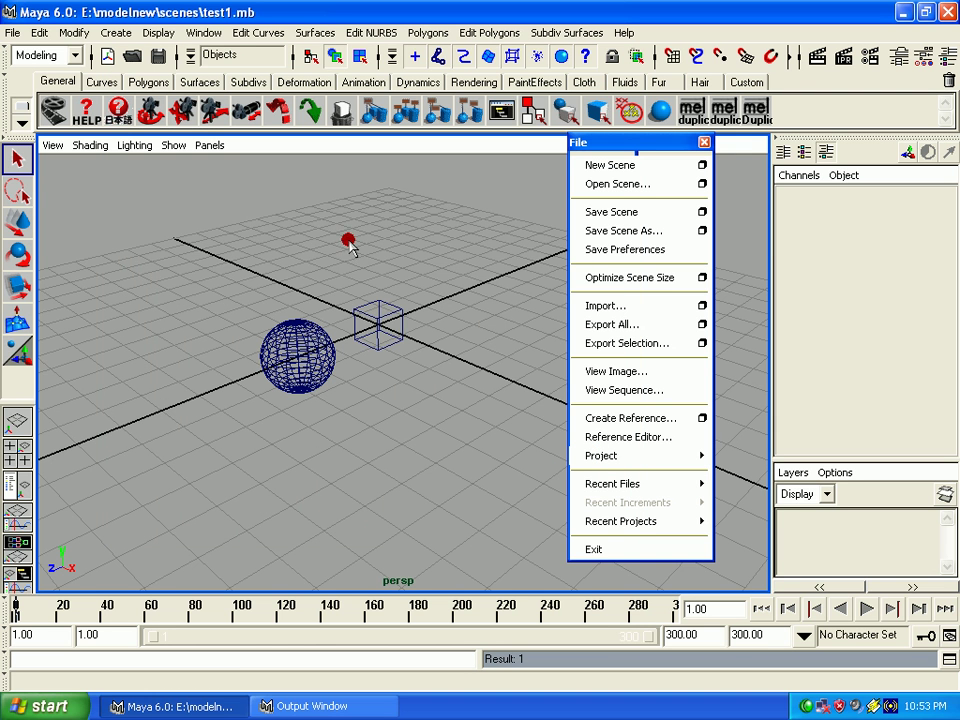
left_click_drag(155, 258, 487, 466)
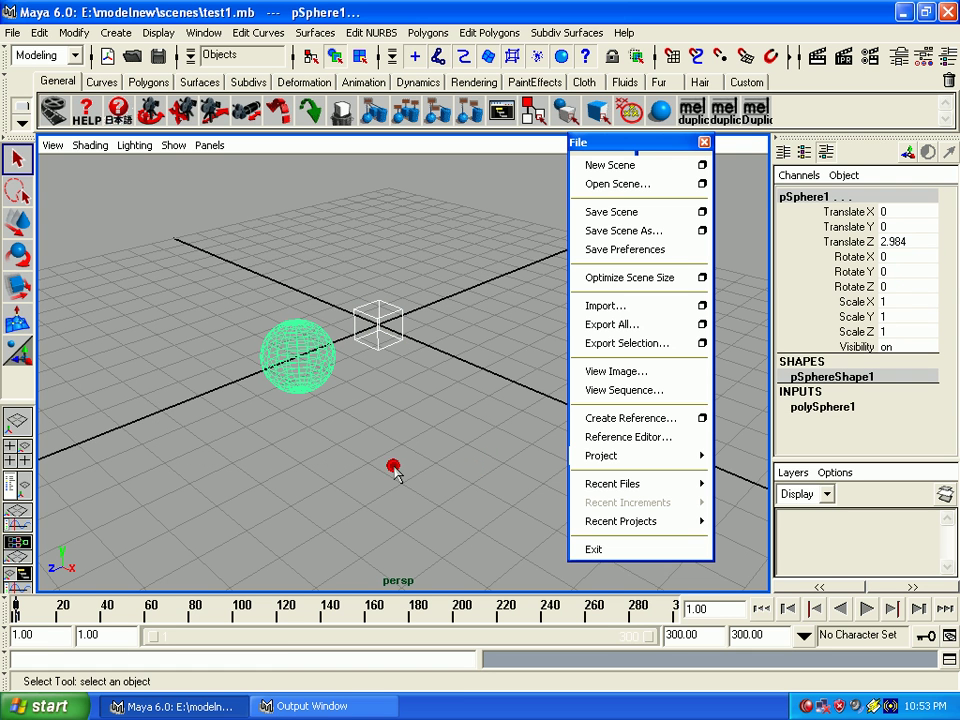
left_click(393, 470)
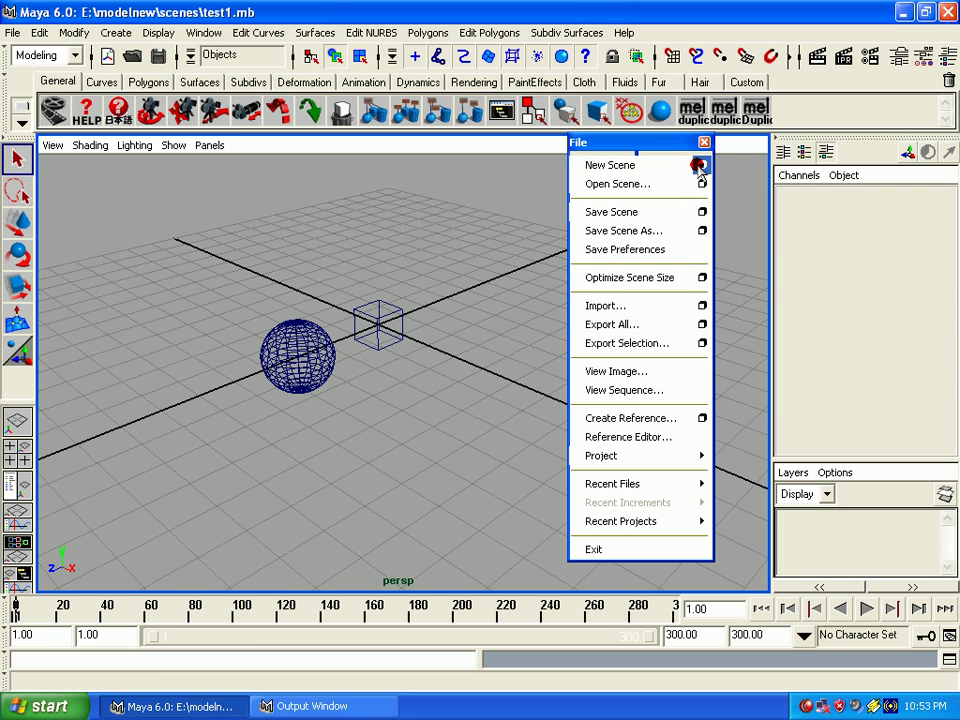
- Enable Default Scene using E:/modelnew/scenes/test1.mb, apply a new scene, and close the options
left_click(700, 165)
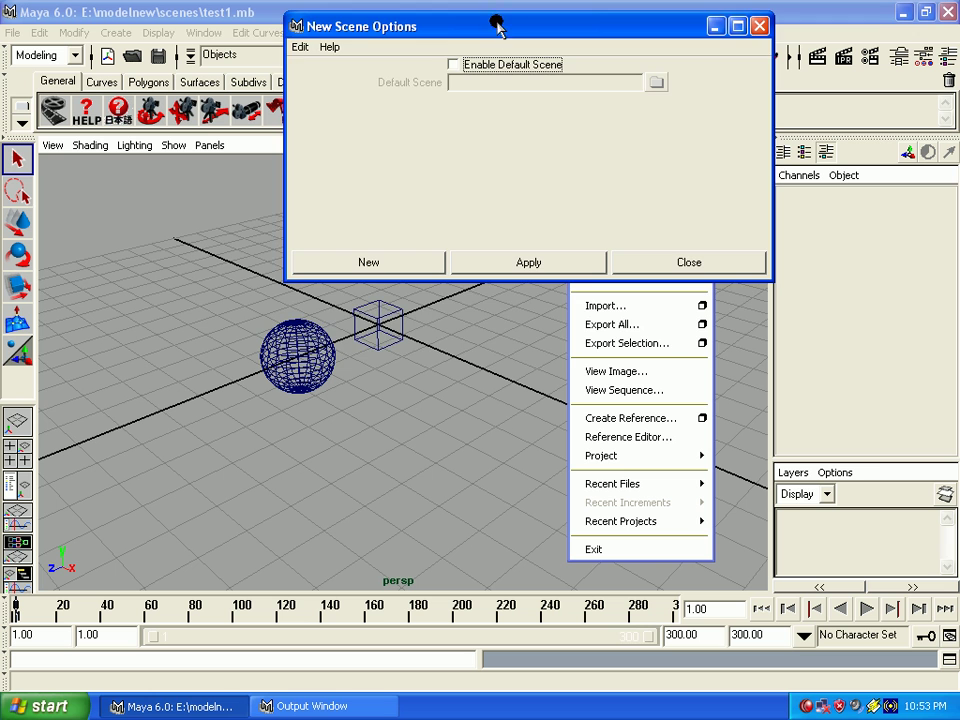
left_click_drag(483, 25, 474, 108)
left_click(469, 148)
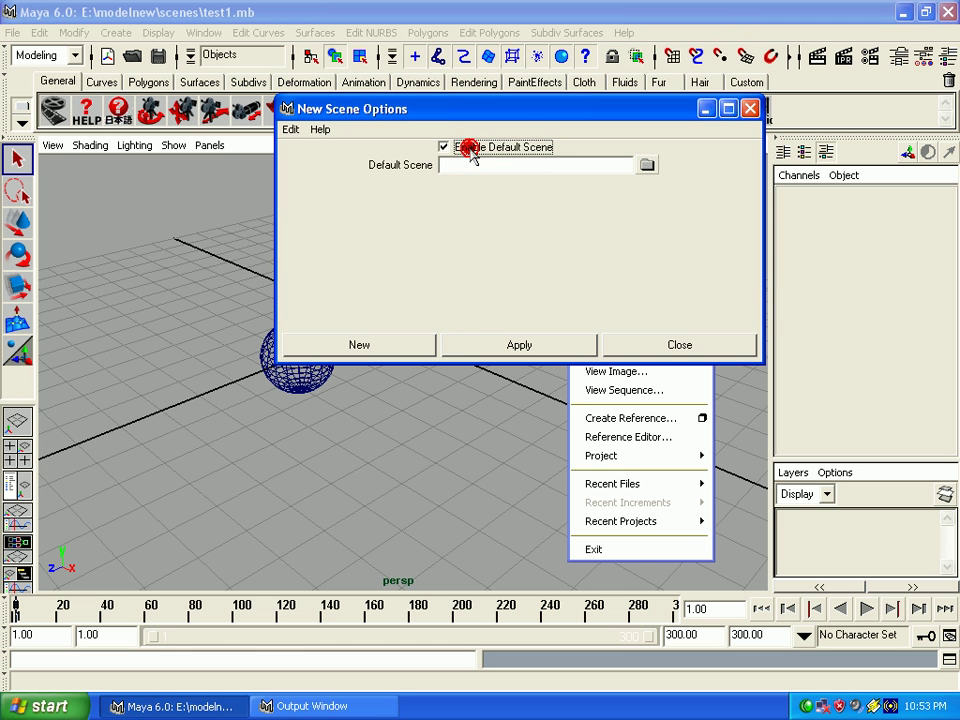
left_click(646, 165)
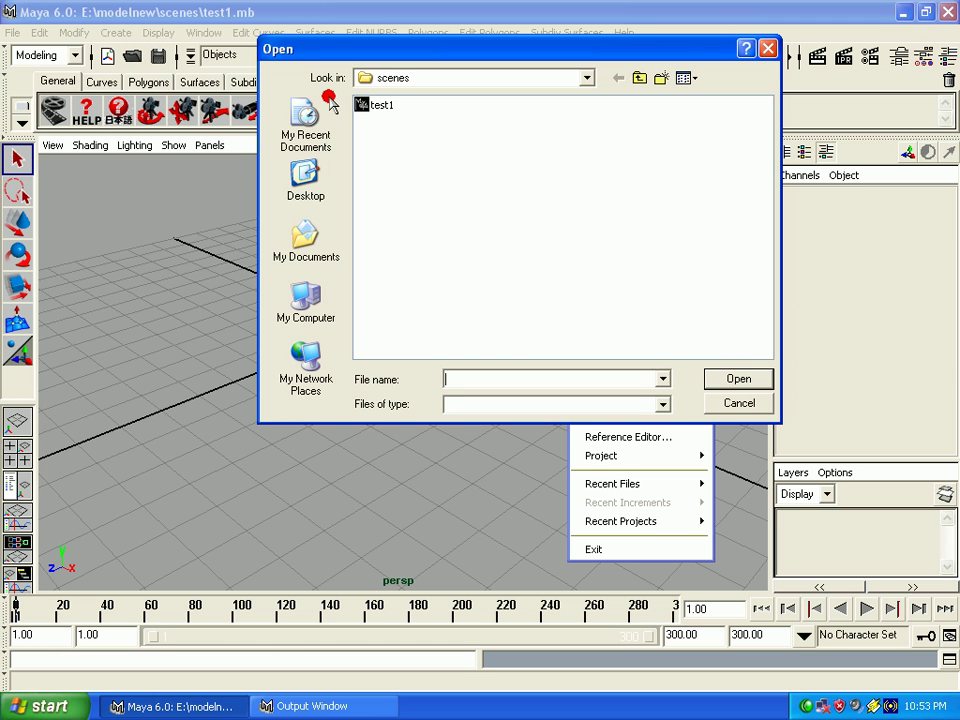
left_click(384, 103)
left_click(733, 378)
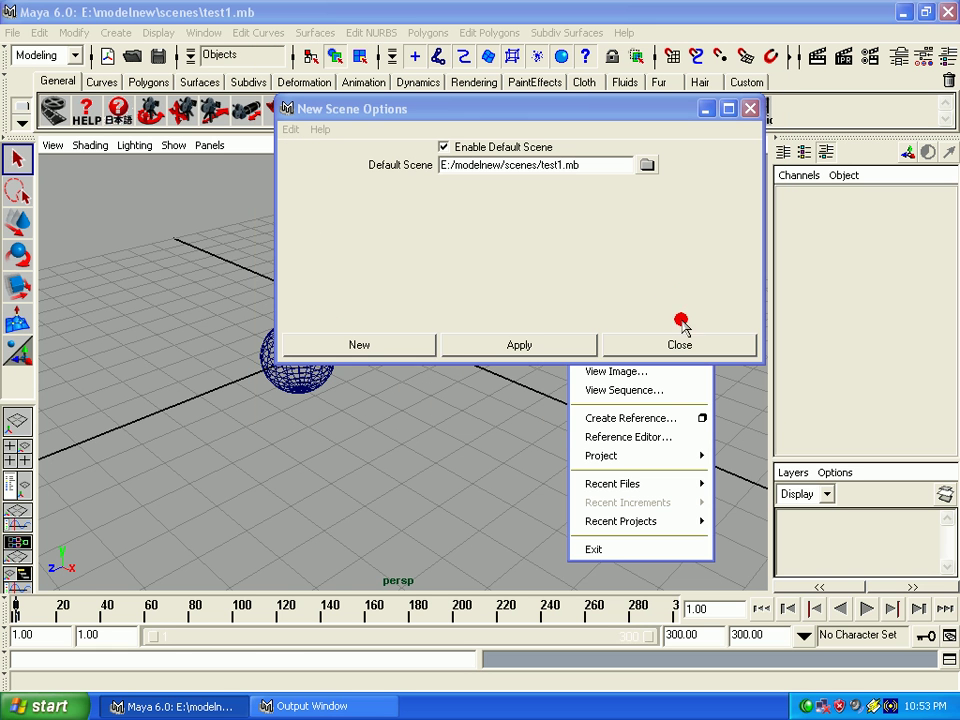
left_click(492, 346)
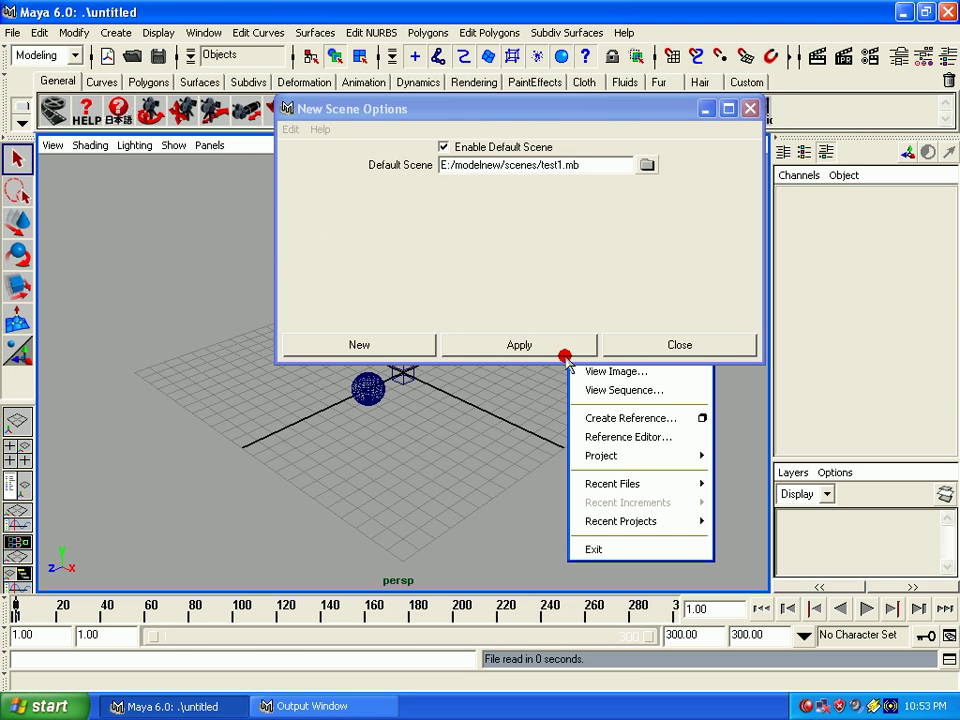
left_click(657, 348)
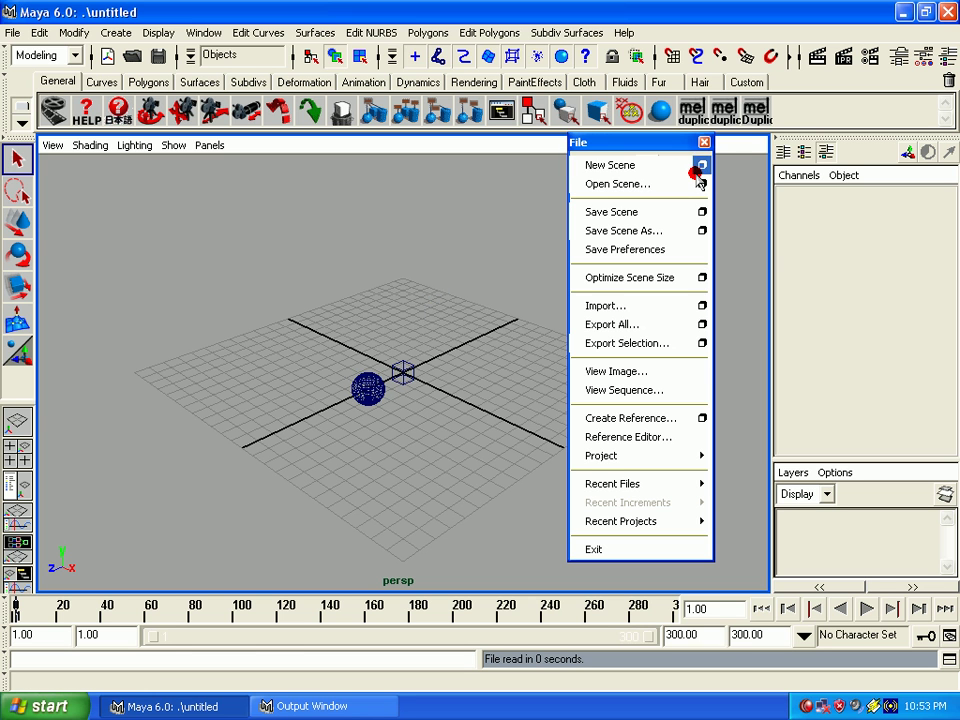
- Start another new scene without saving changes, then select the sphere
left_click(650, 166)
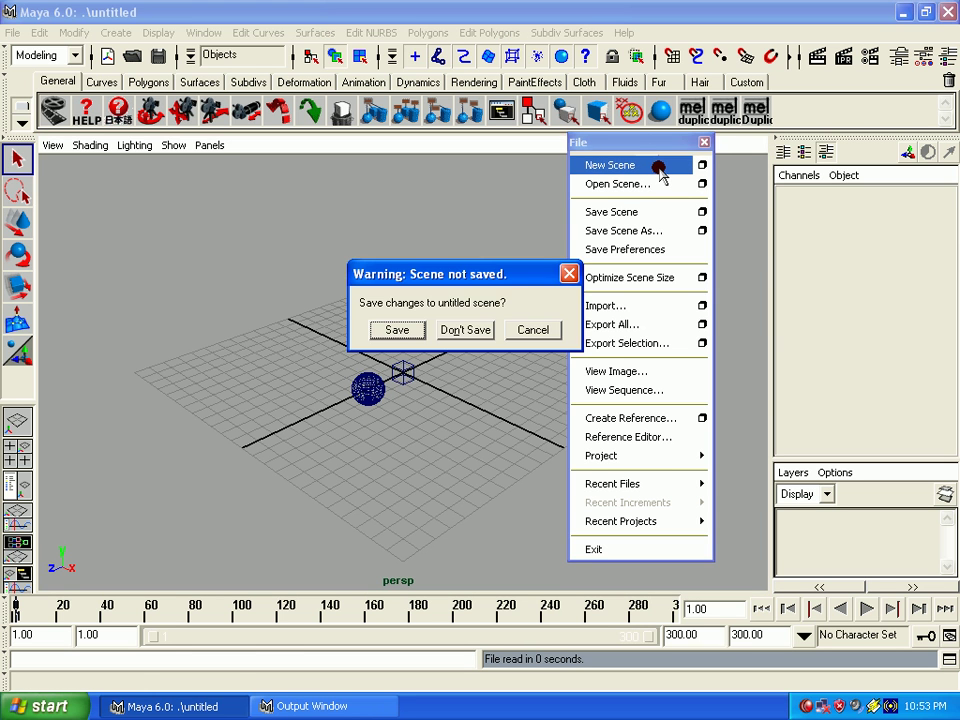
left_click(465, 329)
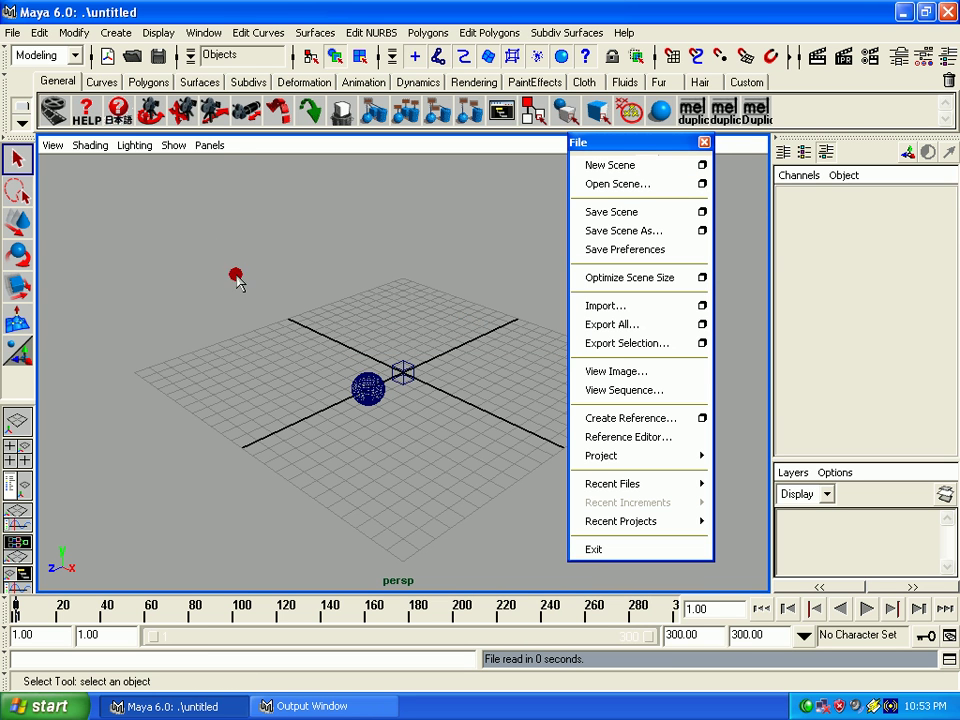
left_click(370, 390)
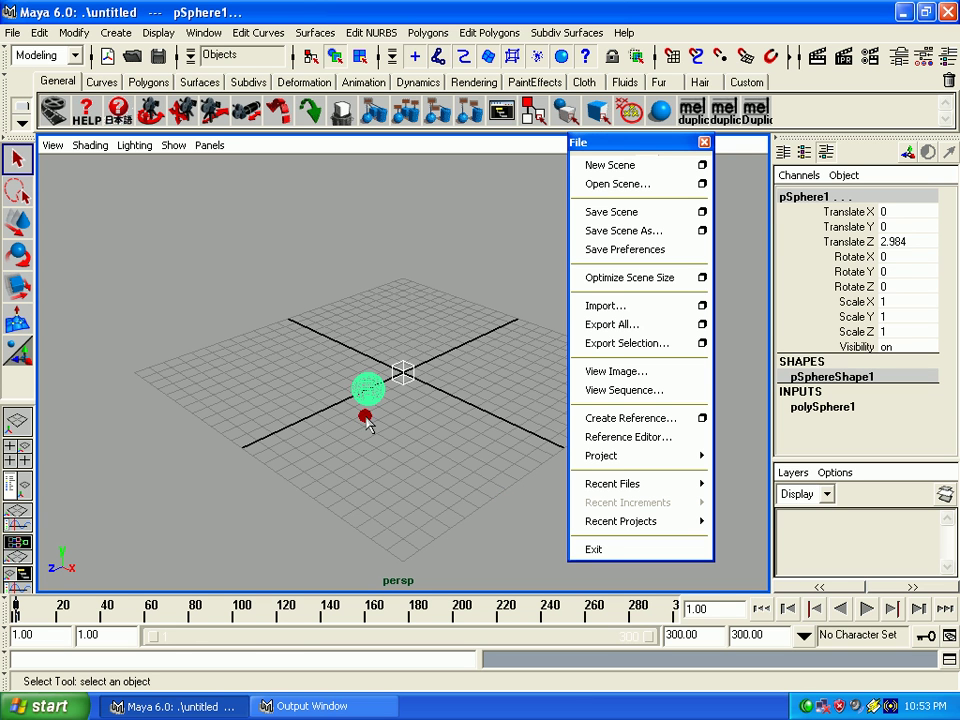
- Clear the default scene path, disable Default Scene, and apply an empty new scene without saving
left_click(702, 165)
left_click_drag(578, 168, 440, 166)
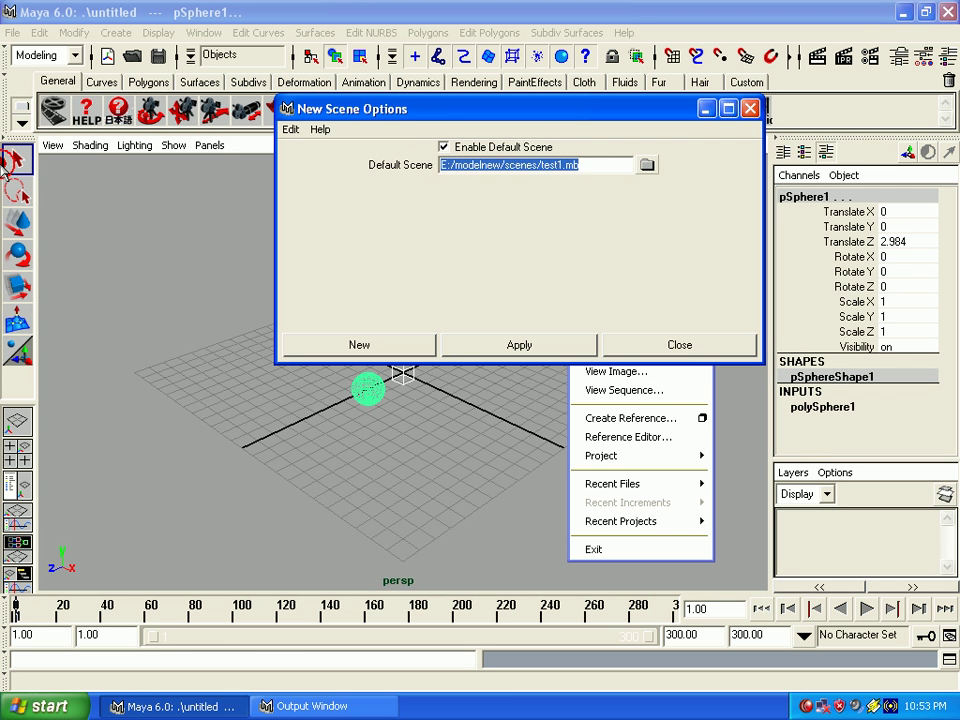
key("BackSpace")
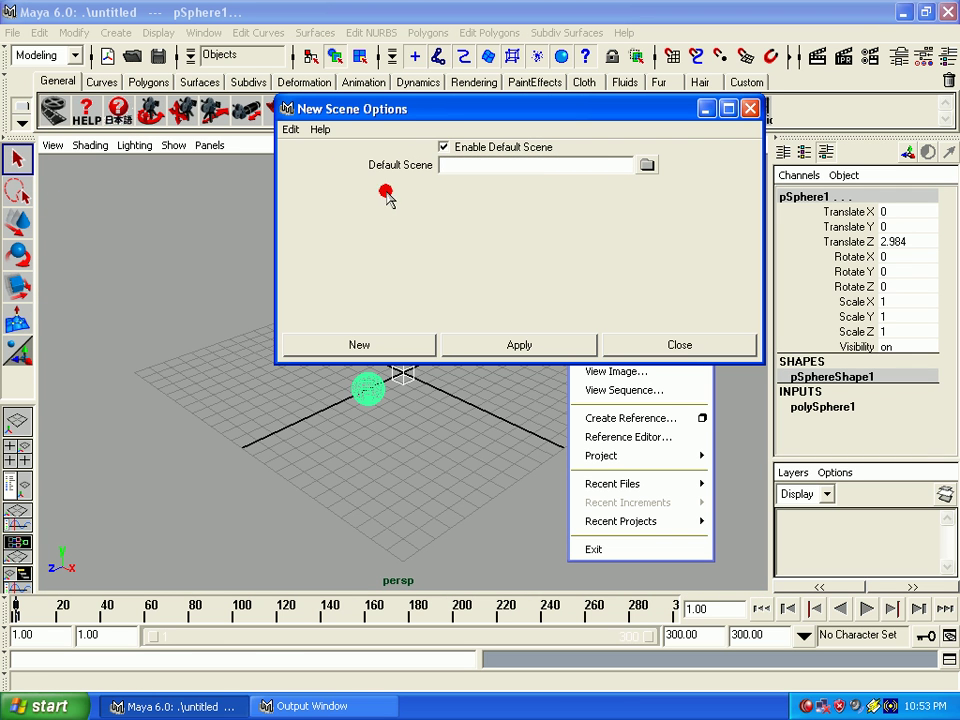
left_click(443, 146)
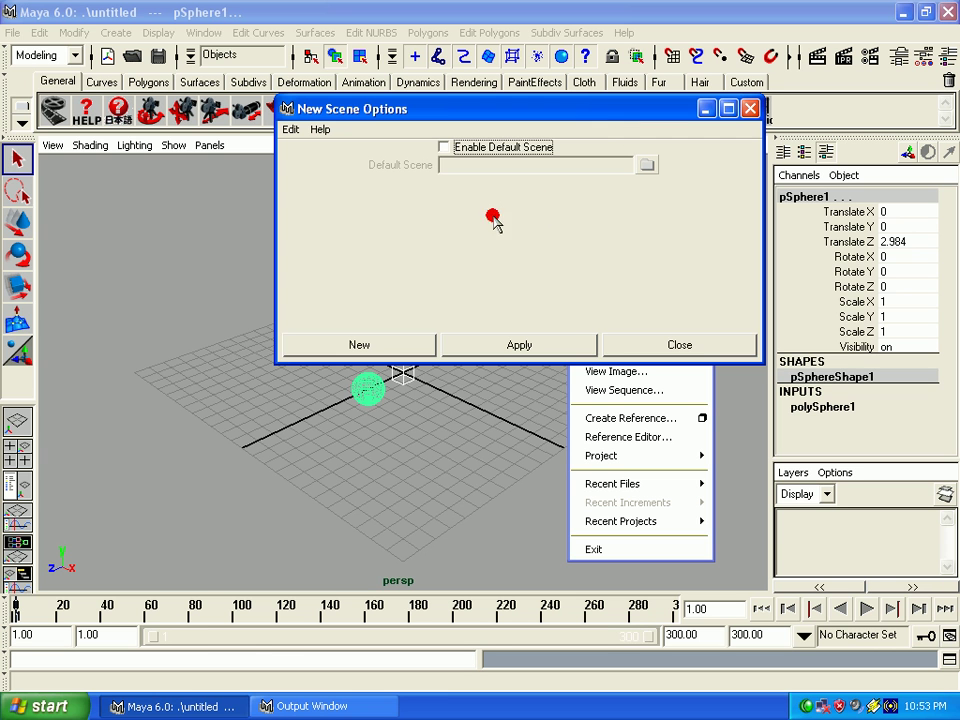
left_click(466, 346)
left_click(508, 213)
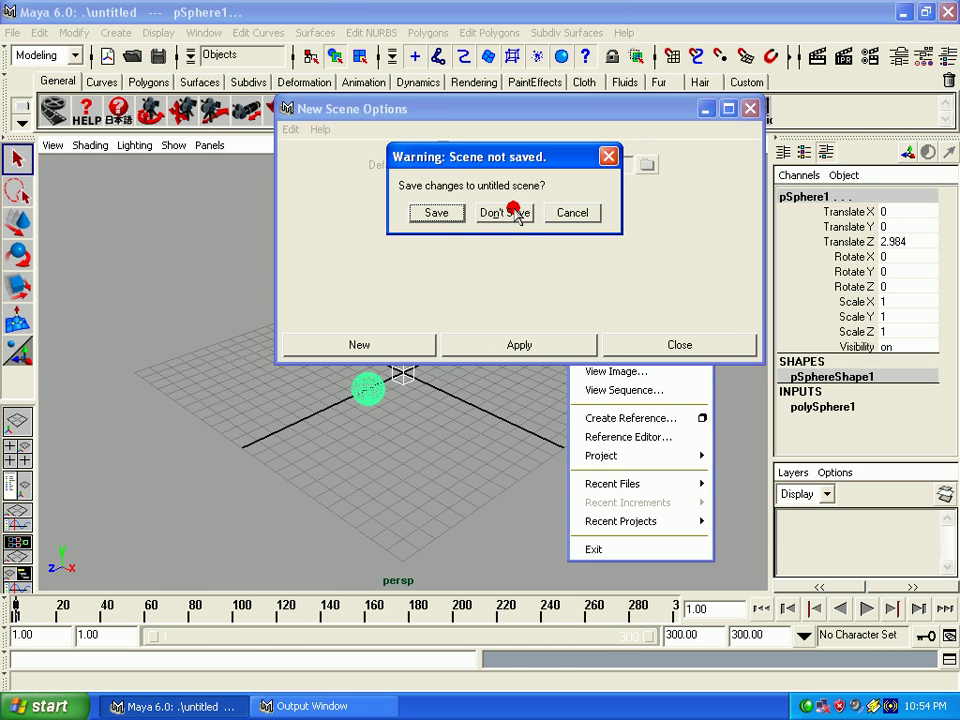
left_click(610, 345)
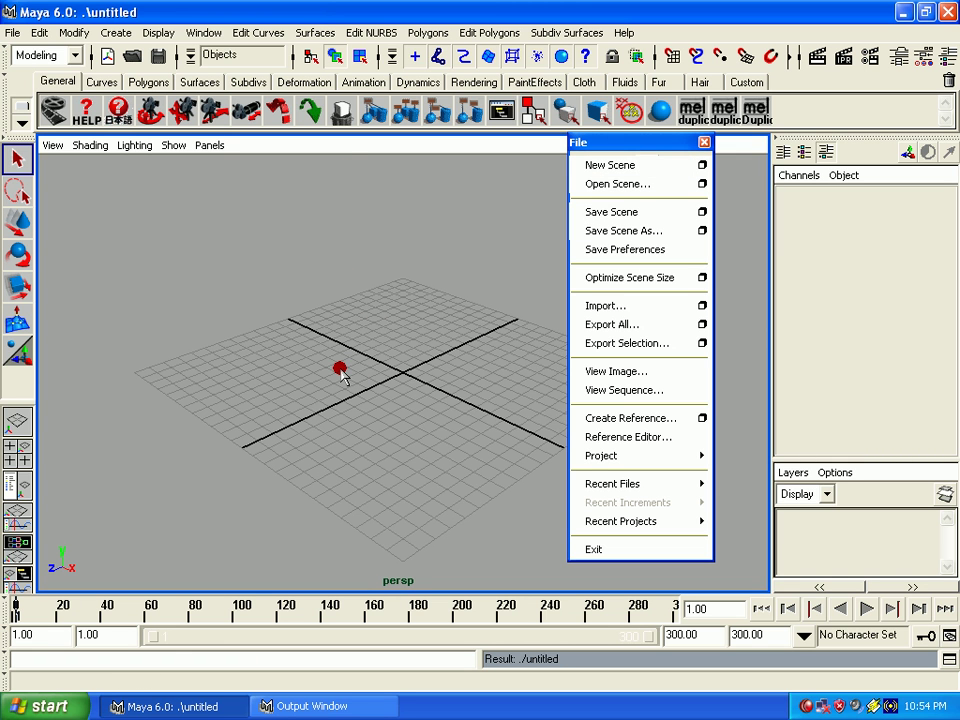
- Reset the Open Scene options to defaults, keeping file type Best Guess
left_click(702, 184)
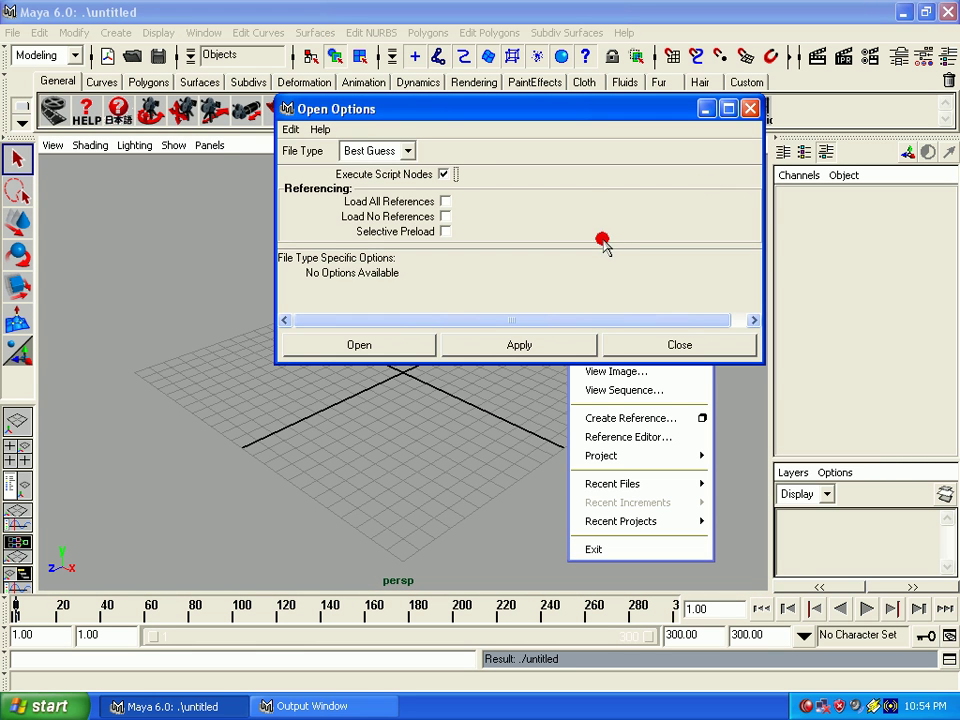
left_click(370, 151)
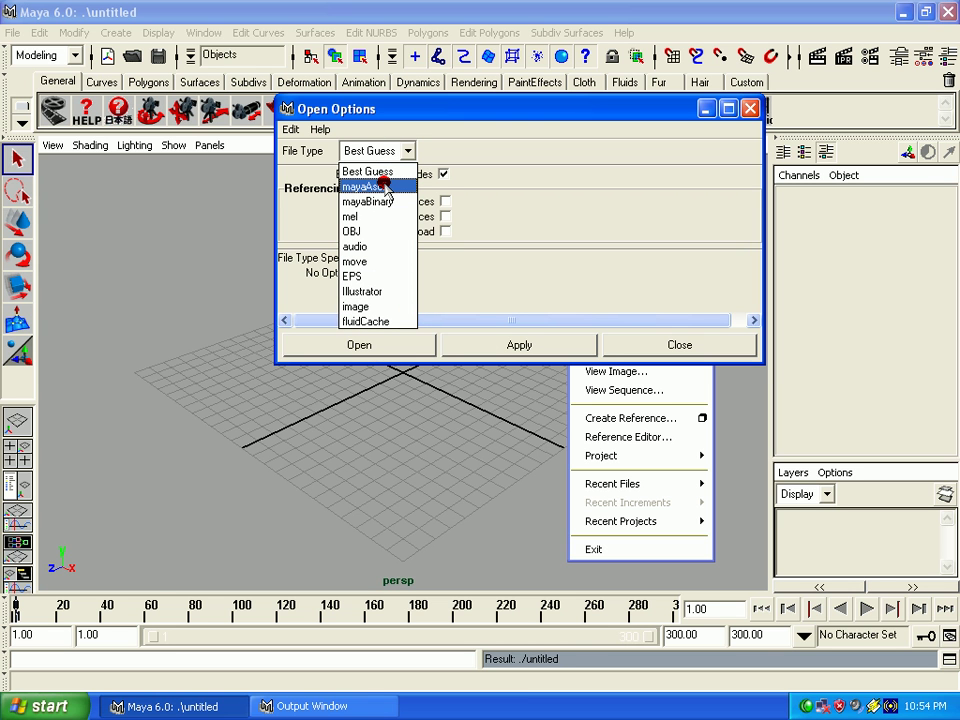
left_click(345, 171)
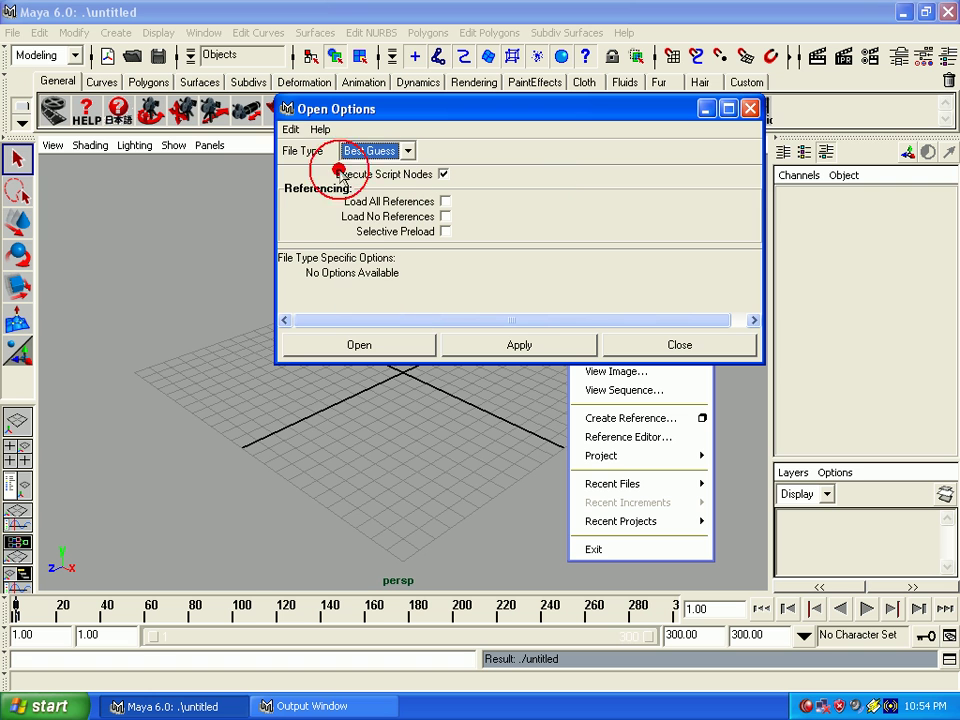
left_click(291, 130)
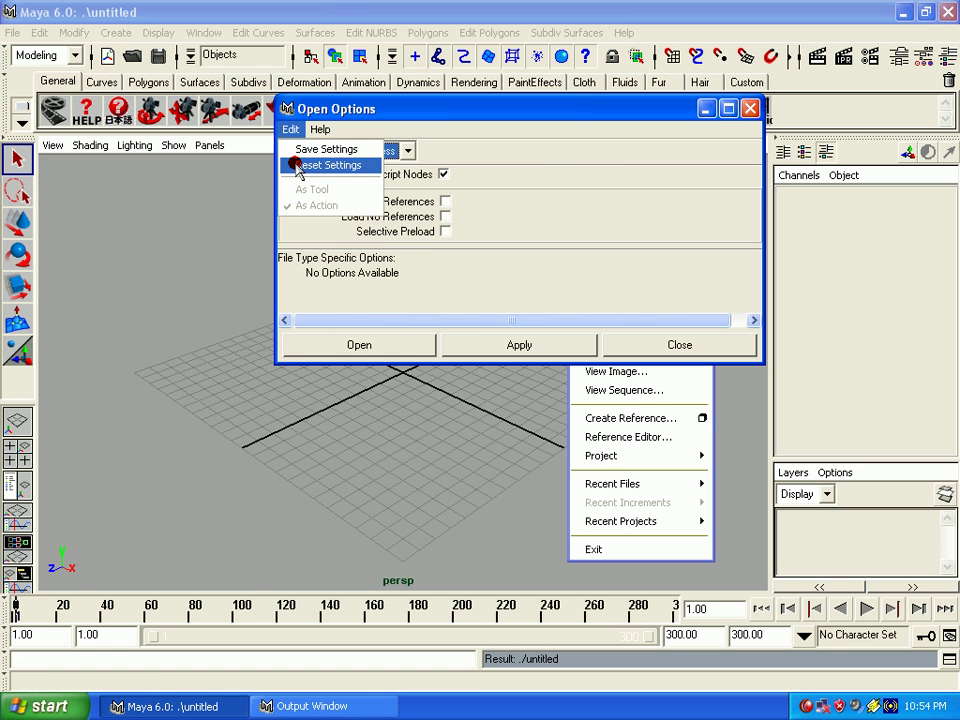
left_click(297, 166)
left_click(395, 346)
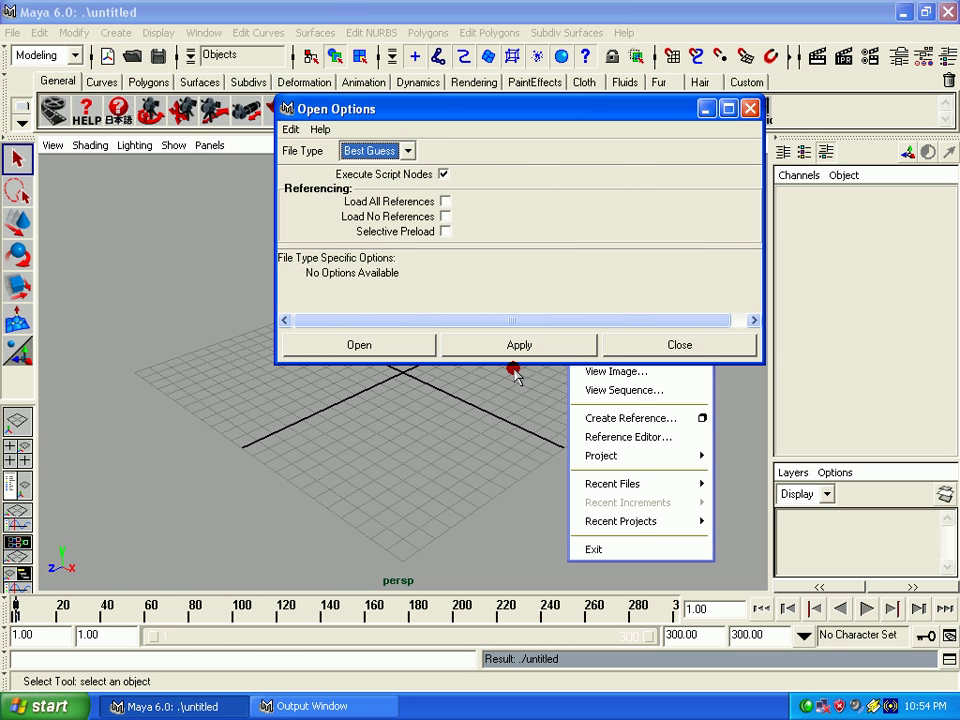
- Open test1.mb from the scenes folder and close Open Options
left_click(490, 348)
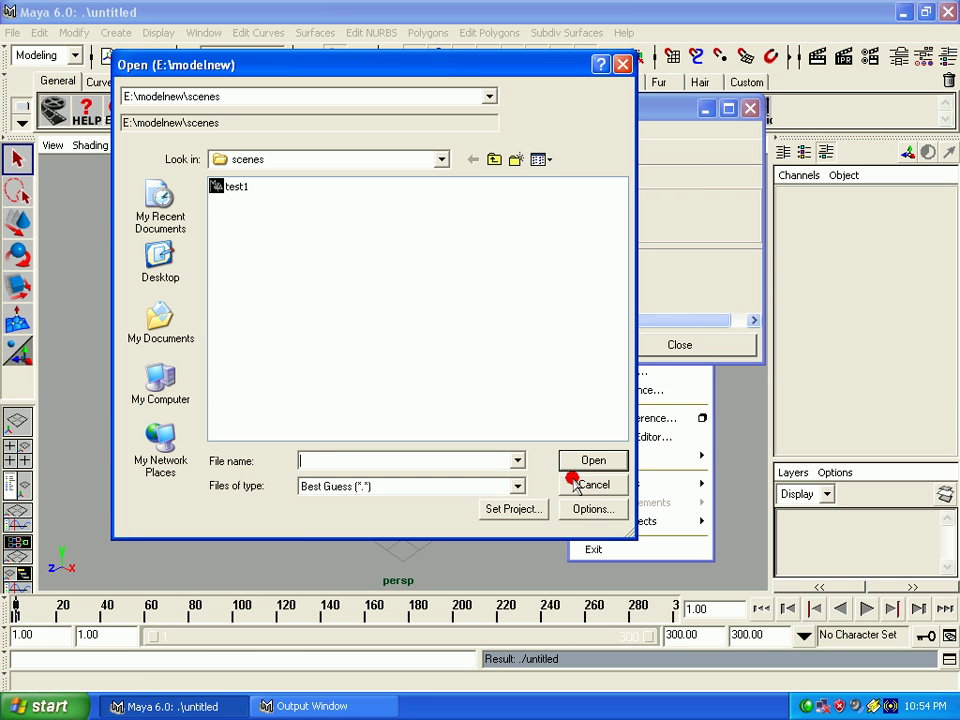
left_click(234, 188)
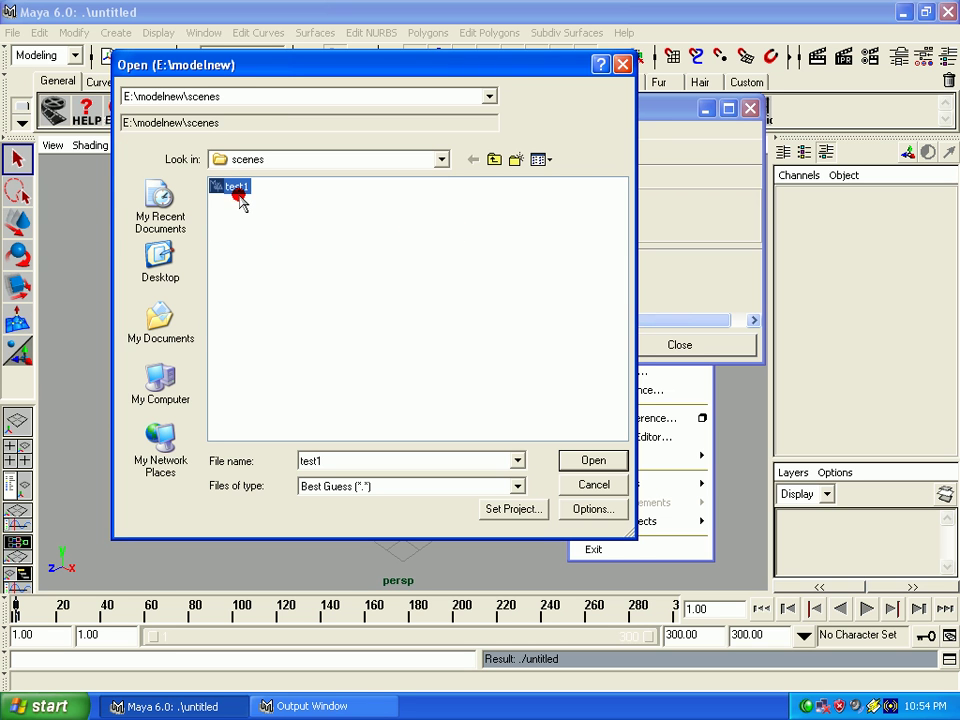
left_click(578, 459)
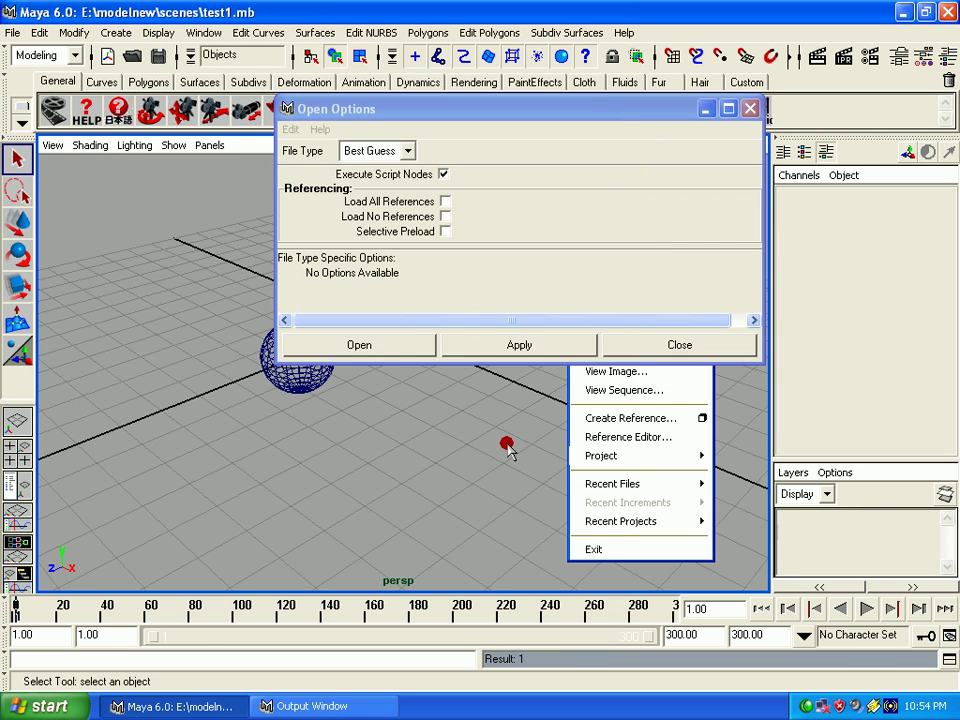
left_click(648, 347)
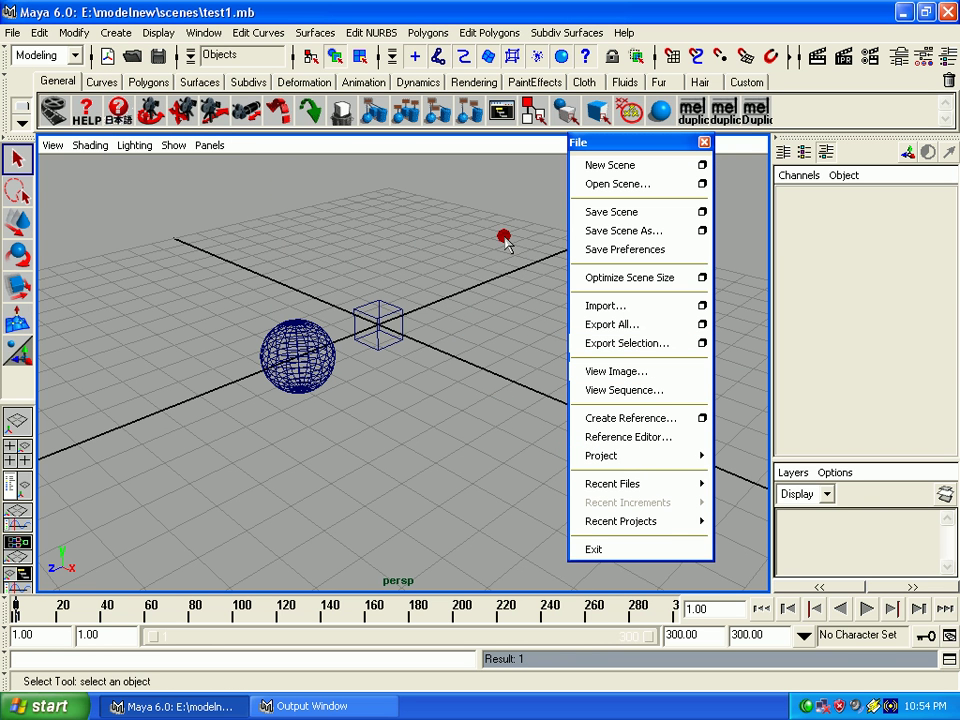
- Save the scene with Incremental Save on and Limit Incremental Saves off
left_click(703, 213)
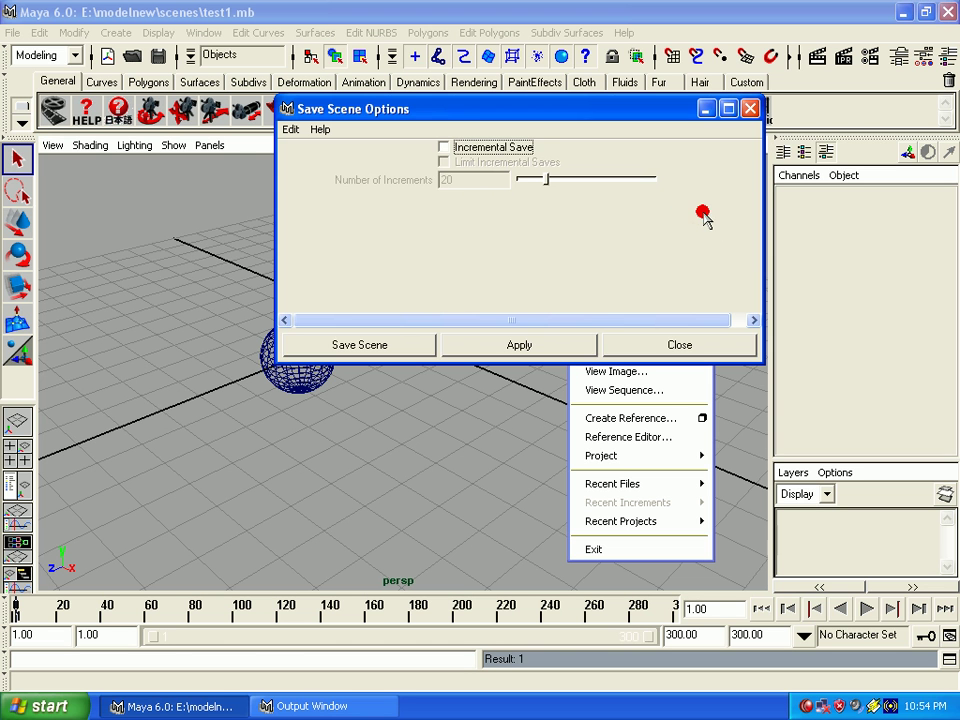
left_click_drag(428, 105, 457, 93)
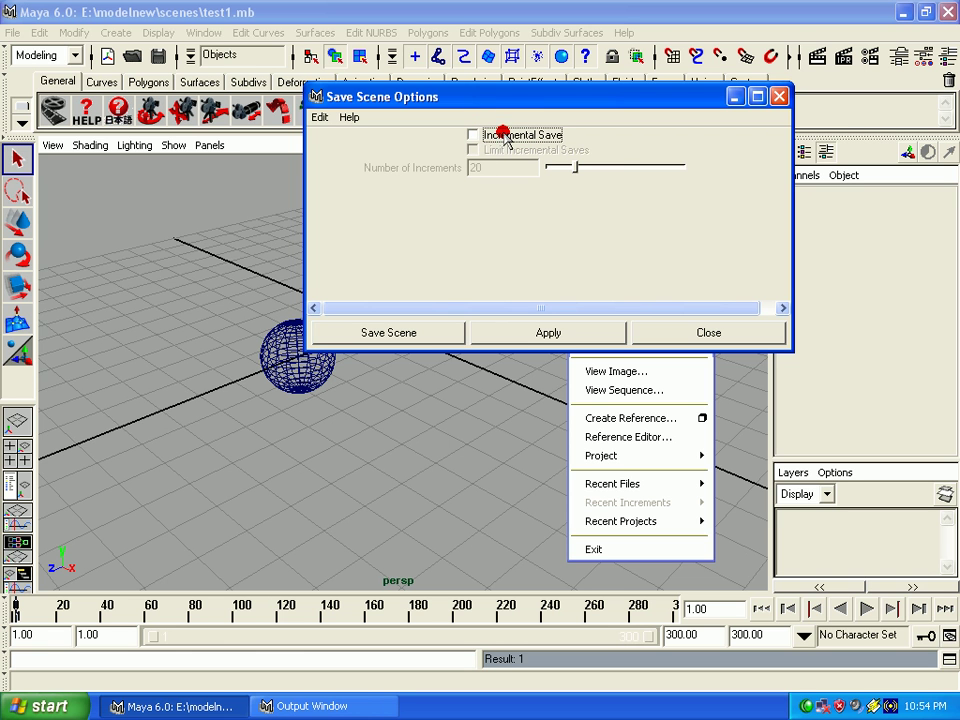
left_click(470, 137)
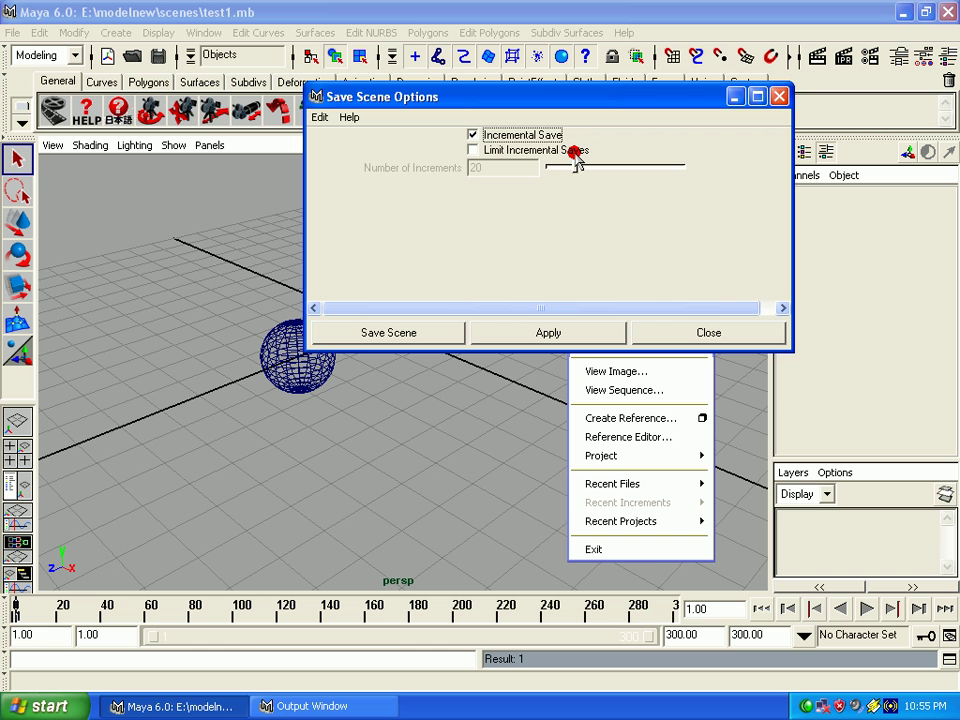
left_click(471, 151)
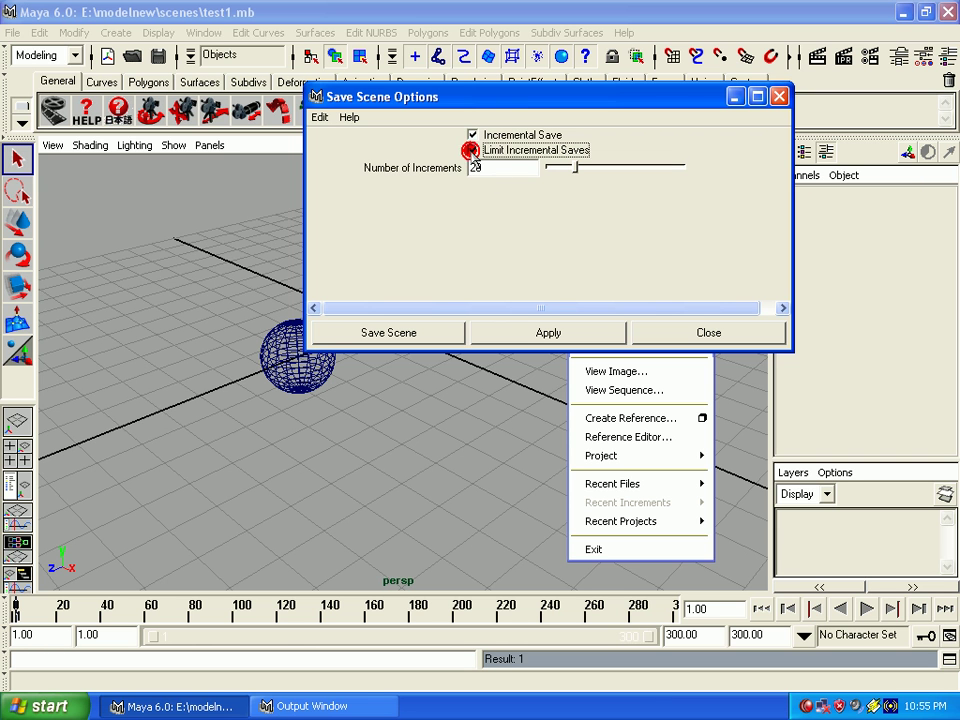
left_click(490, 152)
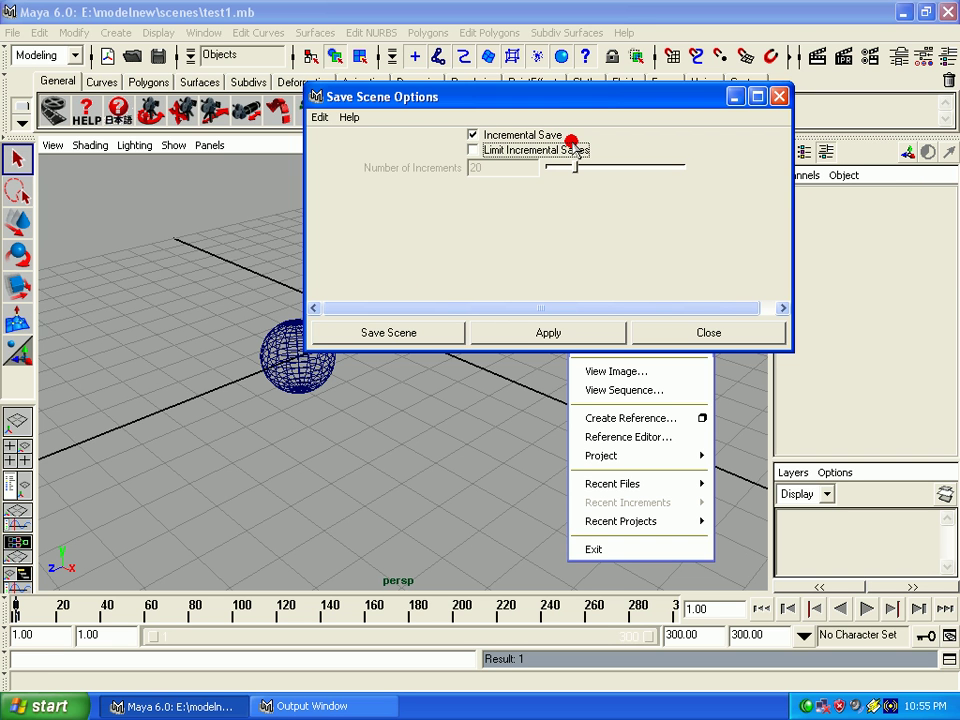
left_click(409, 333)
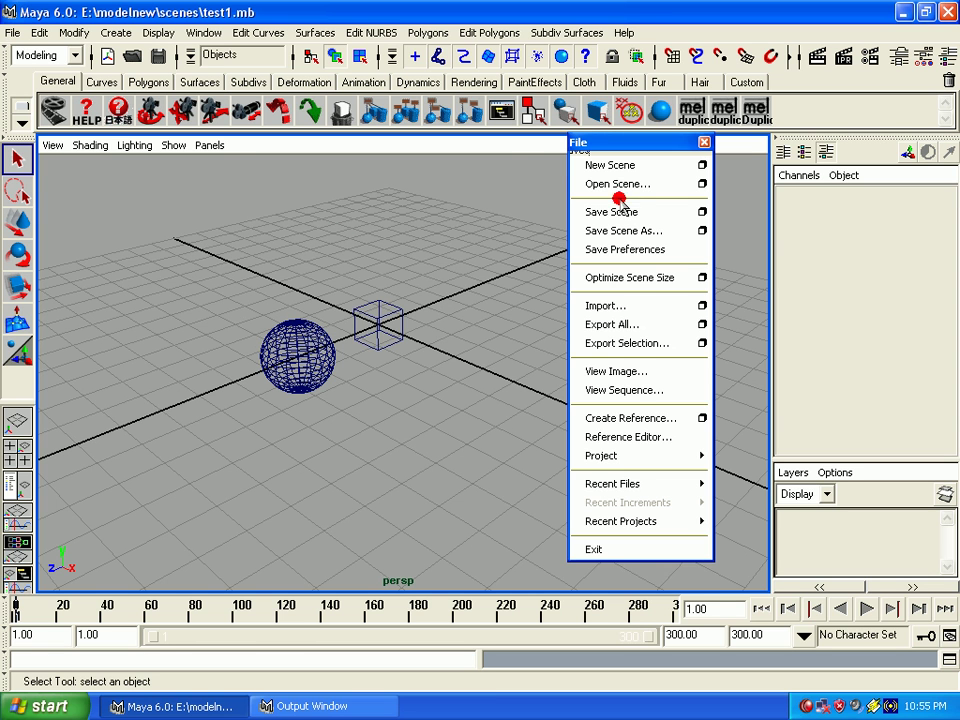
- Browse the scenes folder in the Open dialog, cancel it, and select the sphere
left_click(629, 187)
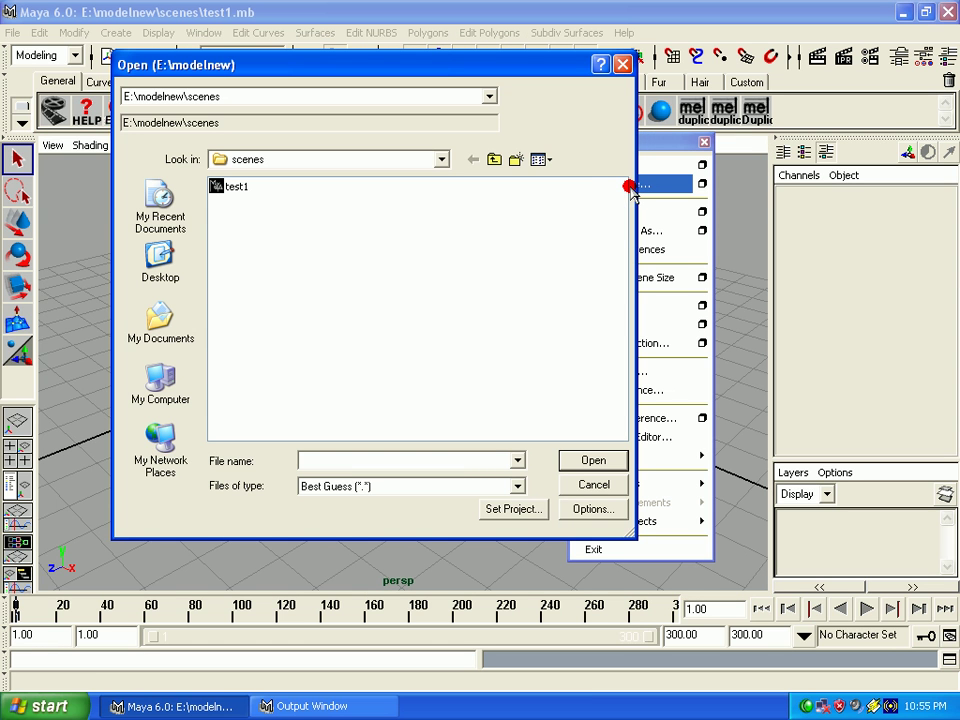
left_click(440, 160)
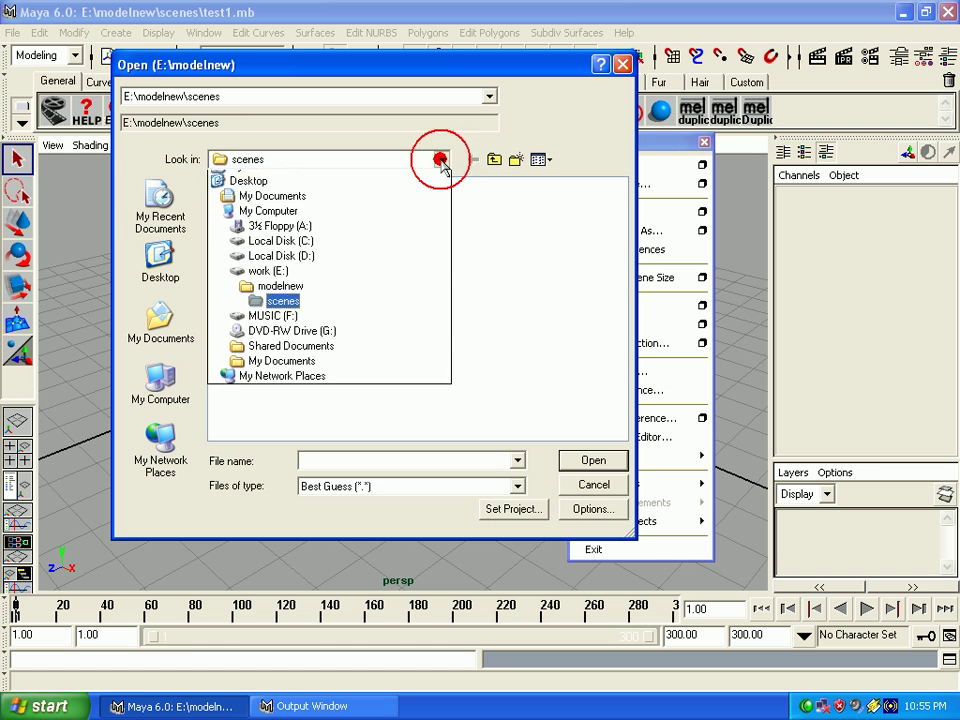
left_click(440, 160)
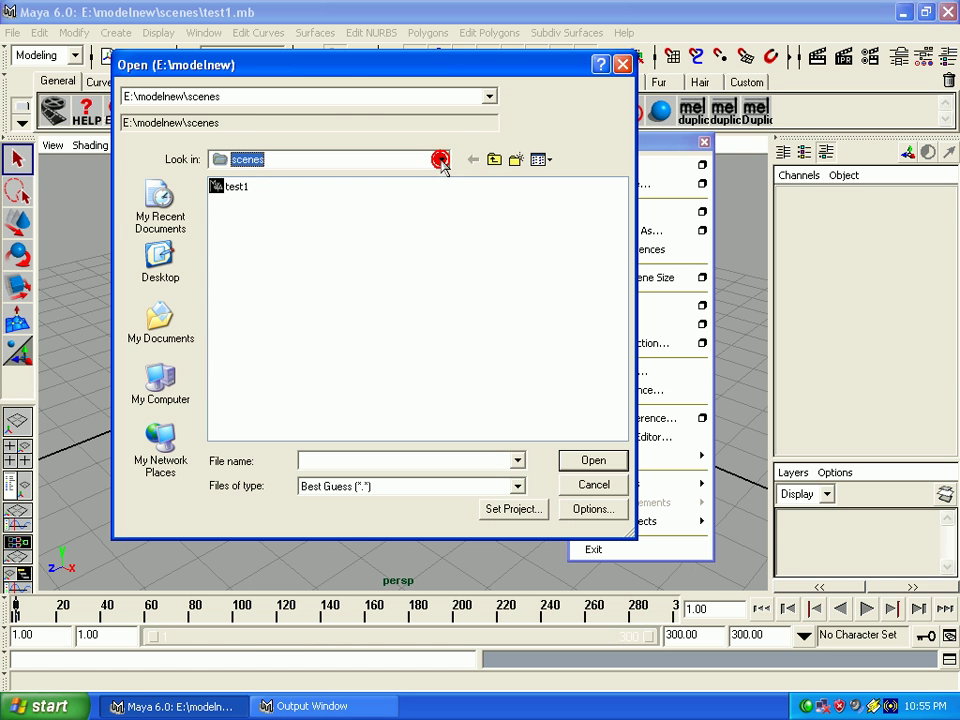
left_click(578, 486)
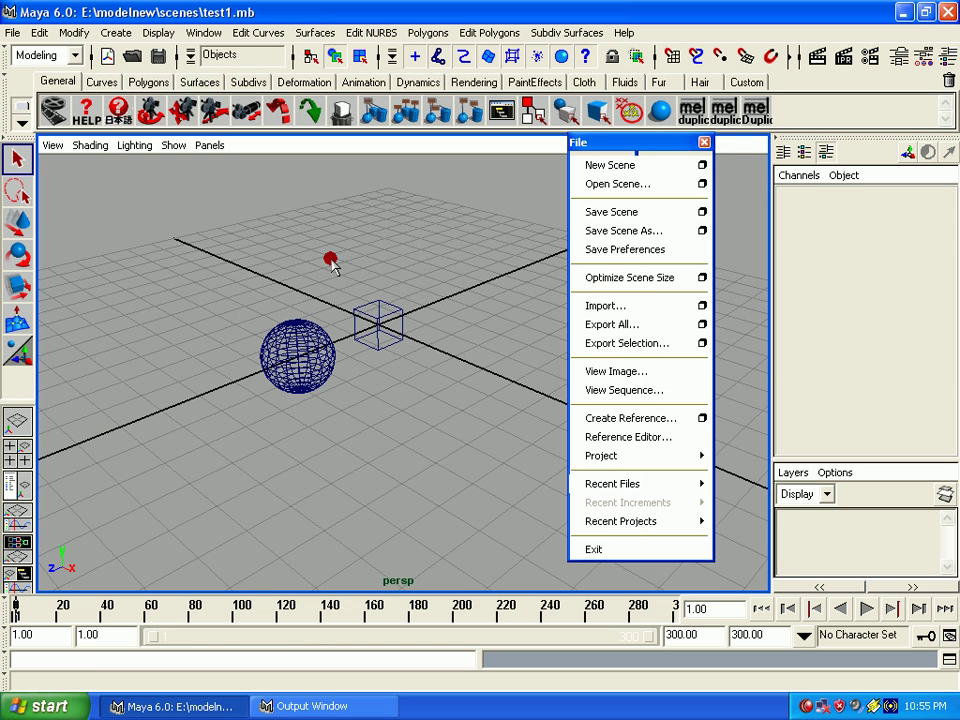
left_click_drag(332, 261, 514, 545)
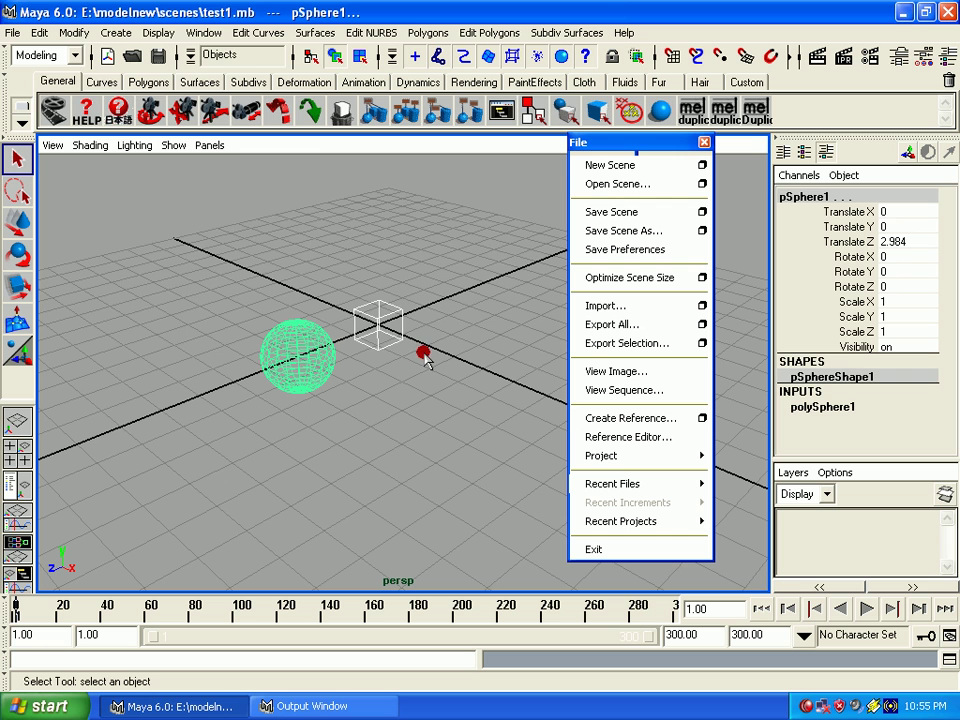
- Create pCube2, move it to Translate X 2.795, and save test1.mb incrementally
left_click(116, 33)
mouse_move(154, 77)
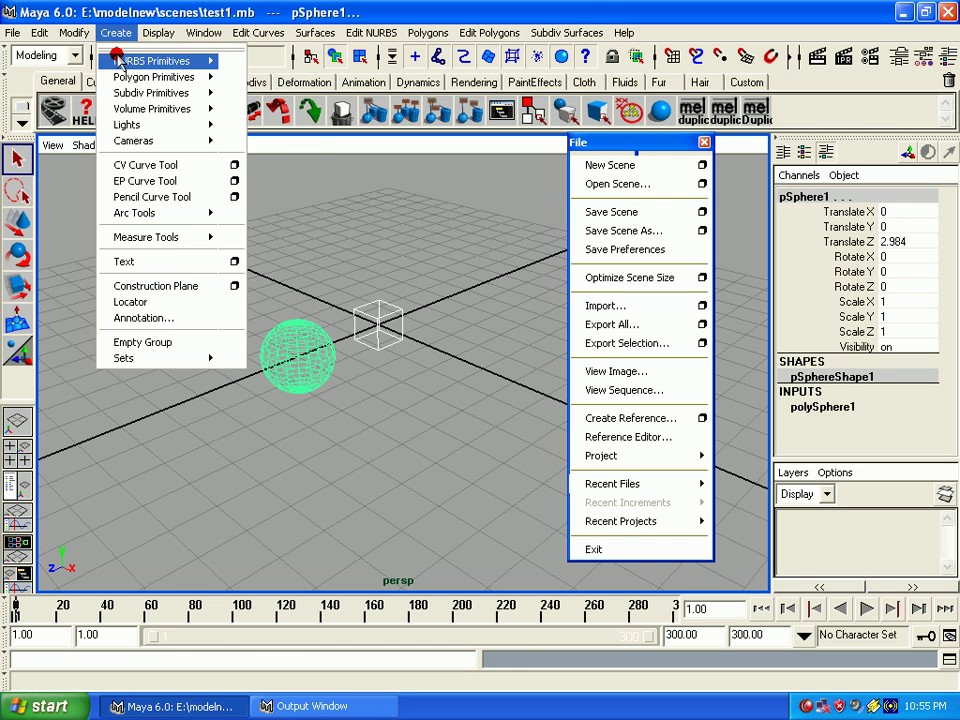
left_click(254, 103)
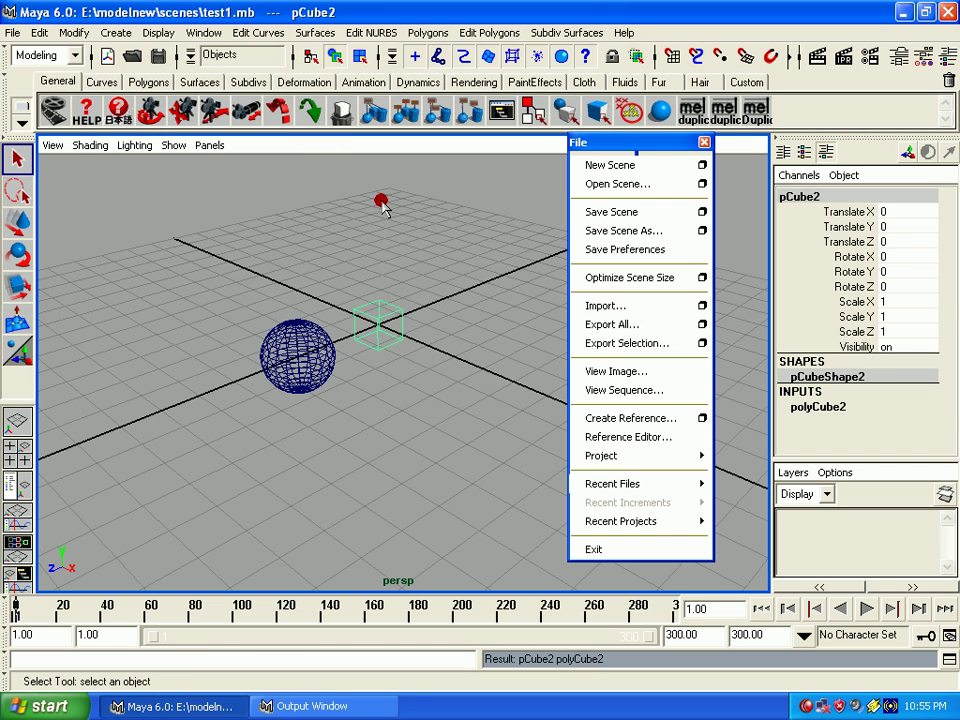
key("w")
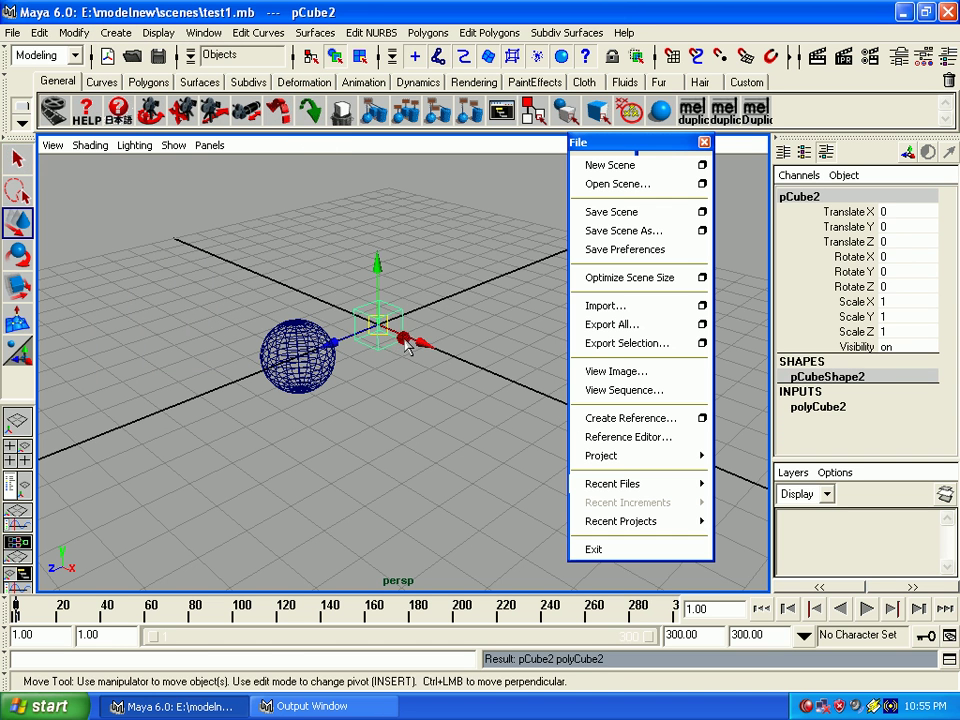
left_click_drag(407, 343, 480, 396)
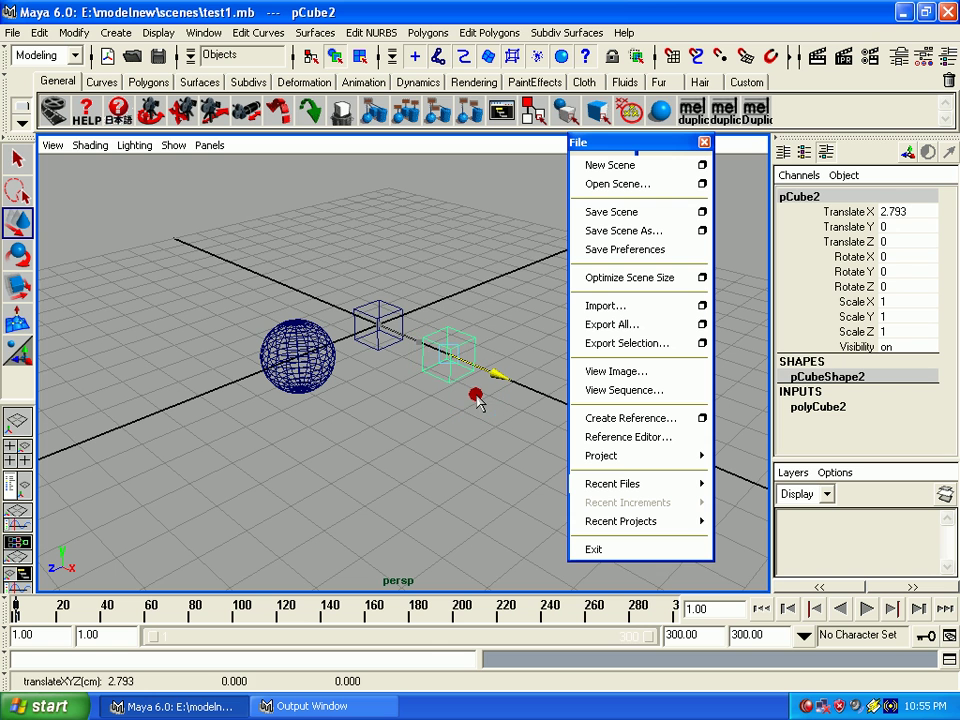
left_click(703, 214)
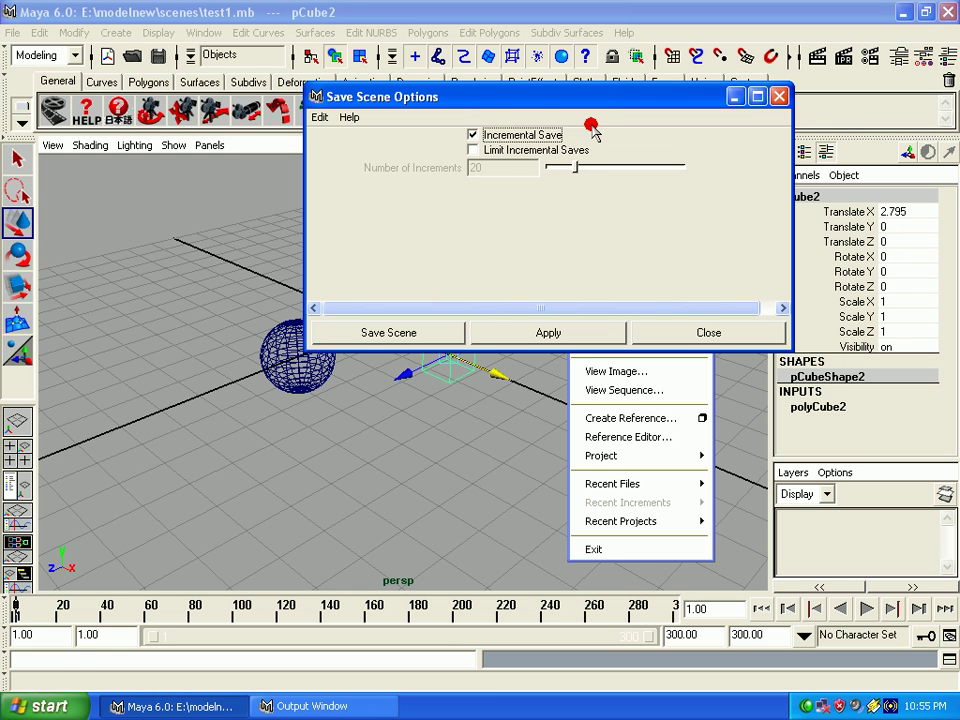
left_click(405, 337)
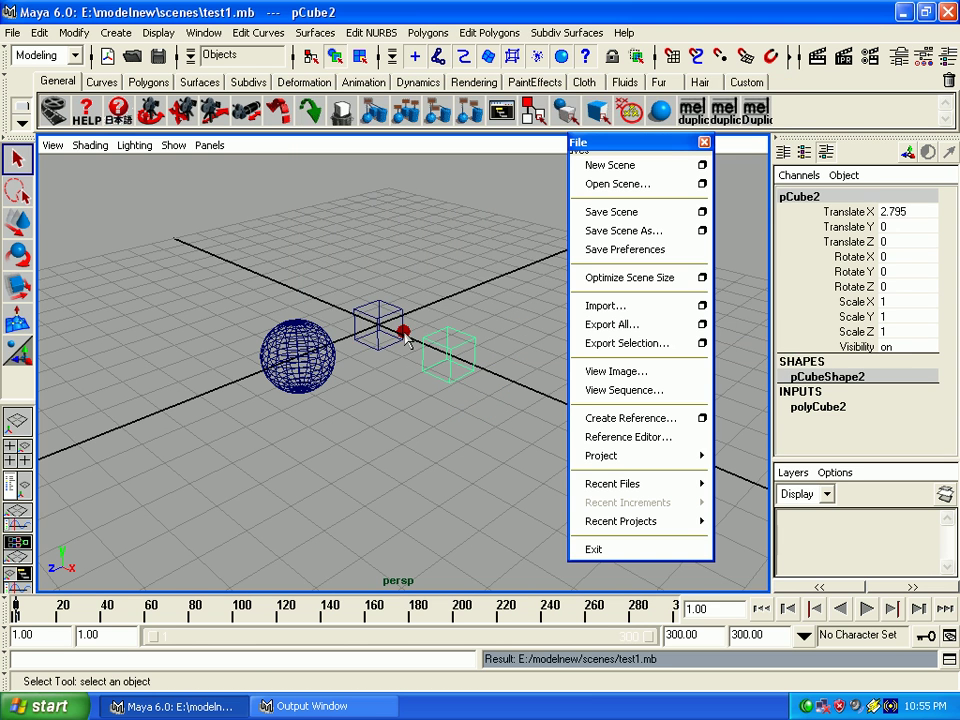
- Find backup test1.0001 in incrementalSave/test1.mb in the Open dialog, then cancel without loading
left_click(360, 261)
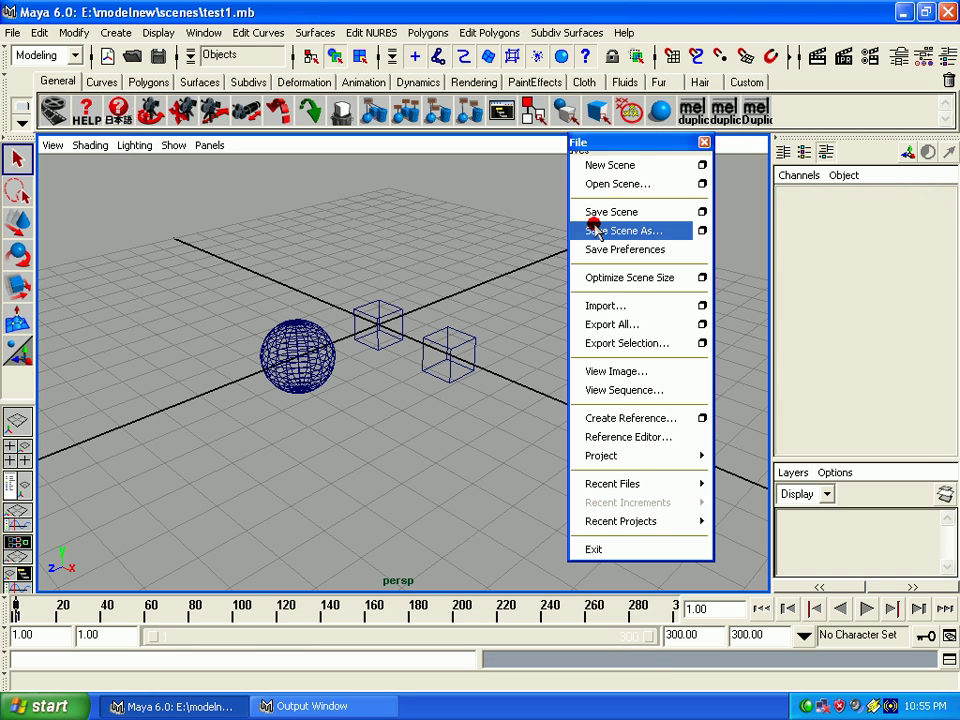
left_click(617, 188)
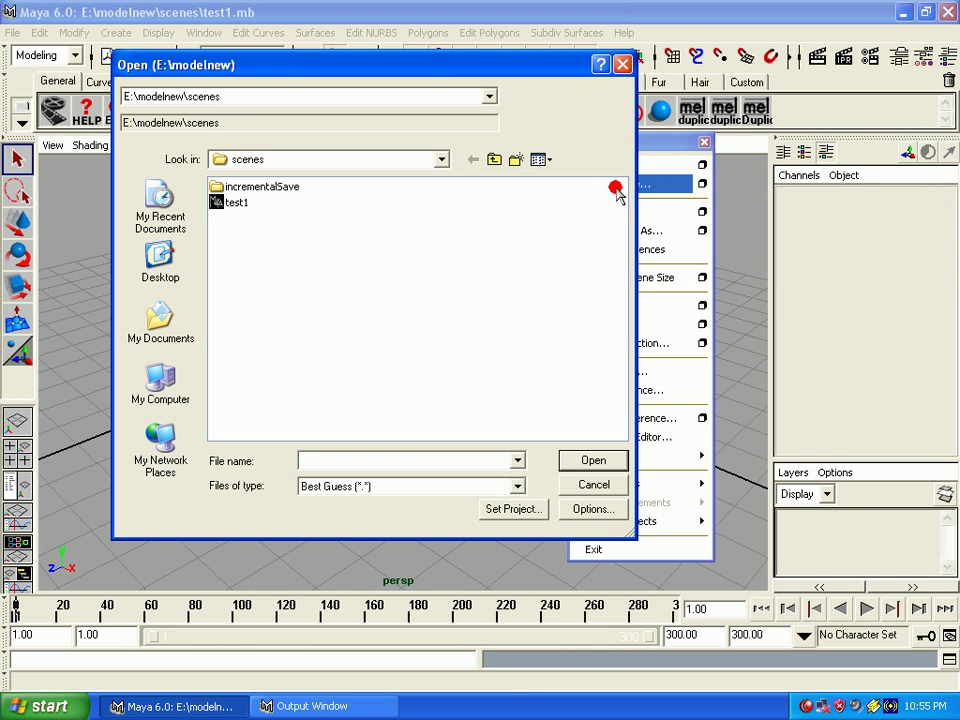
left_click(258, 188)
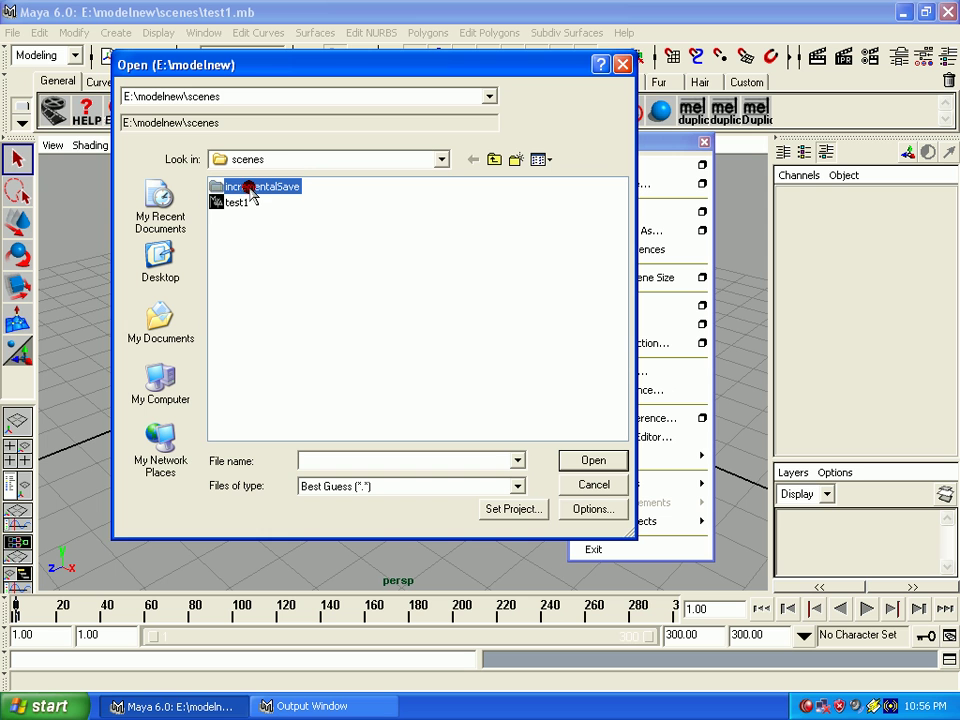
double_click(251, 193)
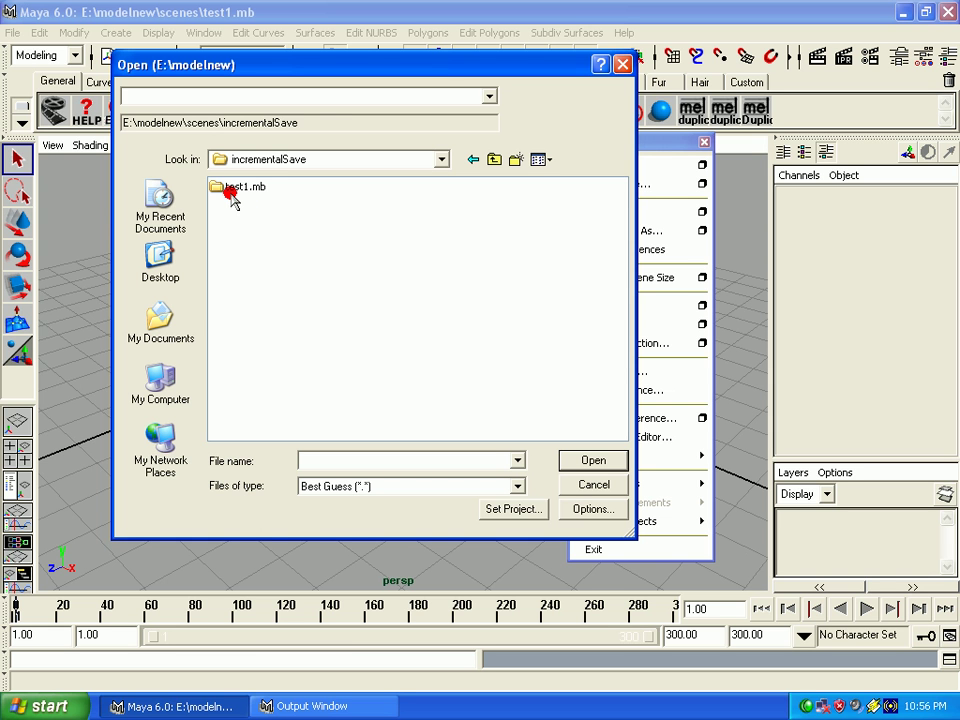
left_click(233, 187)
double_click(233, 187)
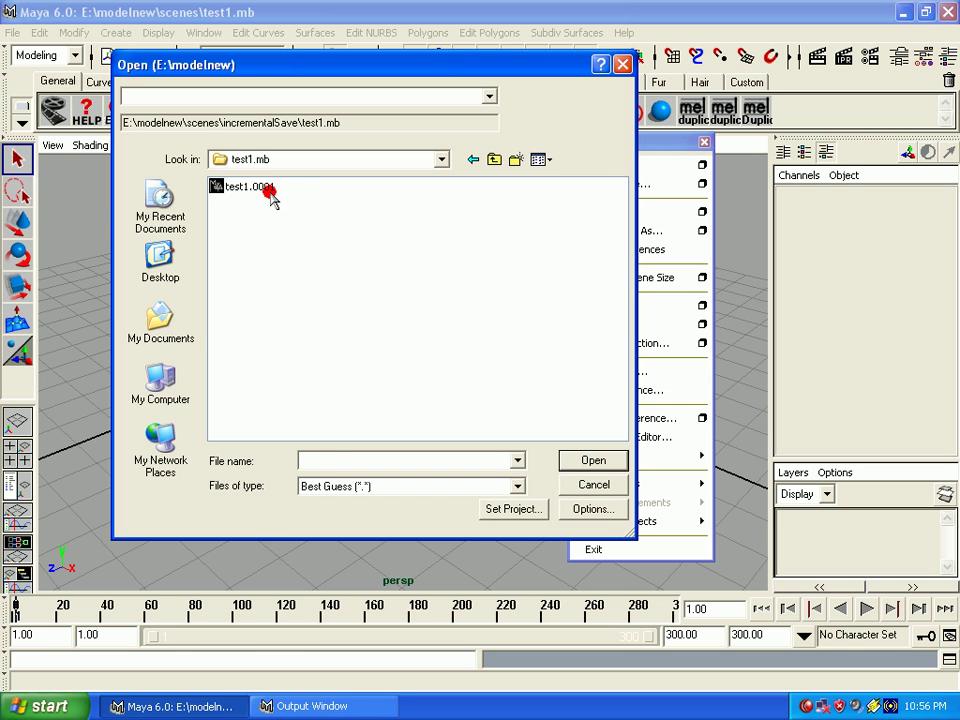
left_click(266, 190)
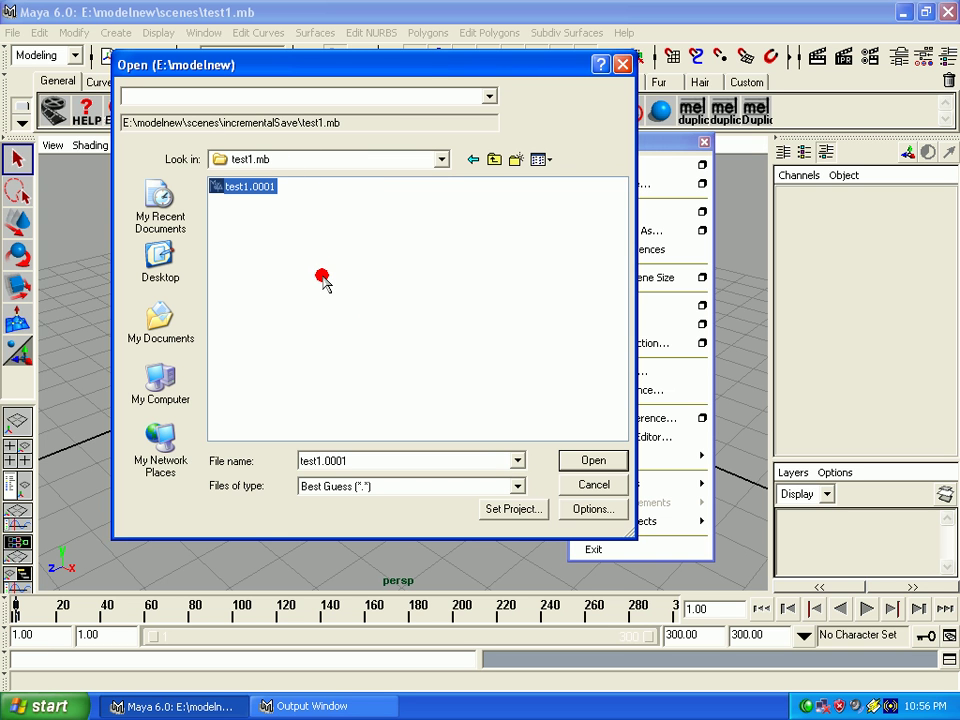
left_click(576, 486)
- Move the sphere left along X and the first cube along Z, then save test1.mb
left_click(291, 325)
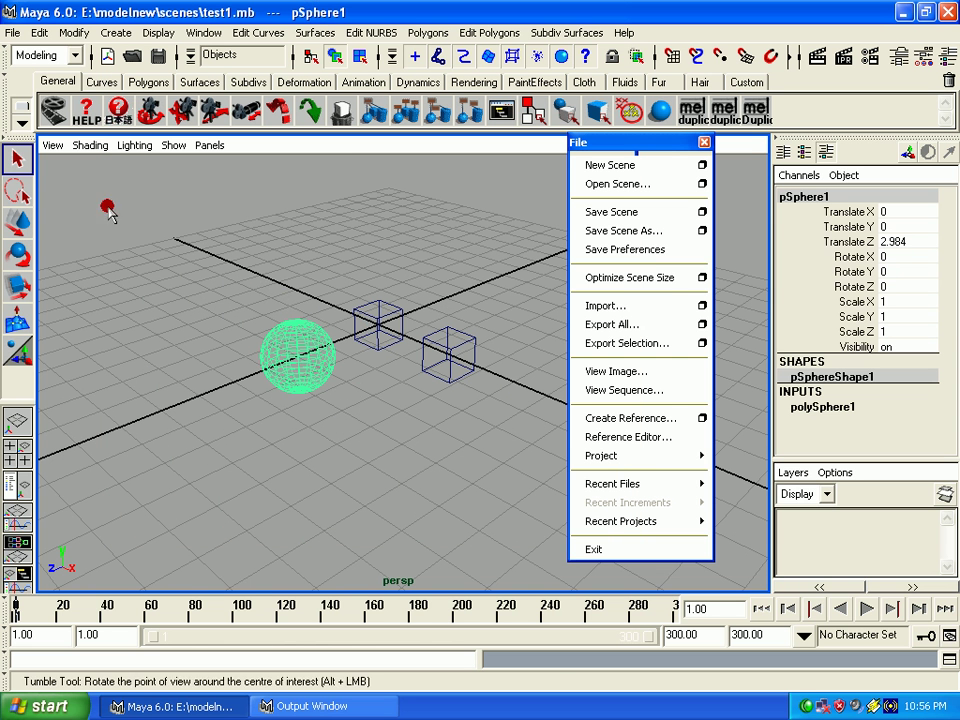
key("w")
left_click_drag(332, 381, 251, 311)
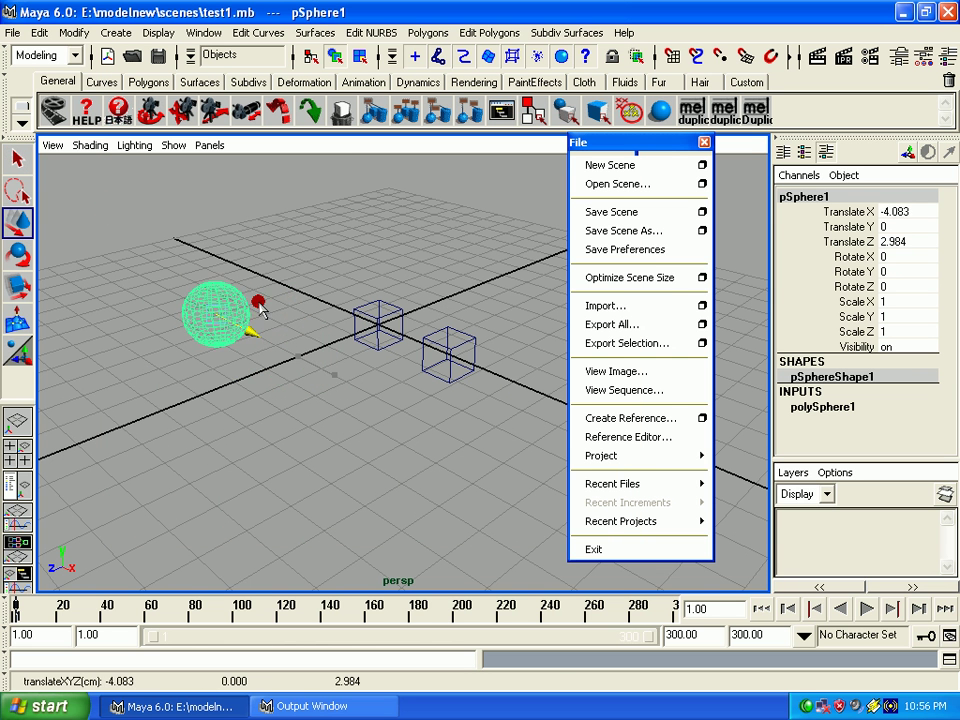
left_click(404, 316)
left_click_drag(350, 345, 223, 422)
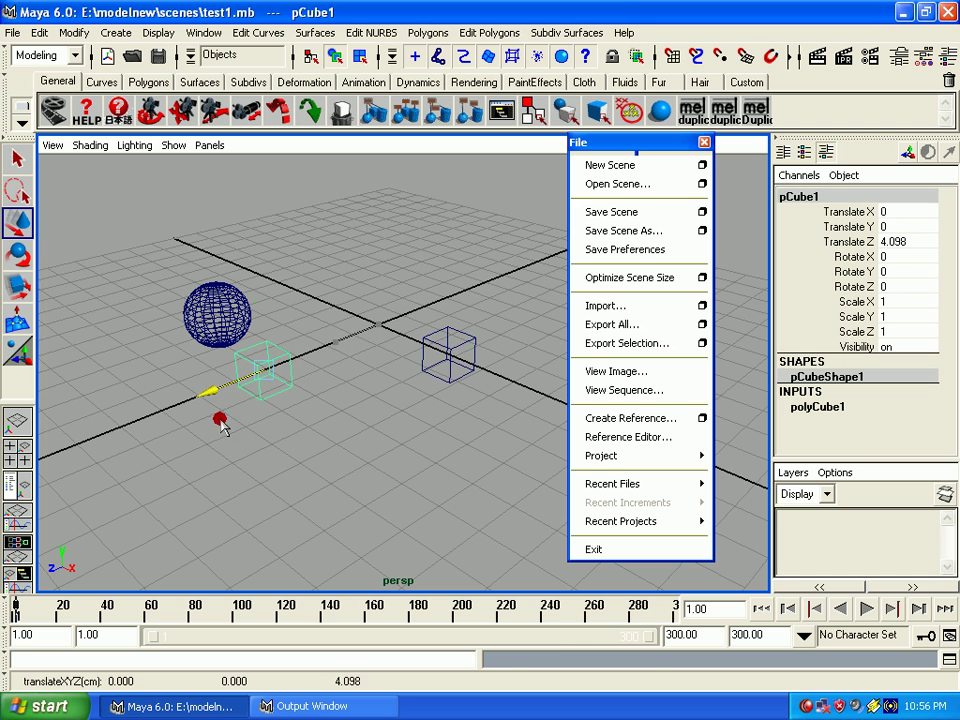
left_click(611, 212)
key("q")
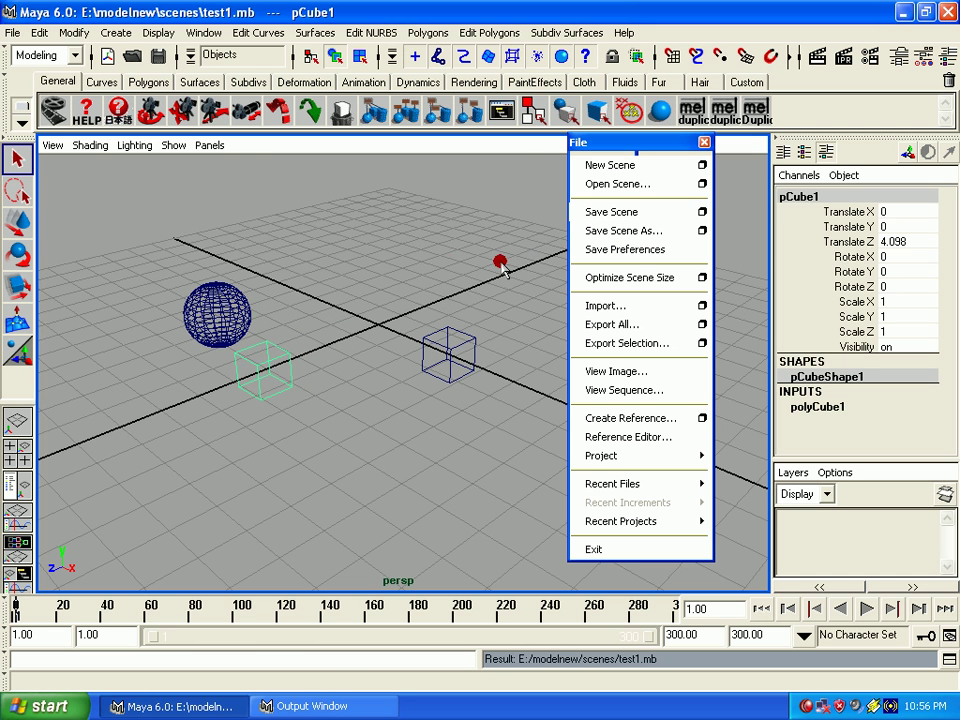
- Browse the Open dialog into incrementalSave/test1.mb to find backups test1.0001 and test1.0002
left_click(619, 184)
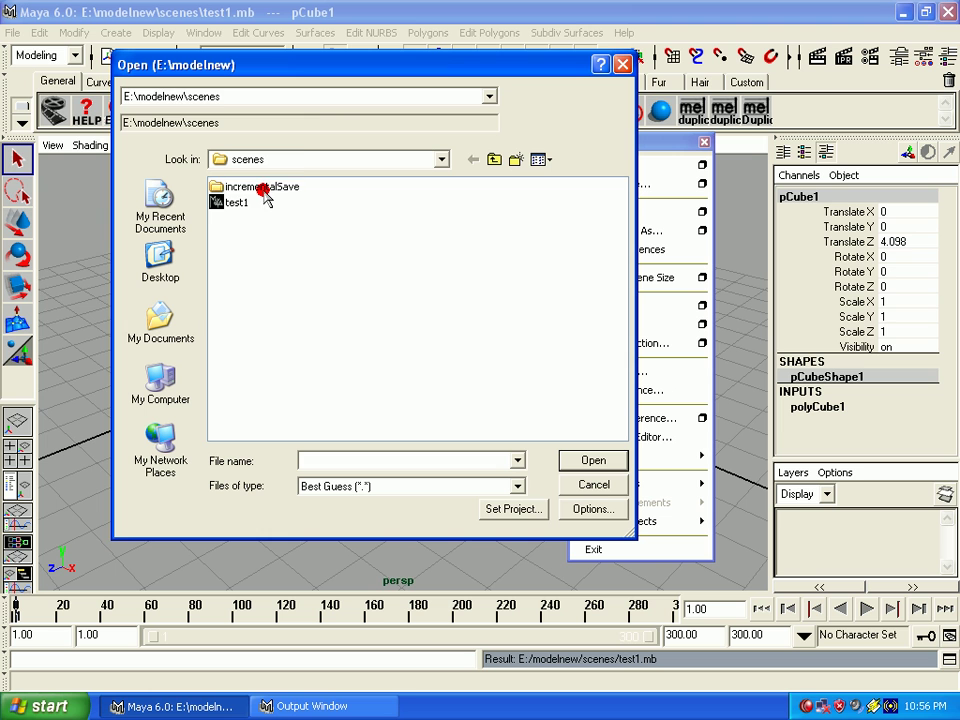
double_click(262, 189)
double_click(263, 189)
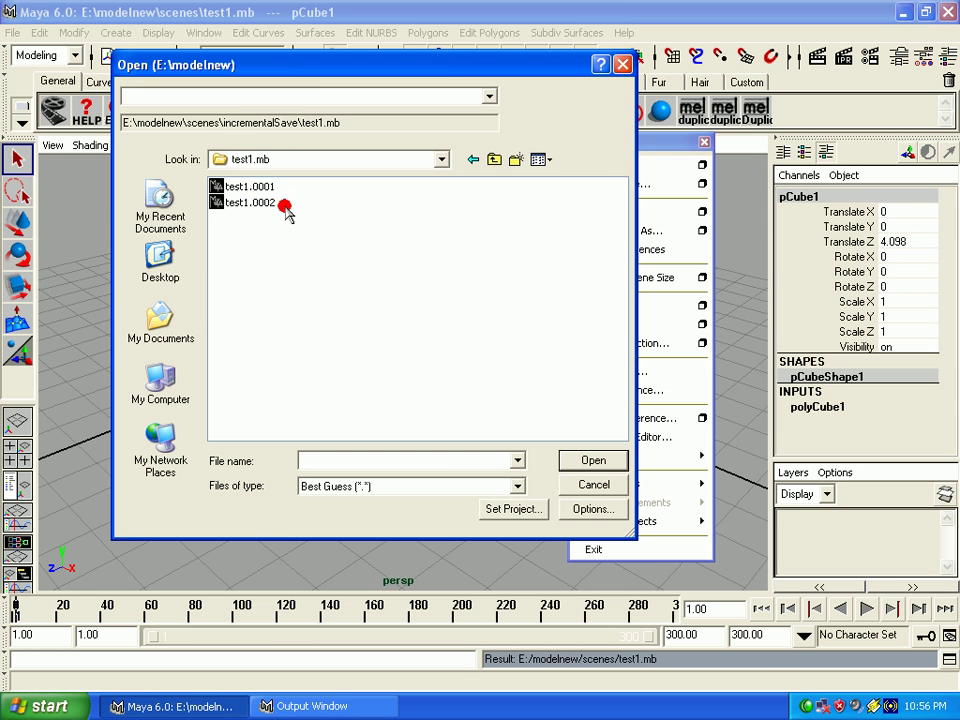
left_click(491, 164)
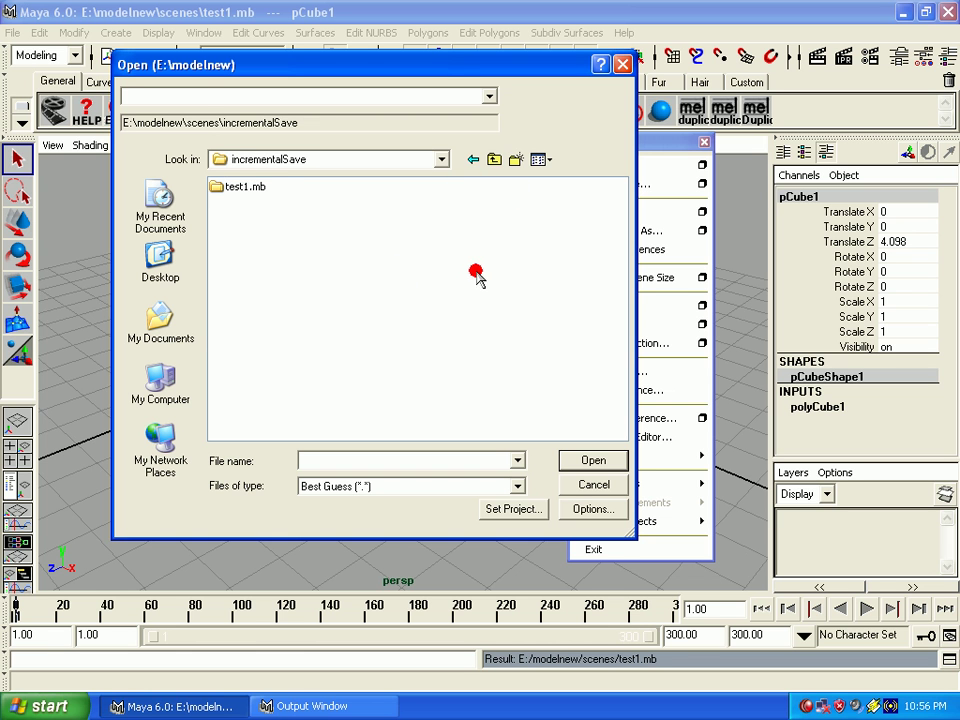
left_click(496, 163)
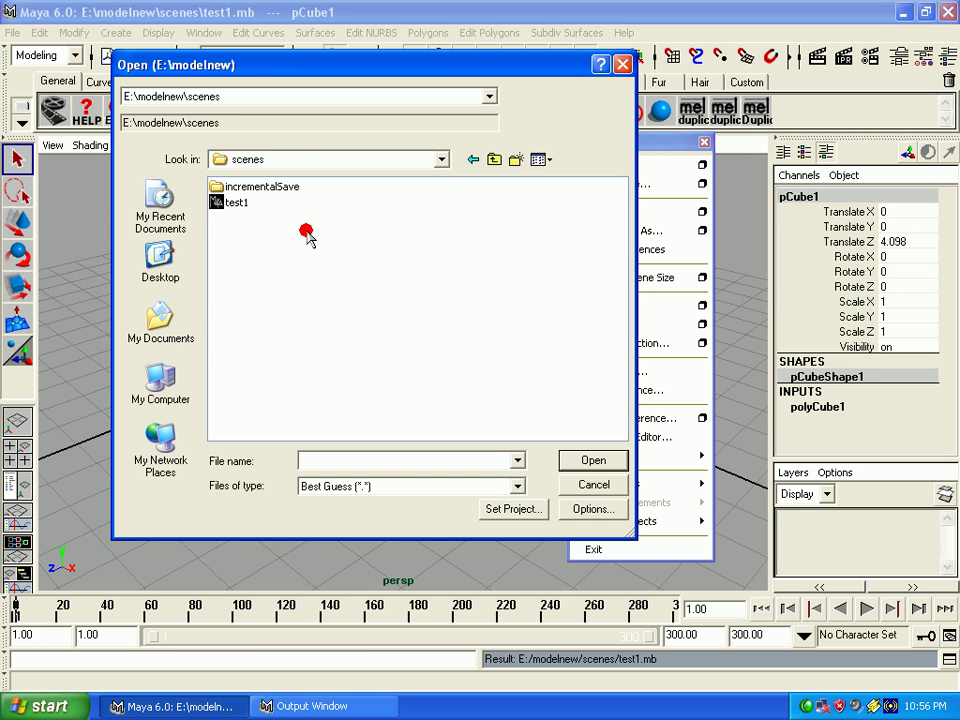
double_click(262, 188)
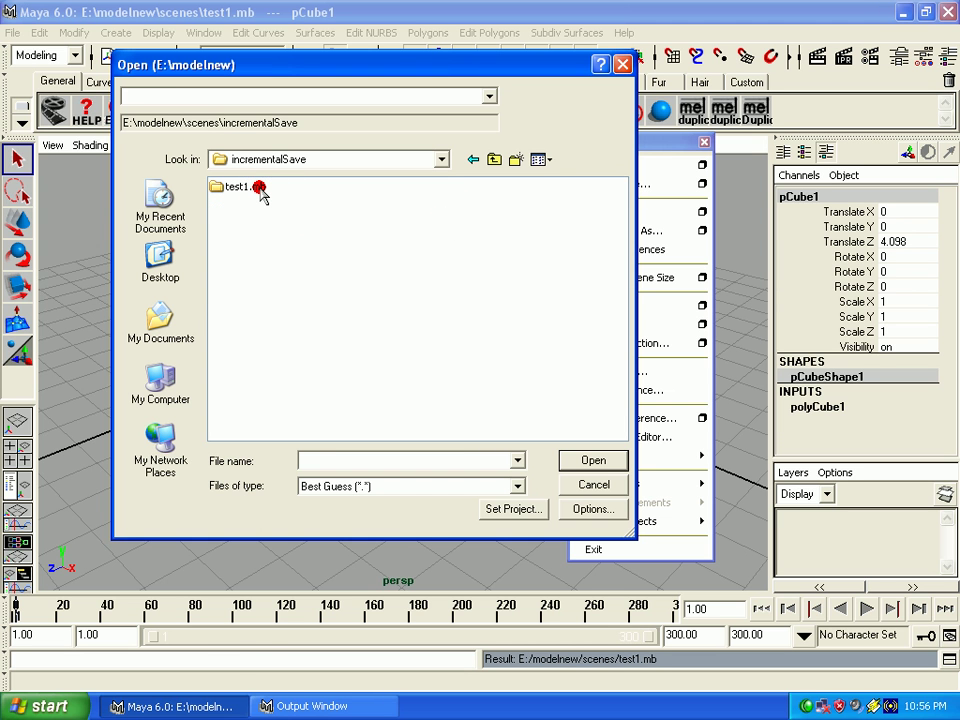
double_click(258, 188)
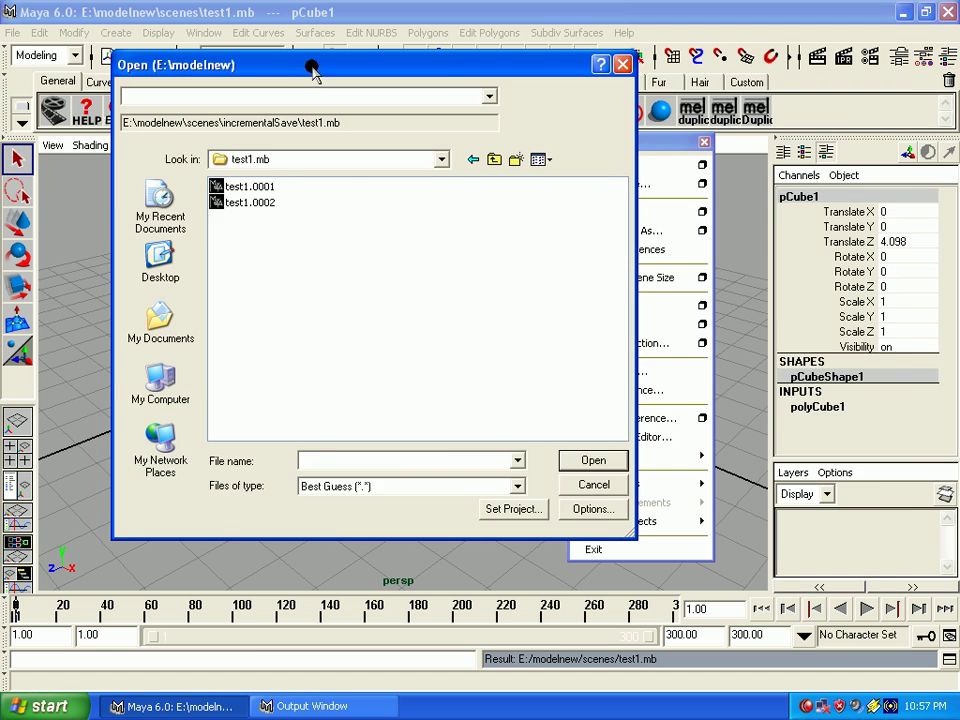
left_click_drag(312, 64, 613, 44)
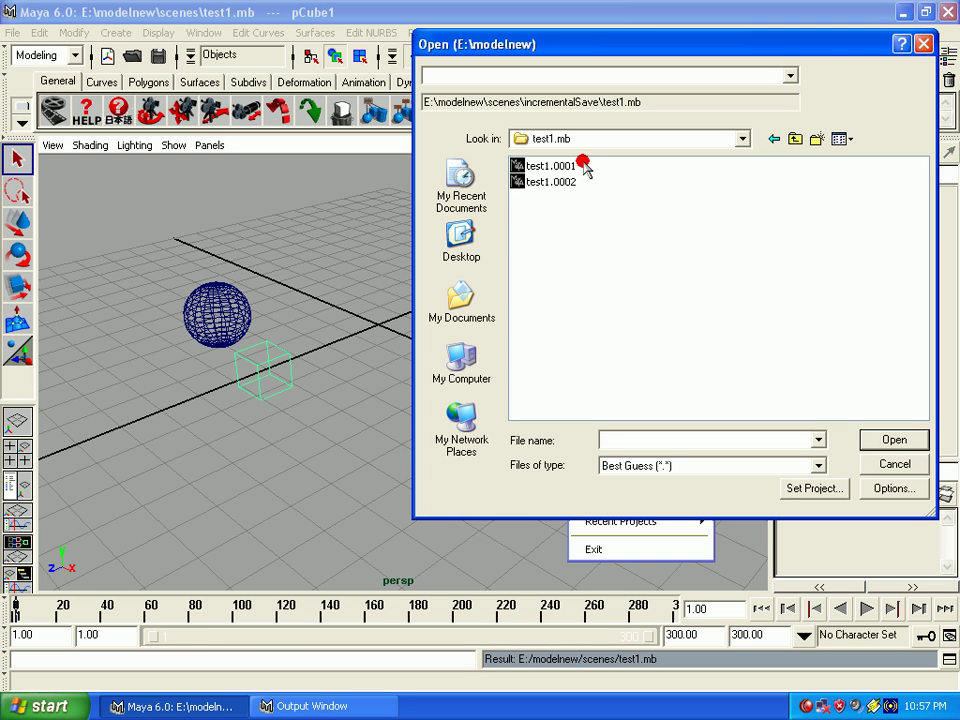
- Open the backup test1.0001 and check its sphere
left_click(570, 166)
left_click(887, 444)
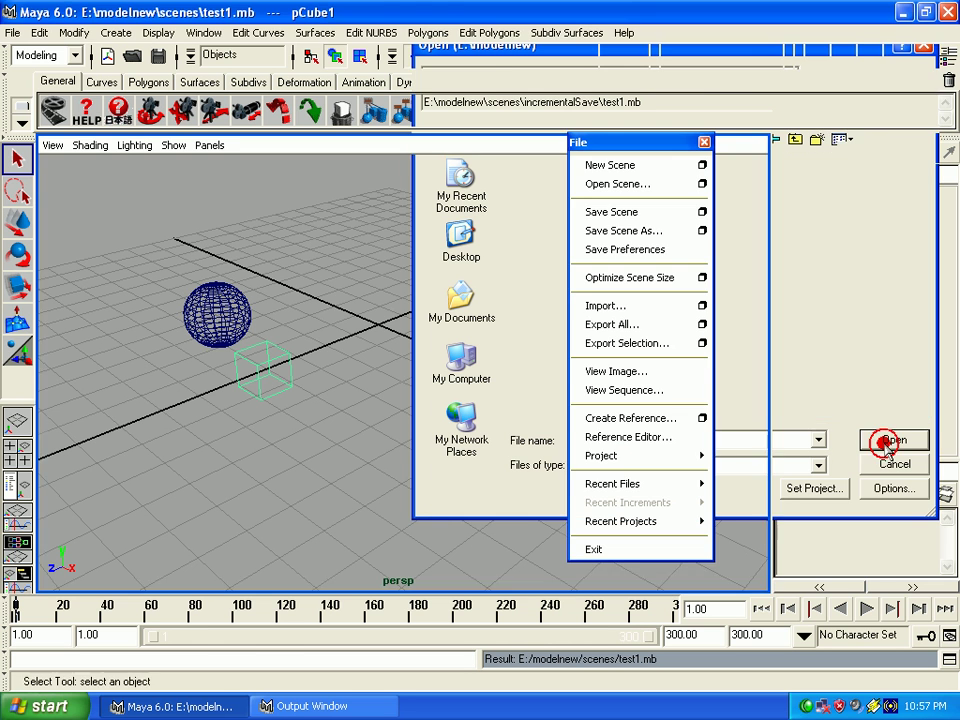
left_click_drag(231, 231, 506, 469)
left_click(495, 458)
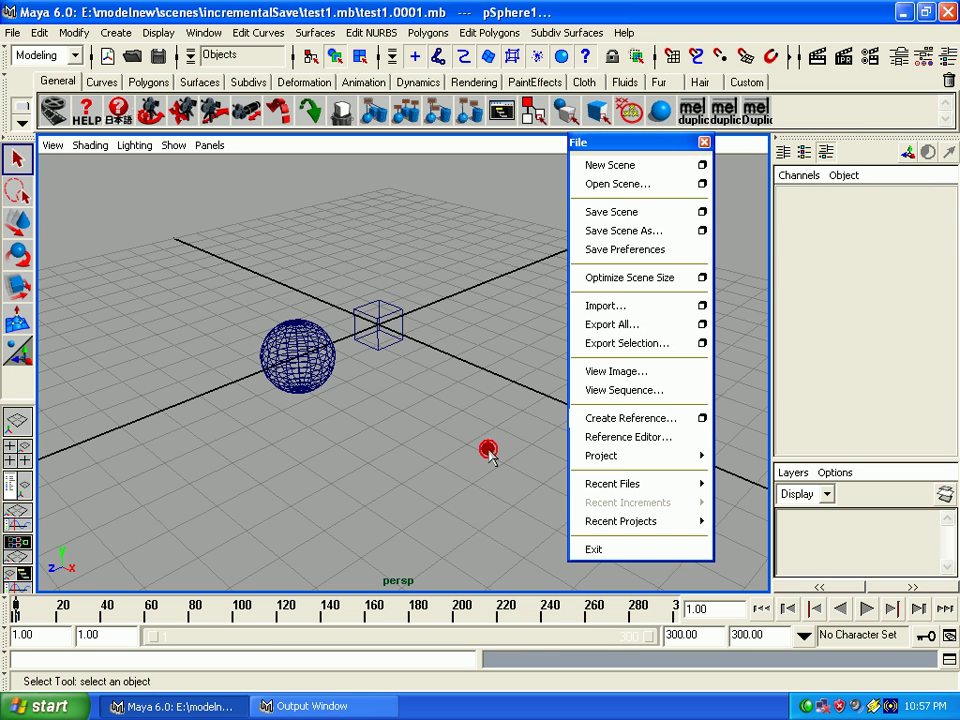
- Open the later backup test1.0002 and select the sphere and both cubes
left_click(600, 184)
left_click(556, 183)
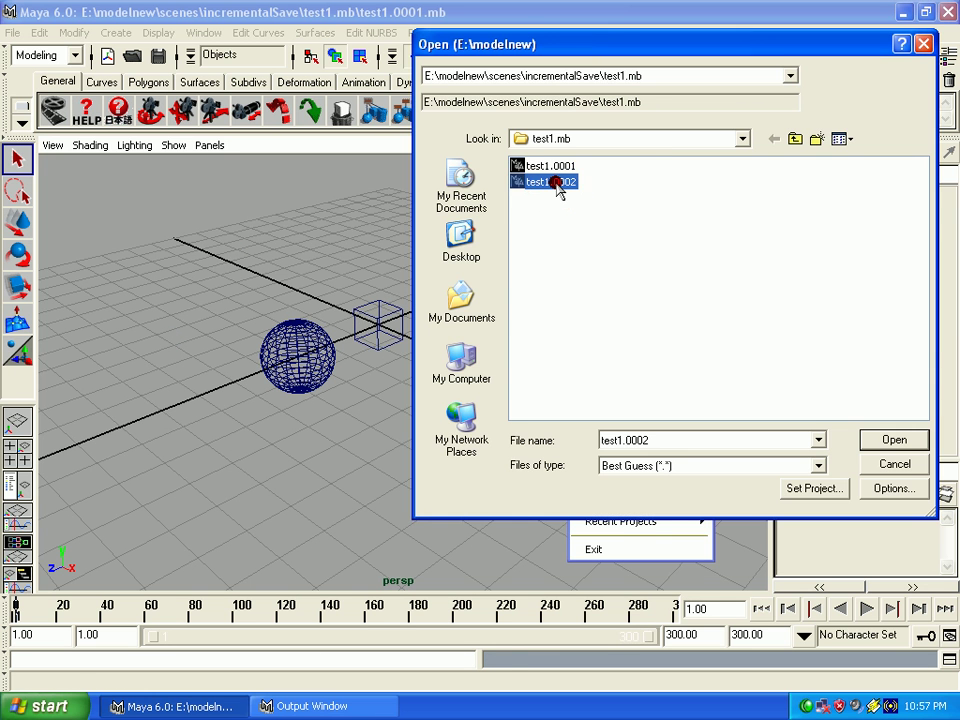
double_click(556, 183)
left_click_drag(251, 230, 549, 497)
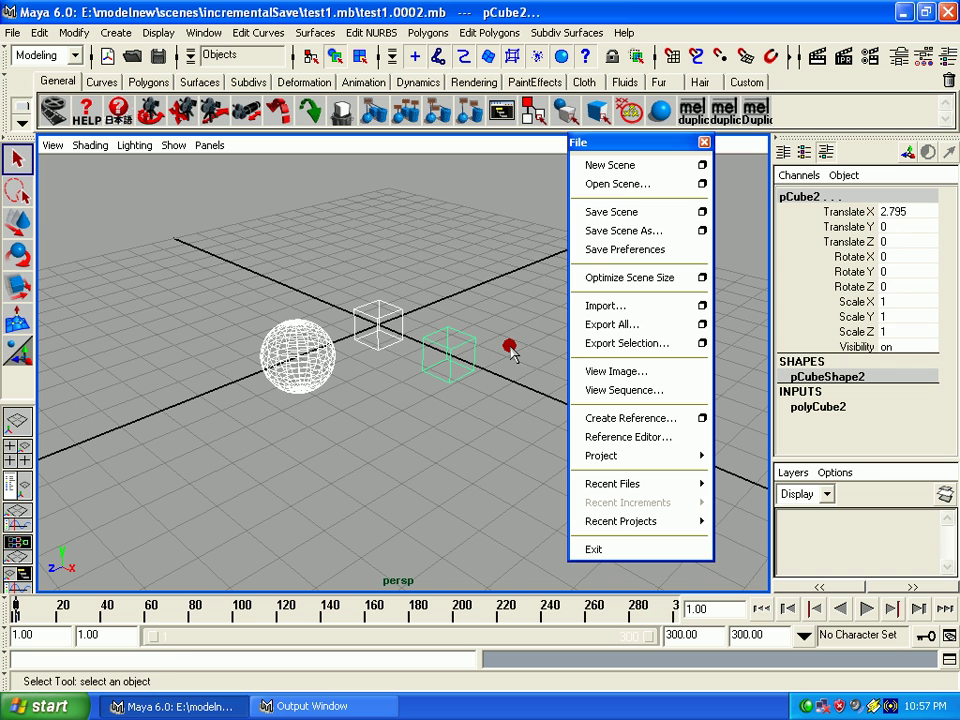
- Turn off Incremental Save in the Save Scene options, reset them to defaults, and apply
left_click(703, 211)
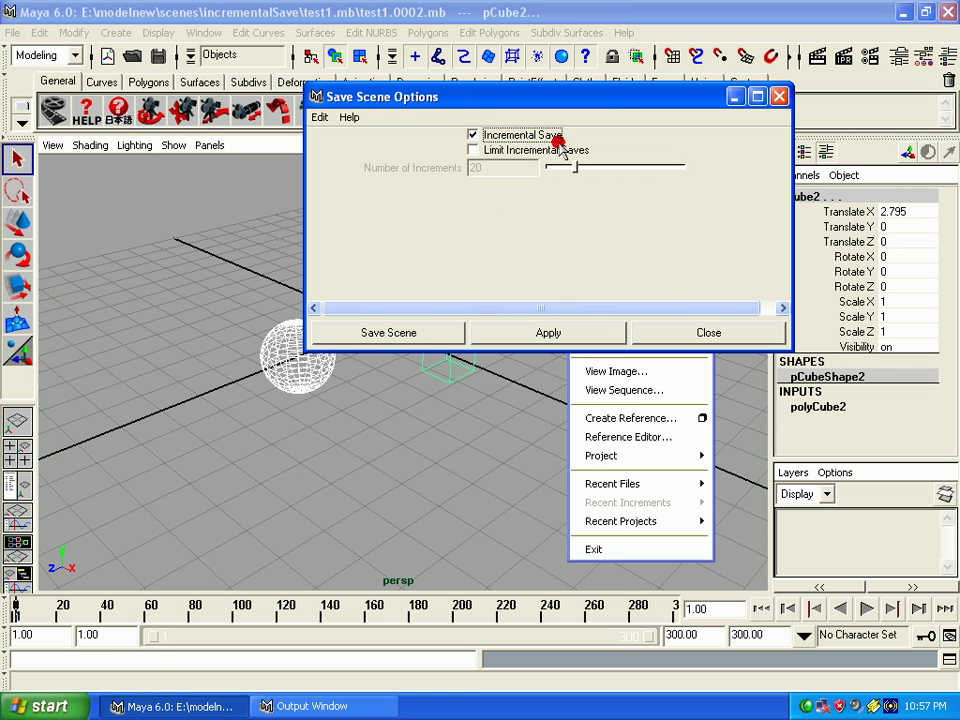
left_click(476, 150)
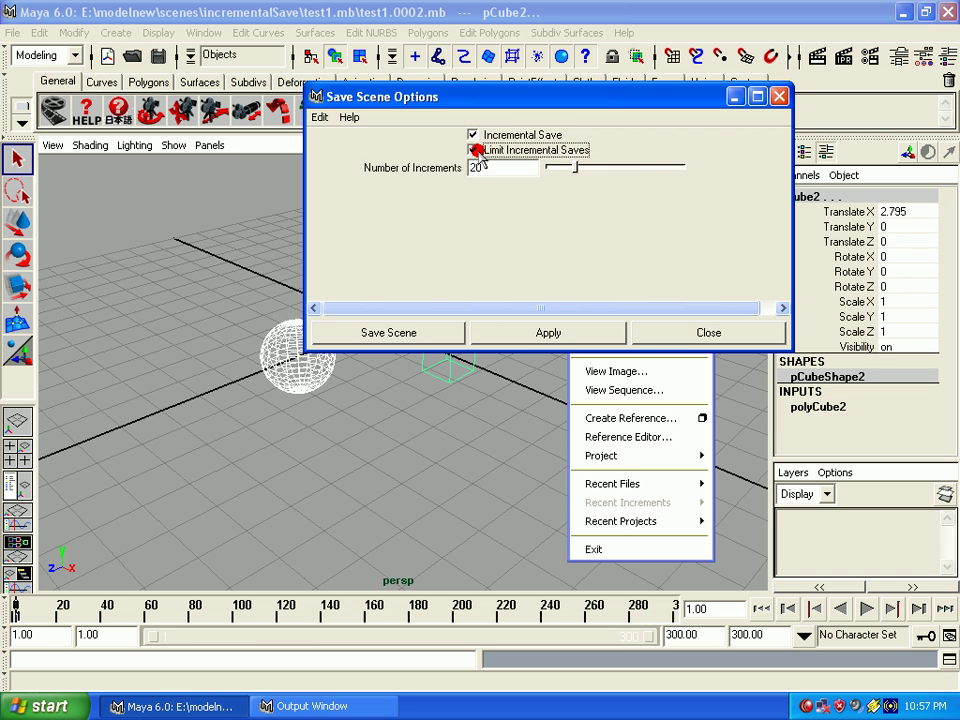
left_click_drag(538, 168, 470, 168)
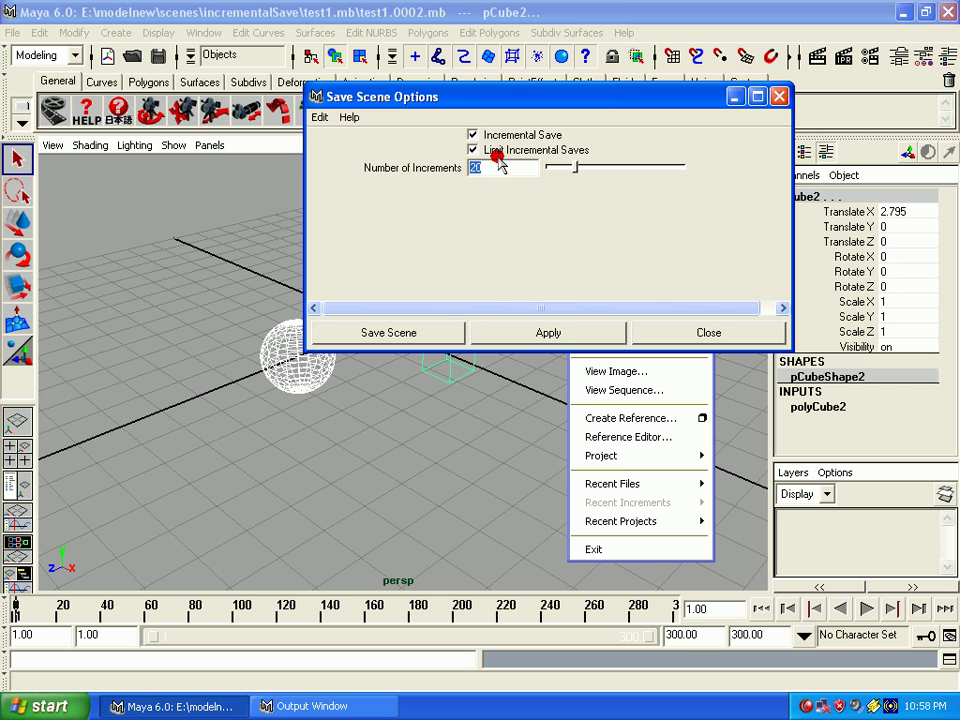
left_click(474, 134)
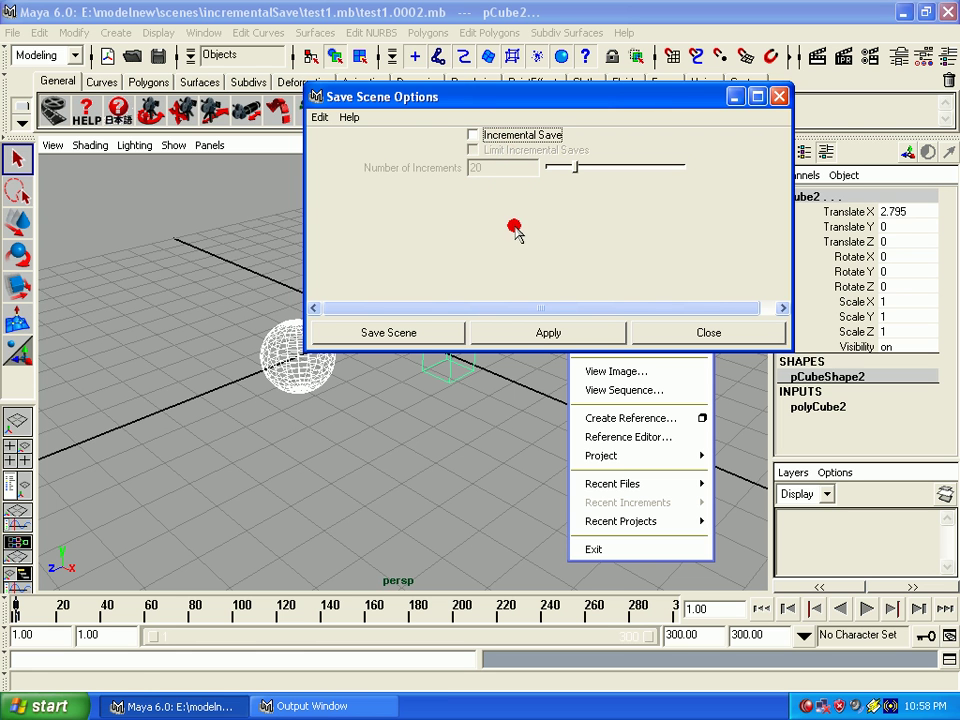
left_click(319, 117)
left_click(321, 150)
left_click(564, 332)
- Close the save settings, restore the selection of all three objects, and check the Open Scene options
left_click(712, 336)
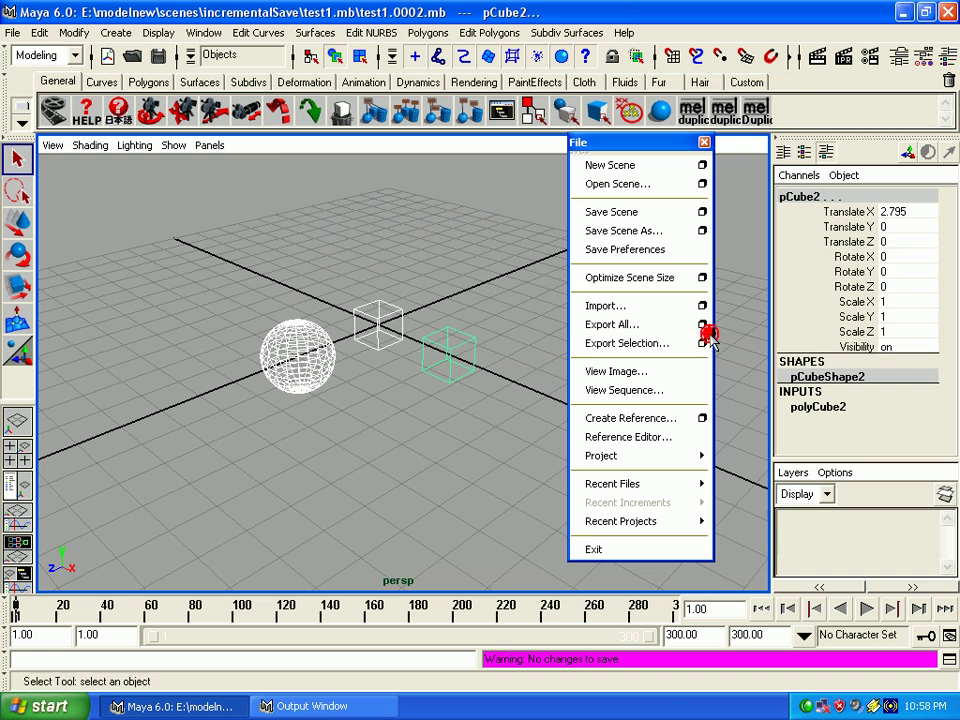
left_click(540, 561)
key("ctrl+z")
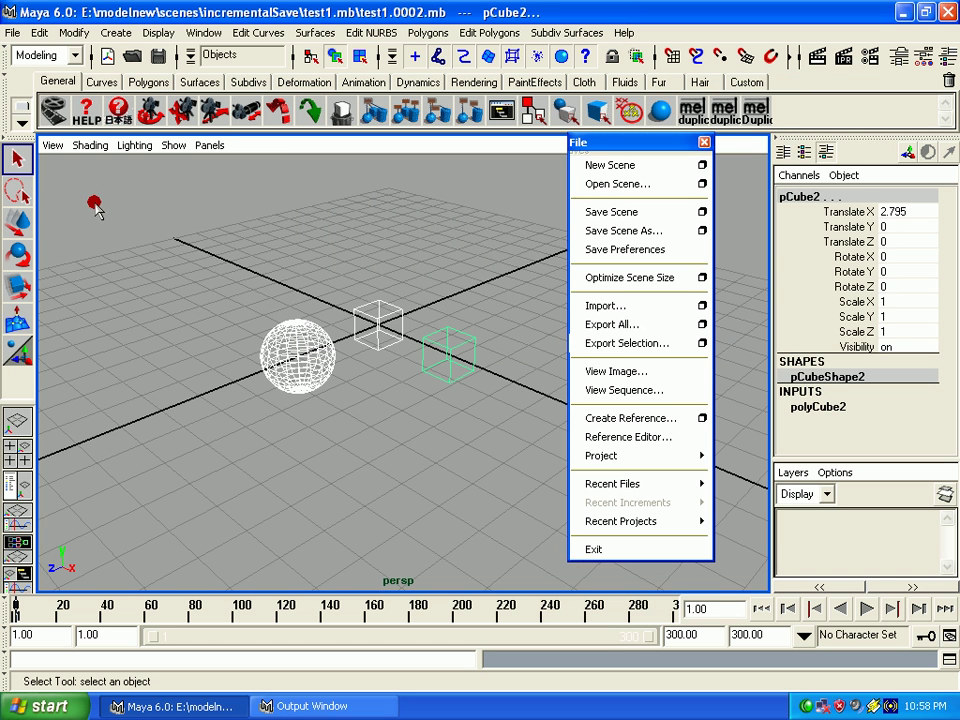
left_click(703, 185)
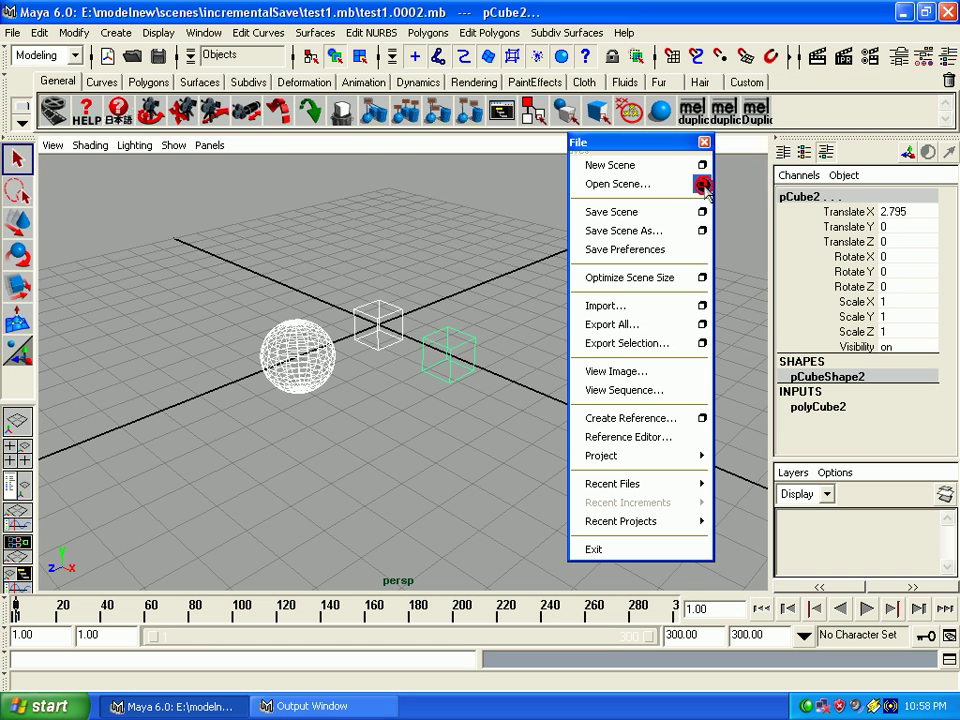
left_click(707, 331)
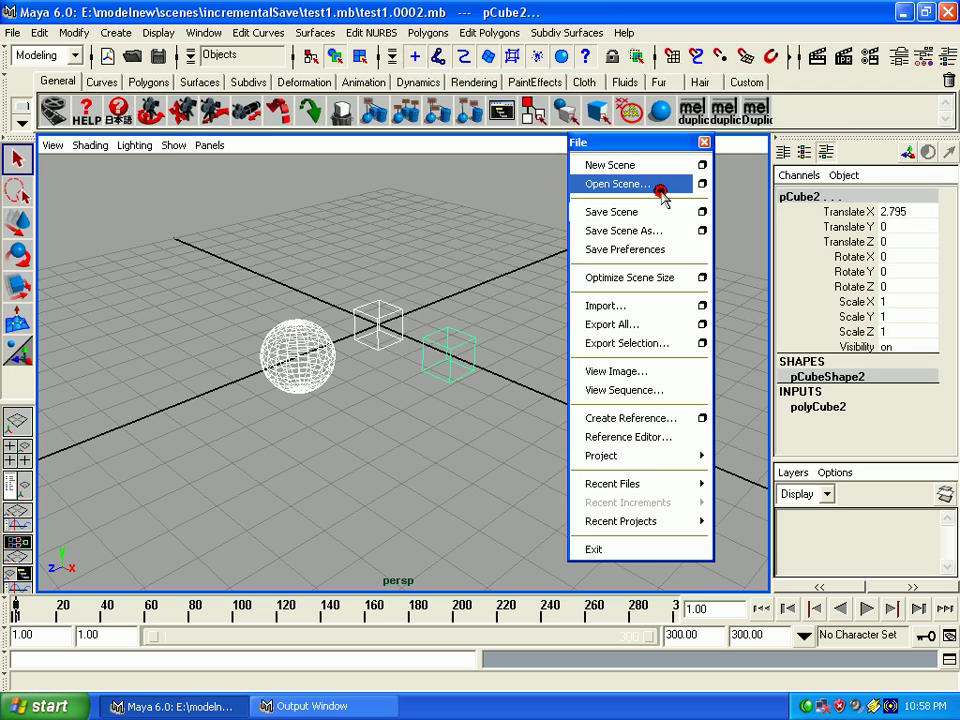
- Open test1.mb from the scenes folder and select the sphere and both cubes
left_click(660, 186)
left_click(794, 139)
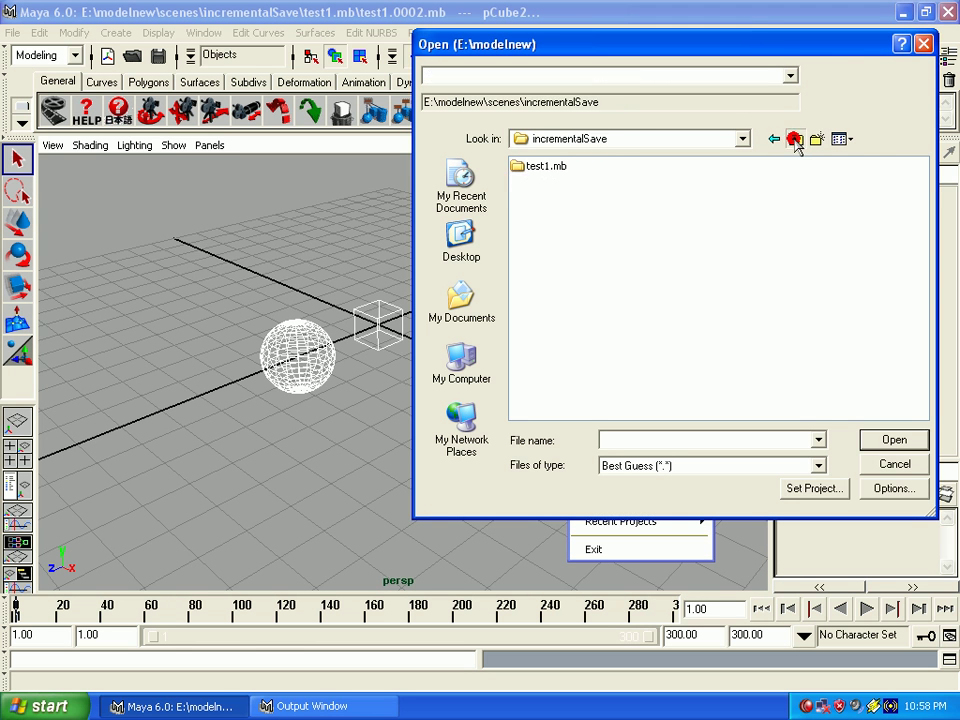
left_click(794, 139)
double_click(538, 182)
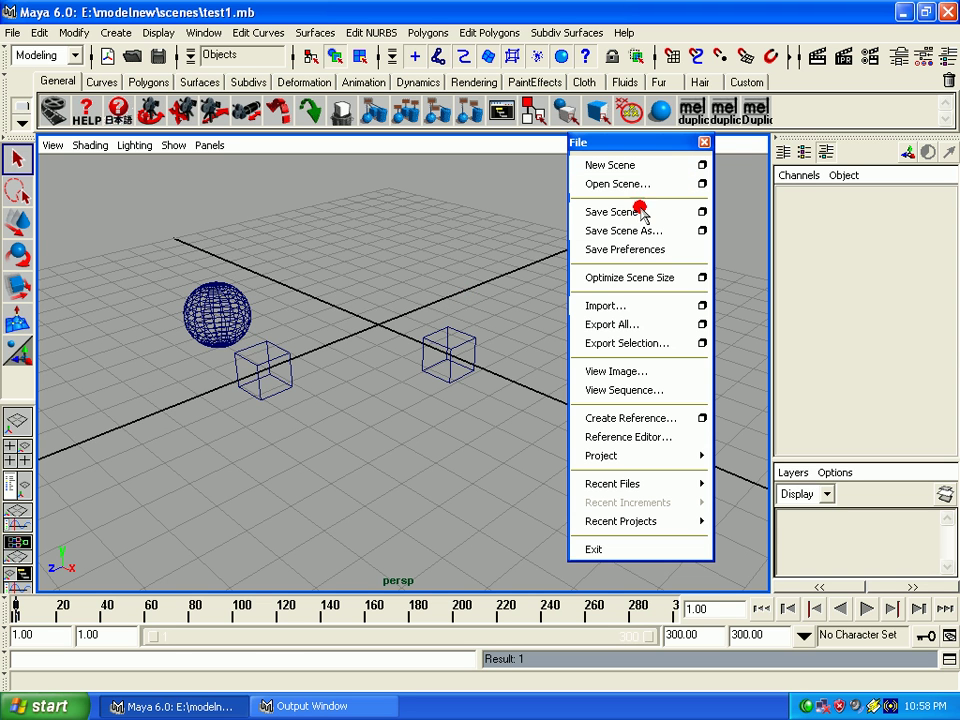
left_click_drag(148, 279, 548, 510)
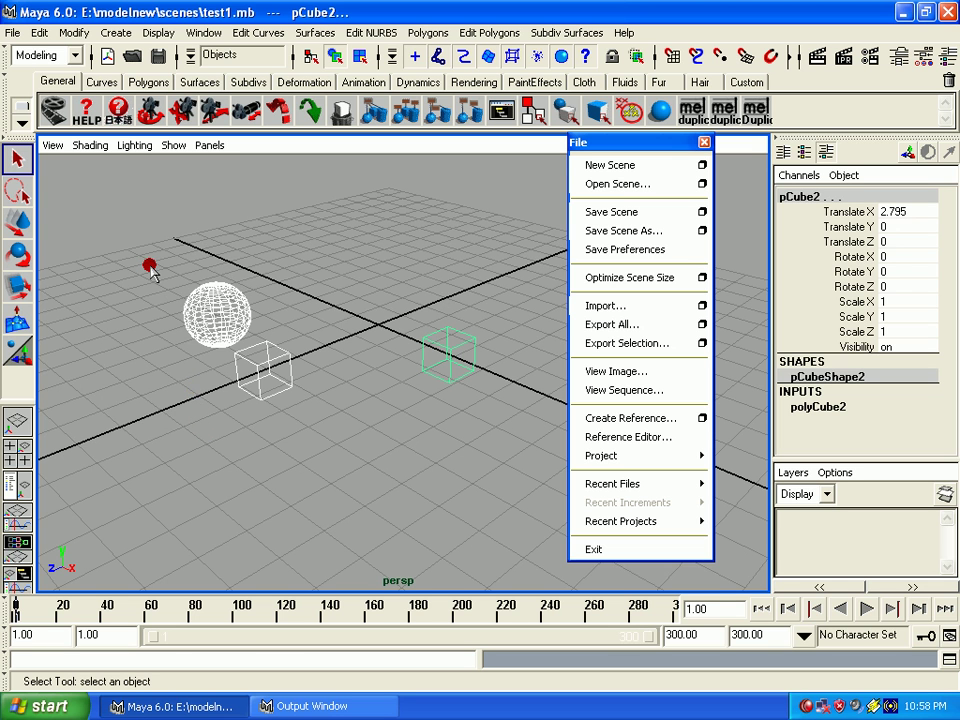
left_click_drag(150, 268, 500, 483)
- Set Save Scene As file type to mayaBinary, reset the options, then cancel the Save dialog
left_click(701, 232)
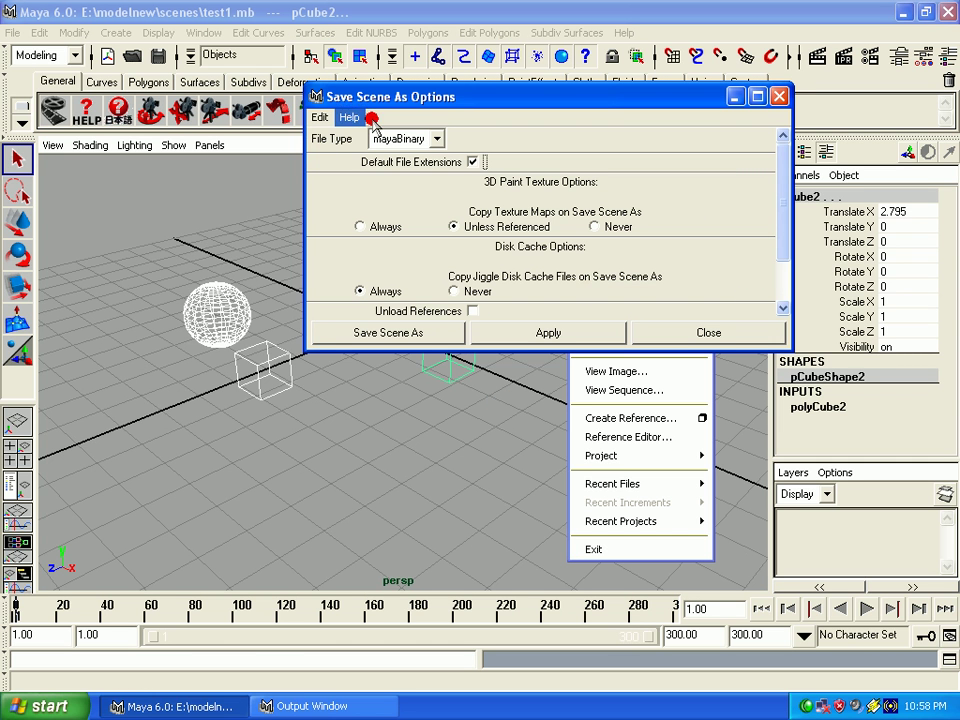
left_click(375, 140)
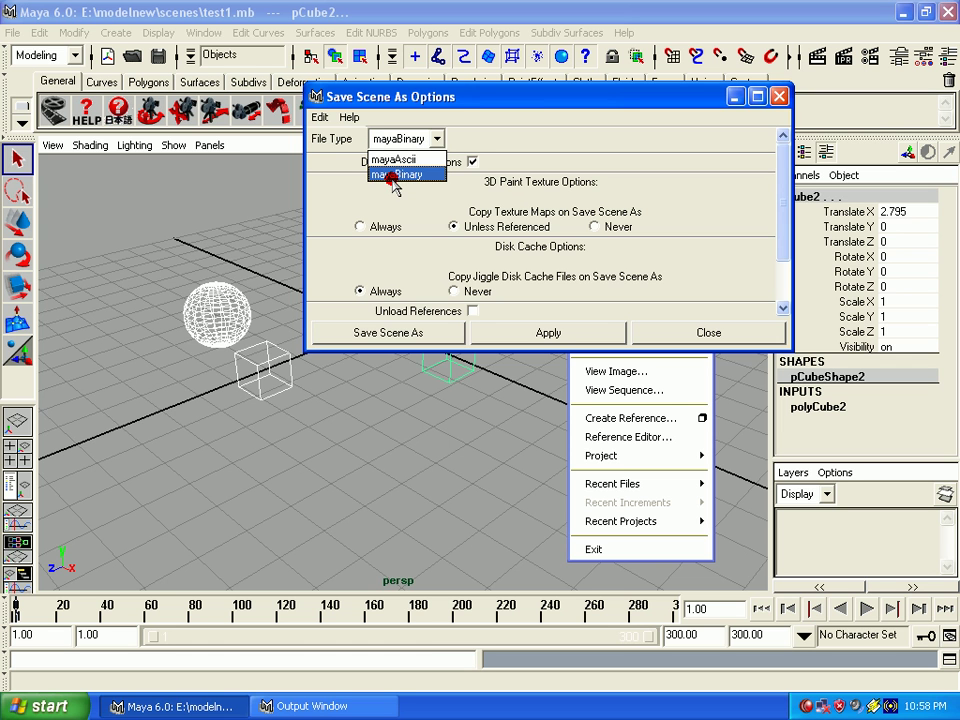
left_click(392, 176)
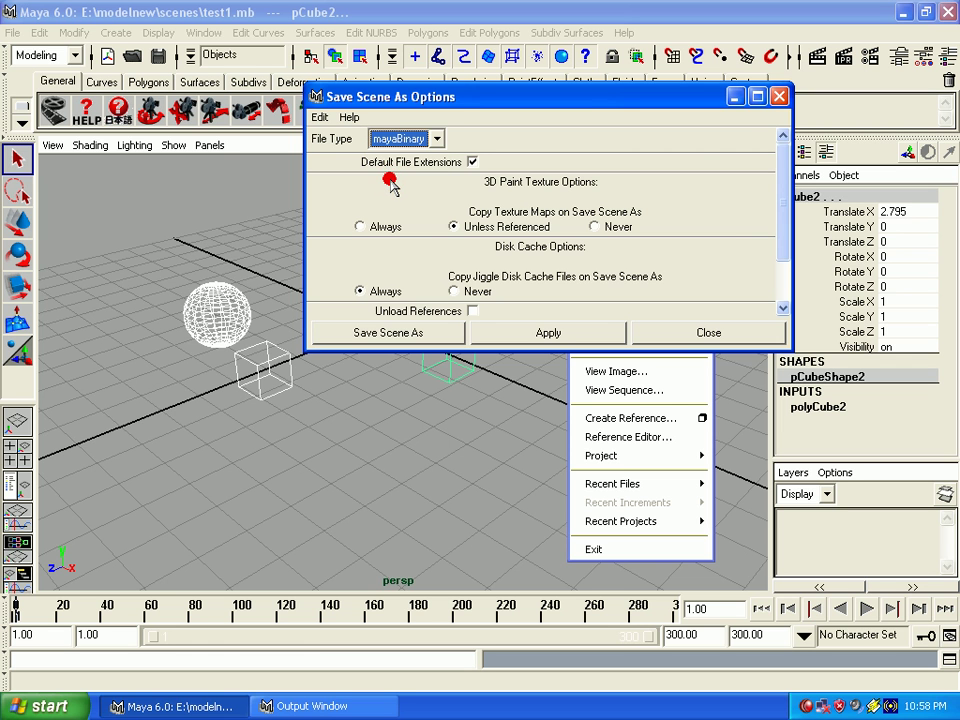
left_click(319, 117)
left_click(330, 153)
left_click(384, 286)
left_click(425, 333)
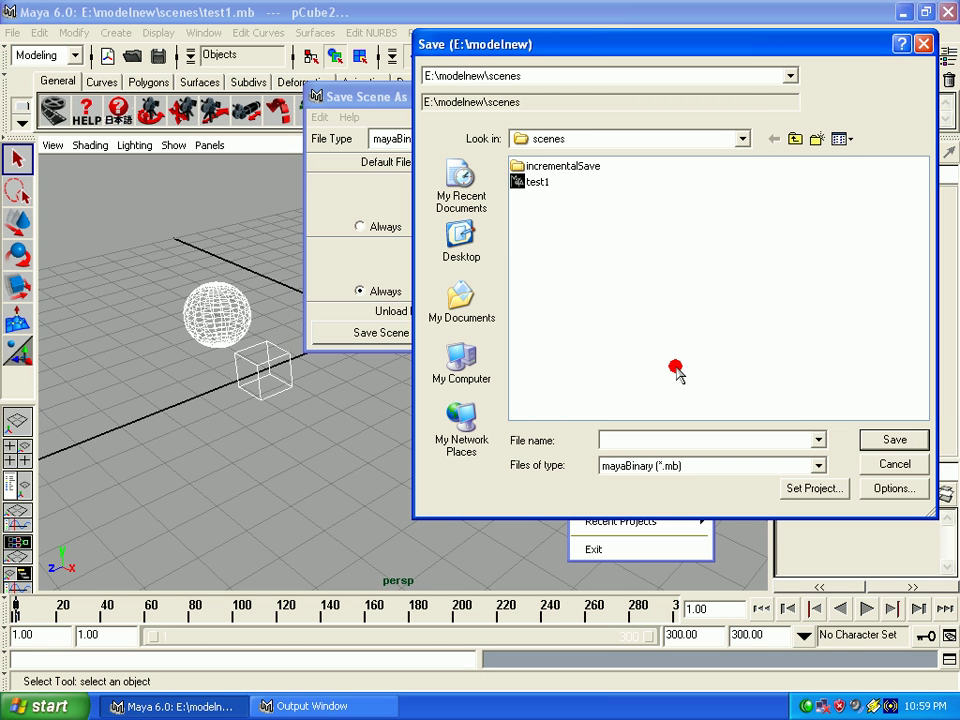
left_click(868, 465)
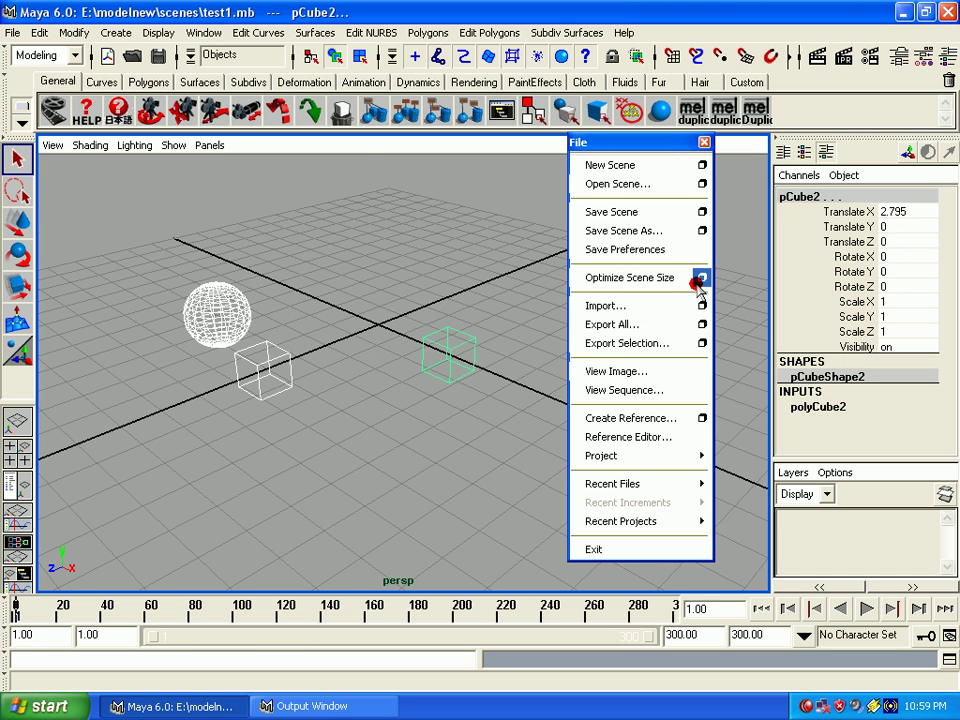
- Run Optimize Scene Size on Deformers only, confirm it, and close the options window
left_click(701, 278)
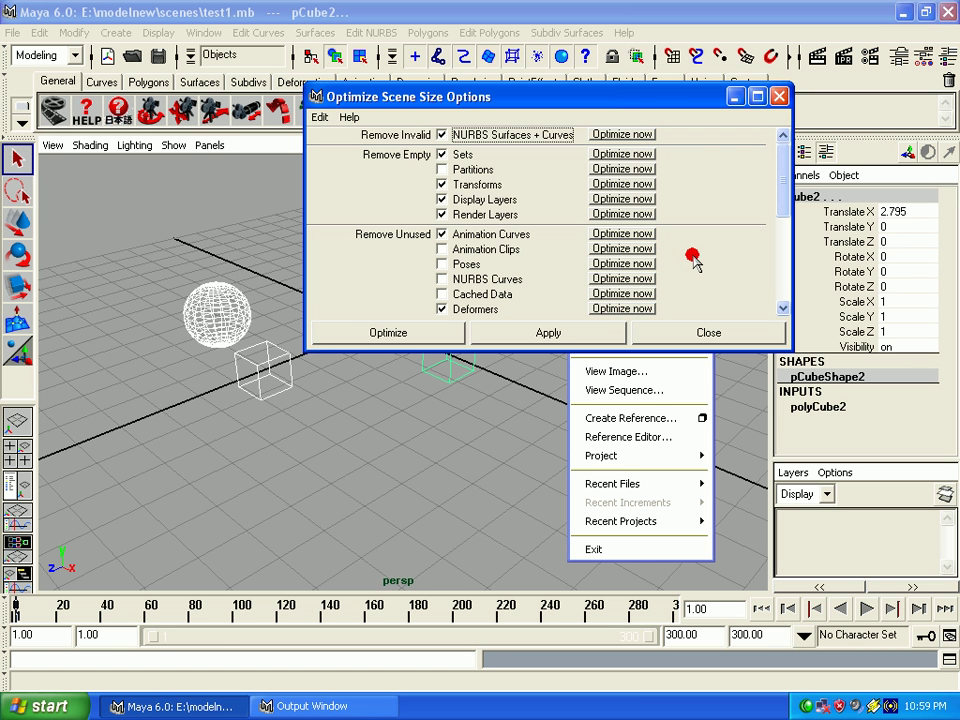
mouse_move(783, 185)
left_mouse_down()
mouse_move(777, 230)
mouse_move(776, 197)
left_mouse_up()
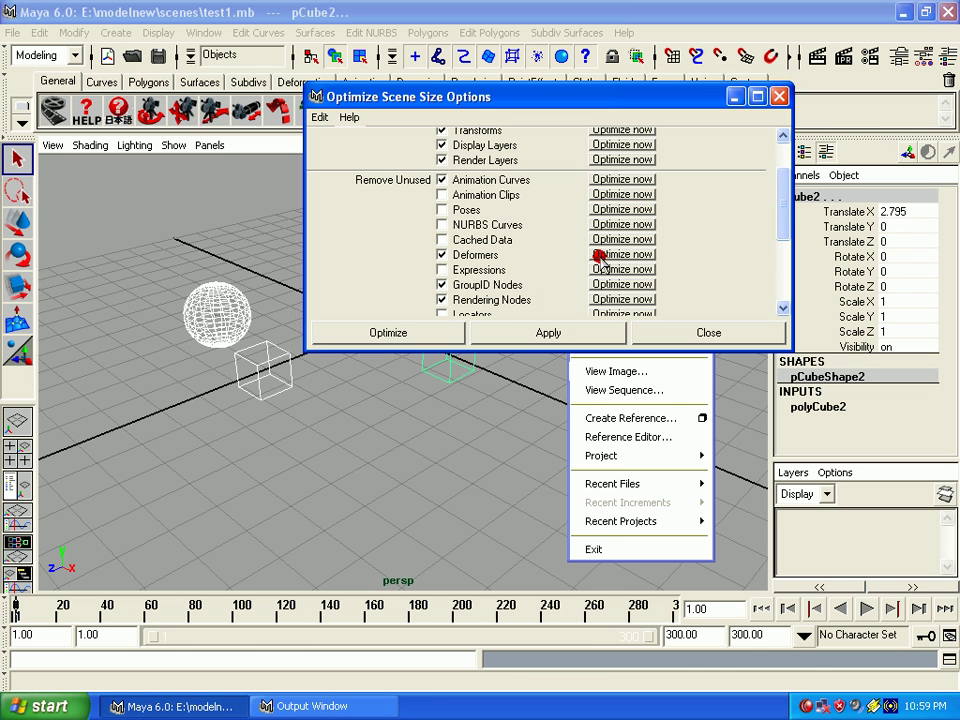
left_click(598, 255)
left_click(490, 213)
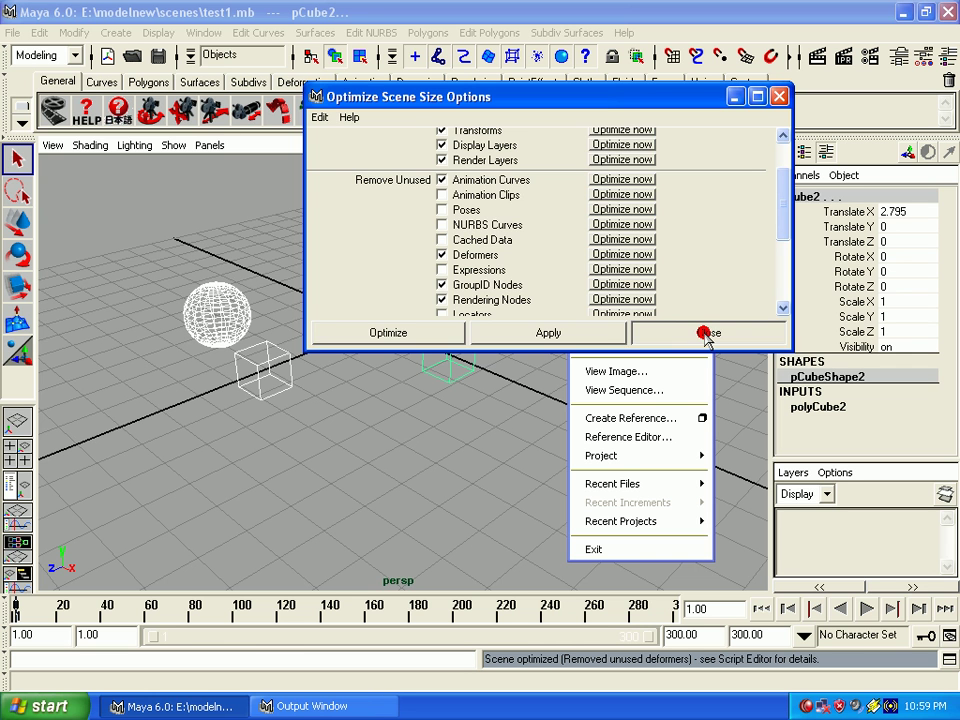
left_click(706, 335)
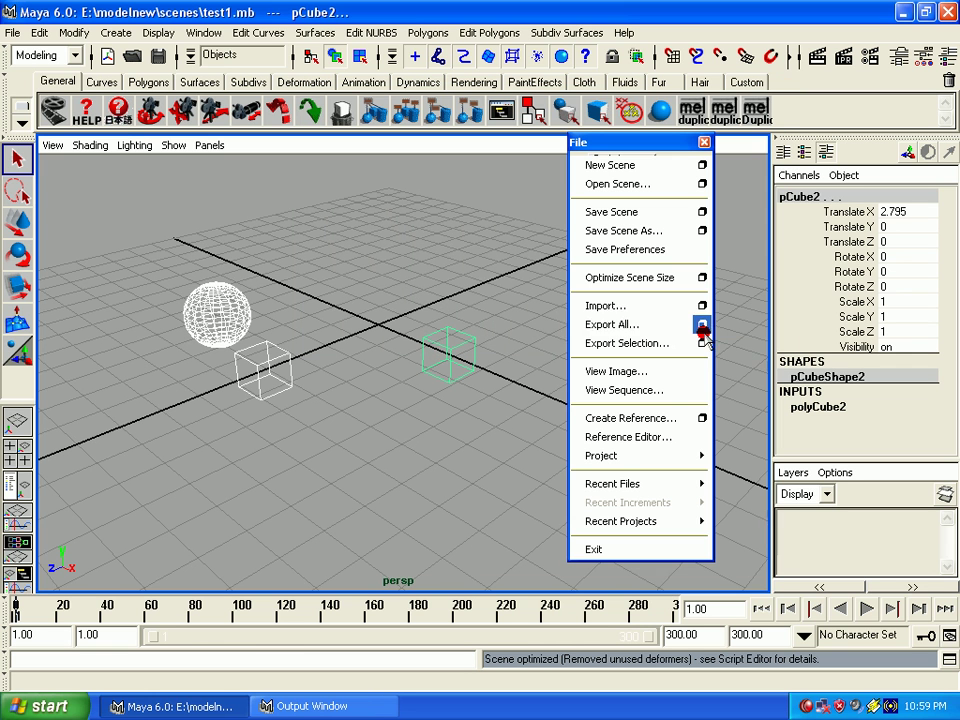
- Switch to the Animation menu set and wrap the sphere and cubes in a lattice
left_click(48, 55)
left_click(38, 73)
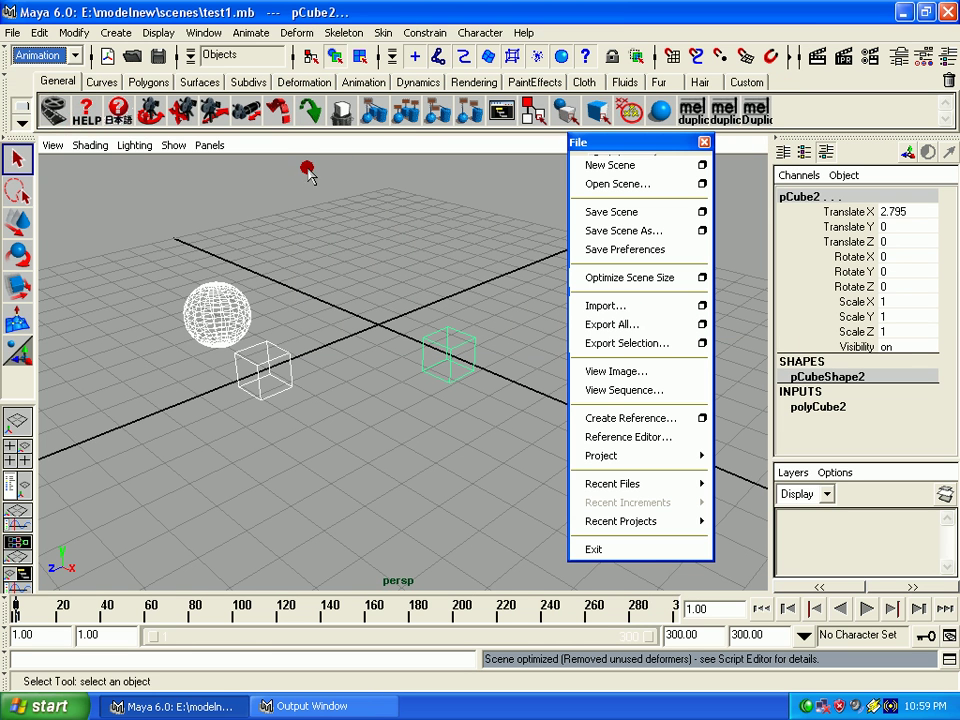
left_click(294, 35)
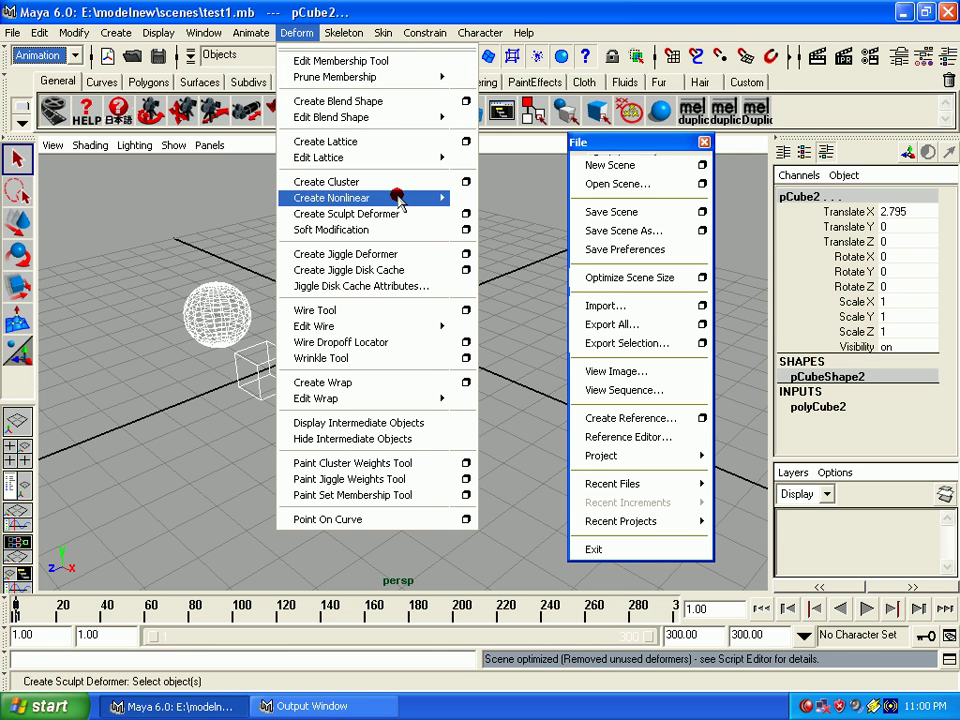
left_click(354, 148)
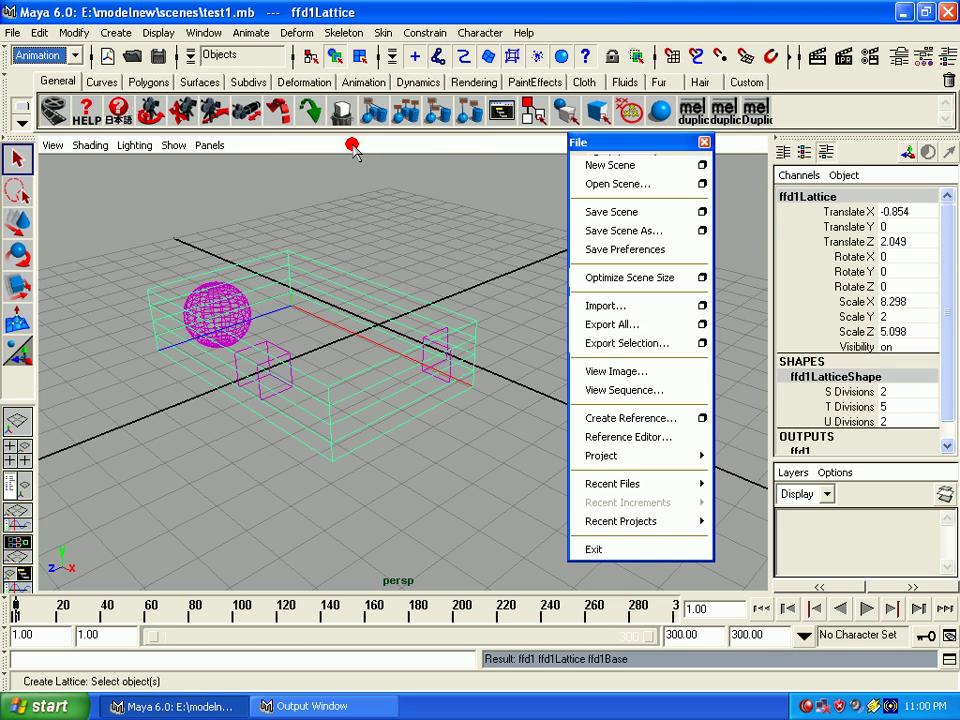
left_click(397, 320)
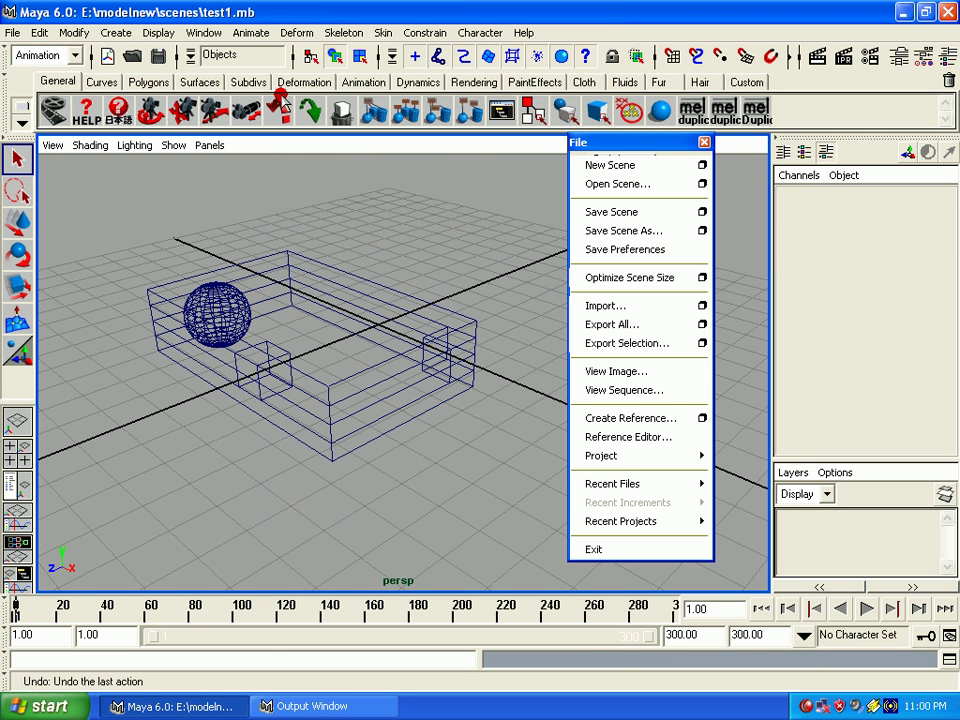
- Add a second lattice raised above the objects and nudge the first to -1.137, 0.095, 2.26
left_click(268, 32)
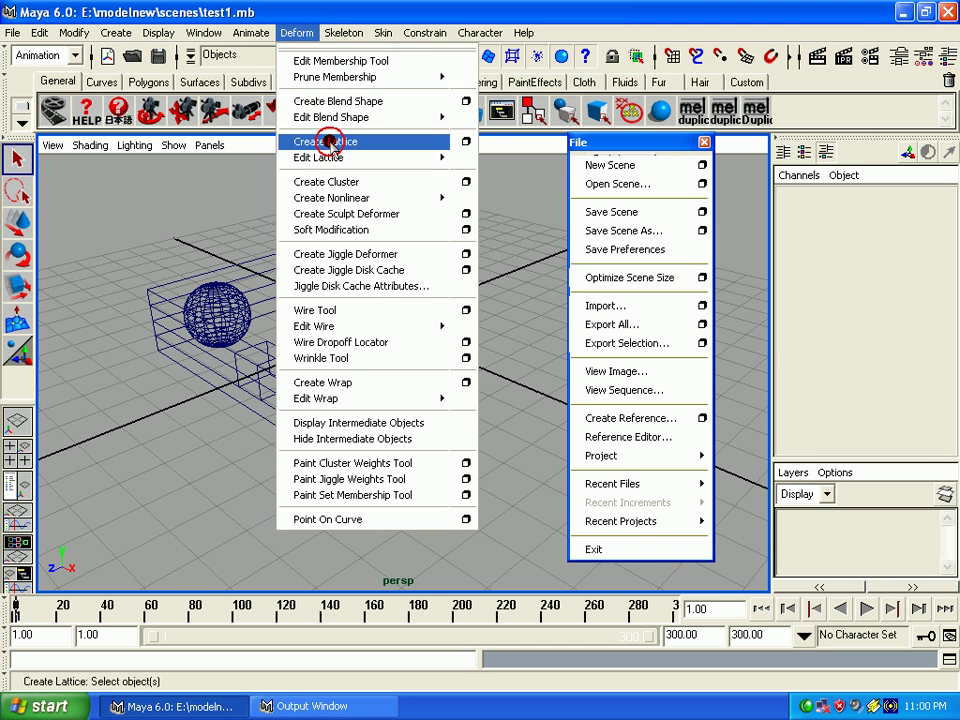
left_click(329, 141)
key("w")
mouse_move(378, 316)
left_mouse_down()
mouse_move(395, 283)
mouse_move(485, 258)
left_mouse_up()
left_click(413, 302)
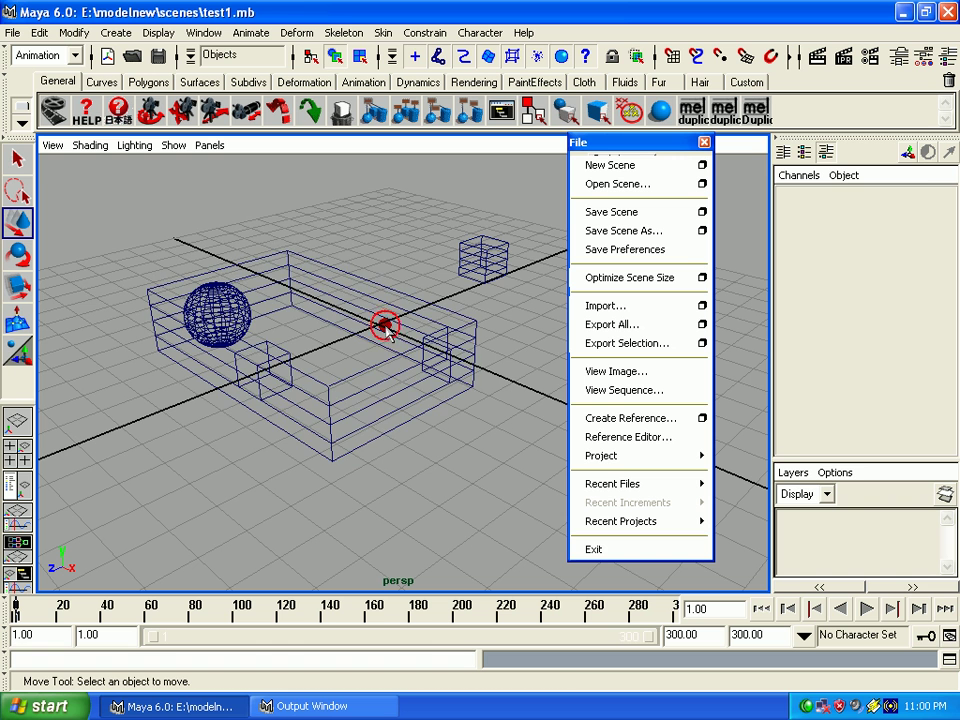
left_click(385, 328)
mouse_move(322, 340)
left_mouse_down()
mouse_move(283, 366)
mouse_move(305, 330)
left_mouse_up()
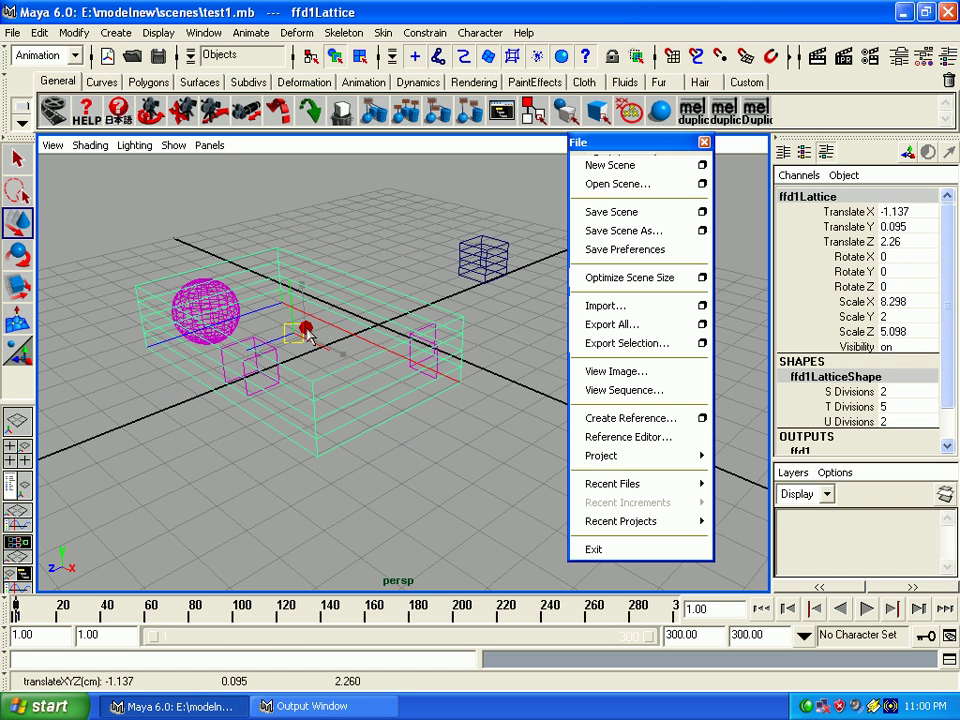
left_click(224, 293)
left_click(219, 296)
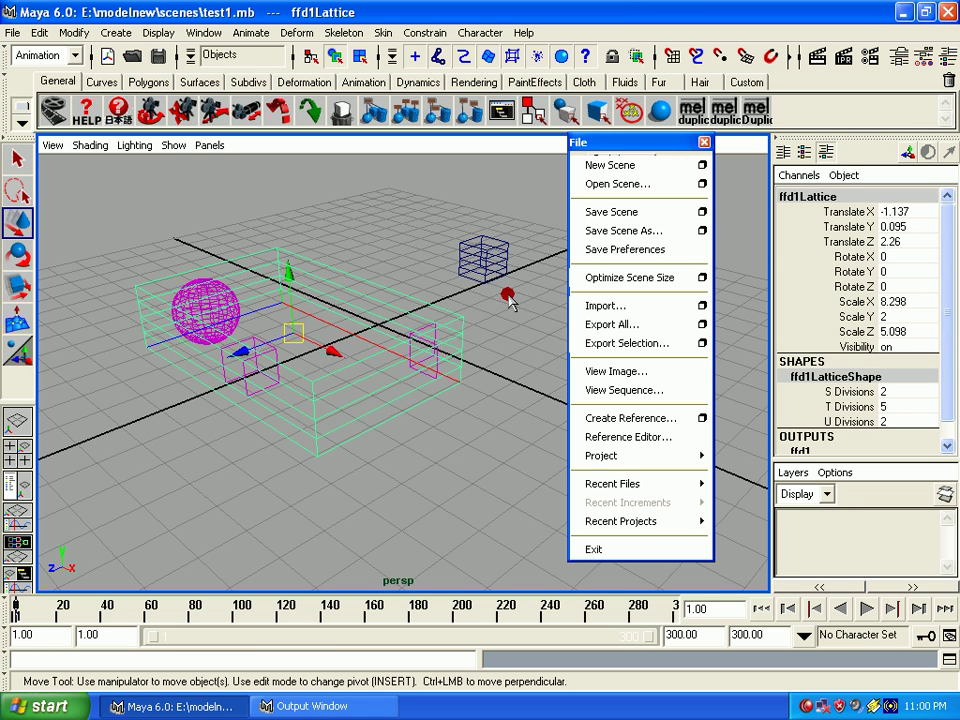
left_click(484, 253)
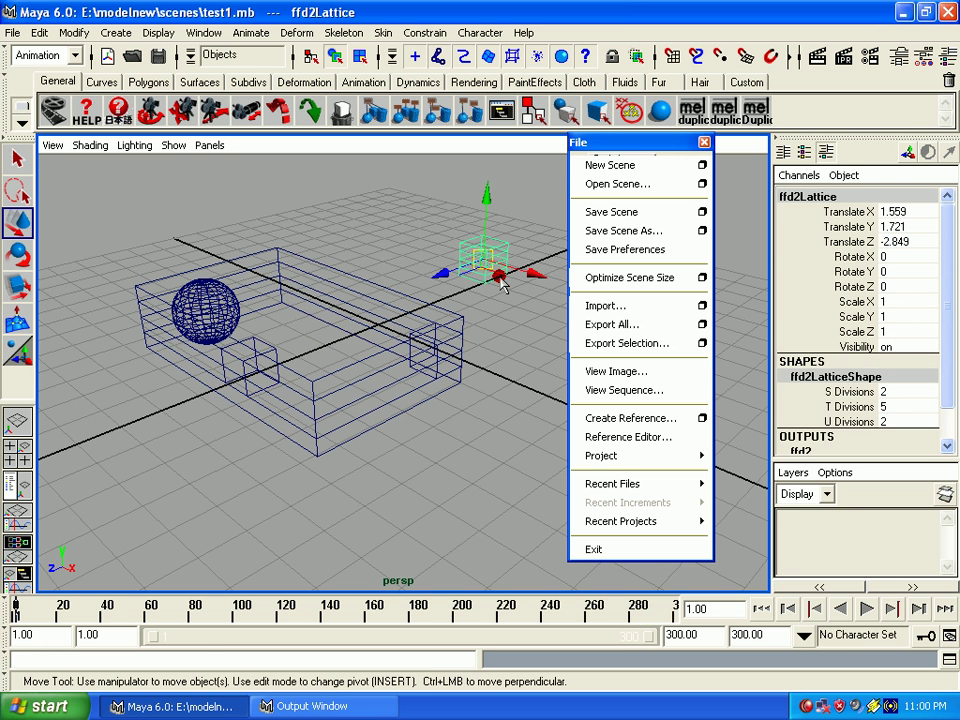
- Optimize Scene Size for unused deformers and confirm removing them
left_click(700, 277)
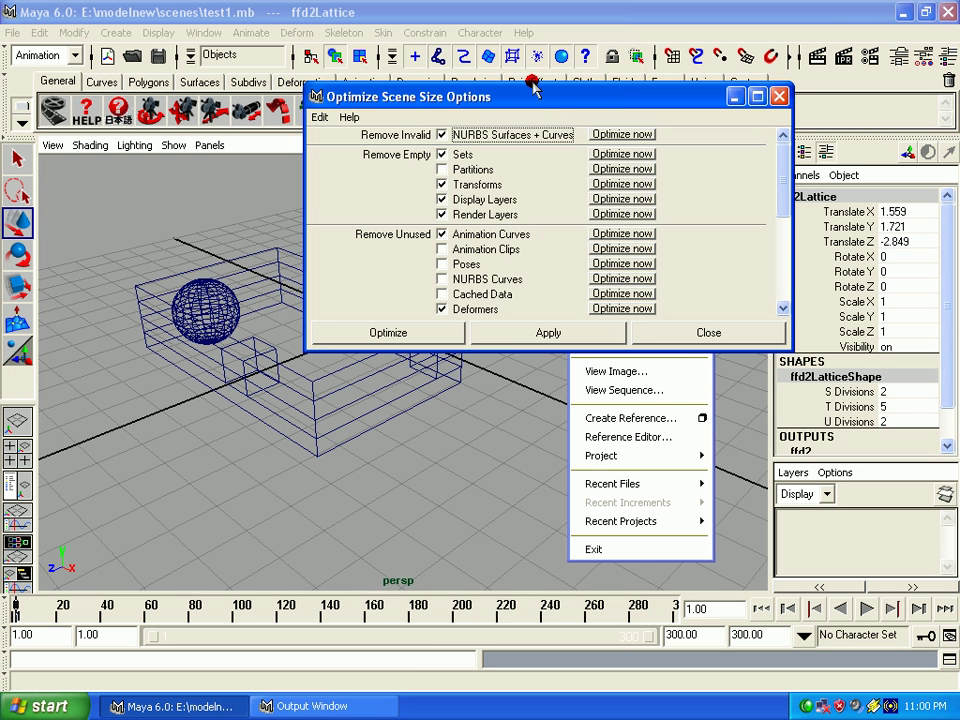
left_click_drag(533, 88, 580, 26)
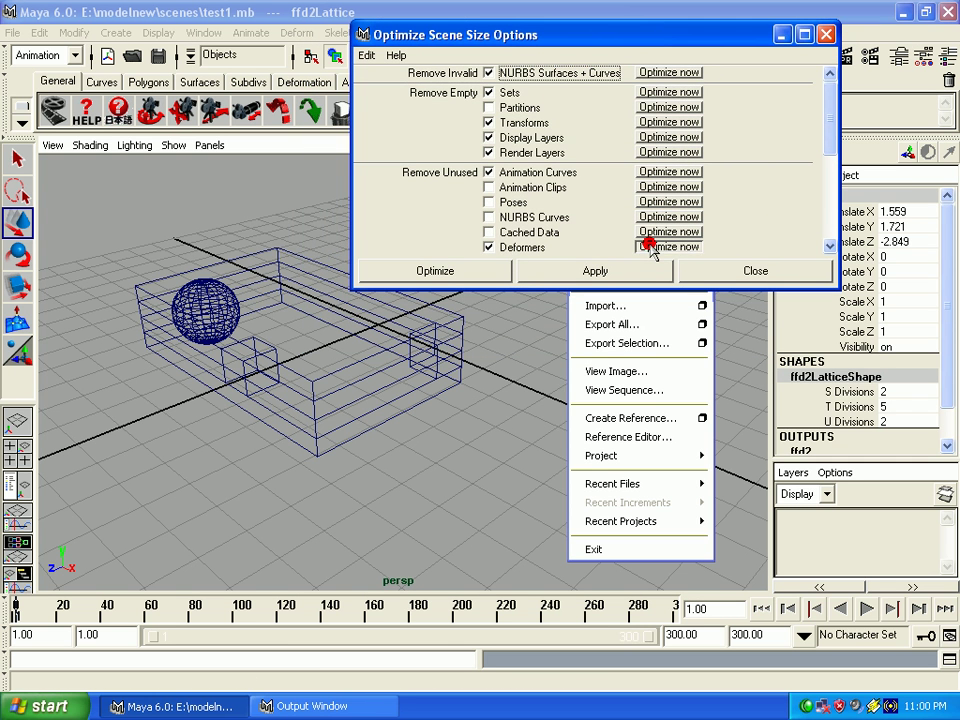
left_click(650, 247)
left_click(516, 87)
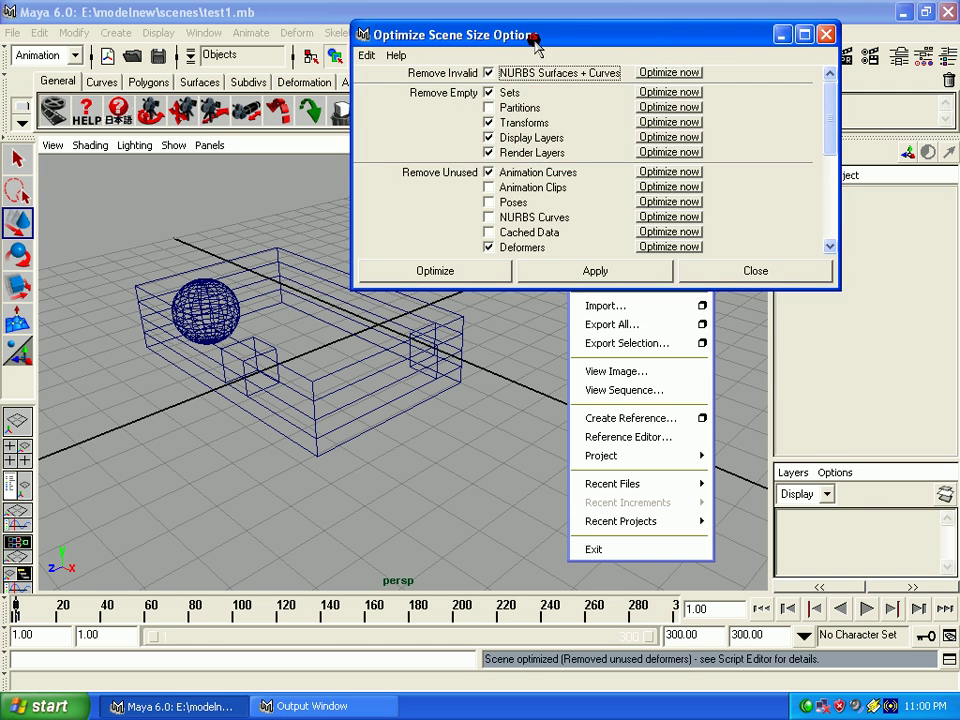
left_click_drag(535, 42, 773, 112)
- Orbit the view to confirm only the main lattice remains, then close the optimization options
right_click_drag(377, 379, 265, 240, "alt")
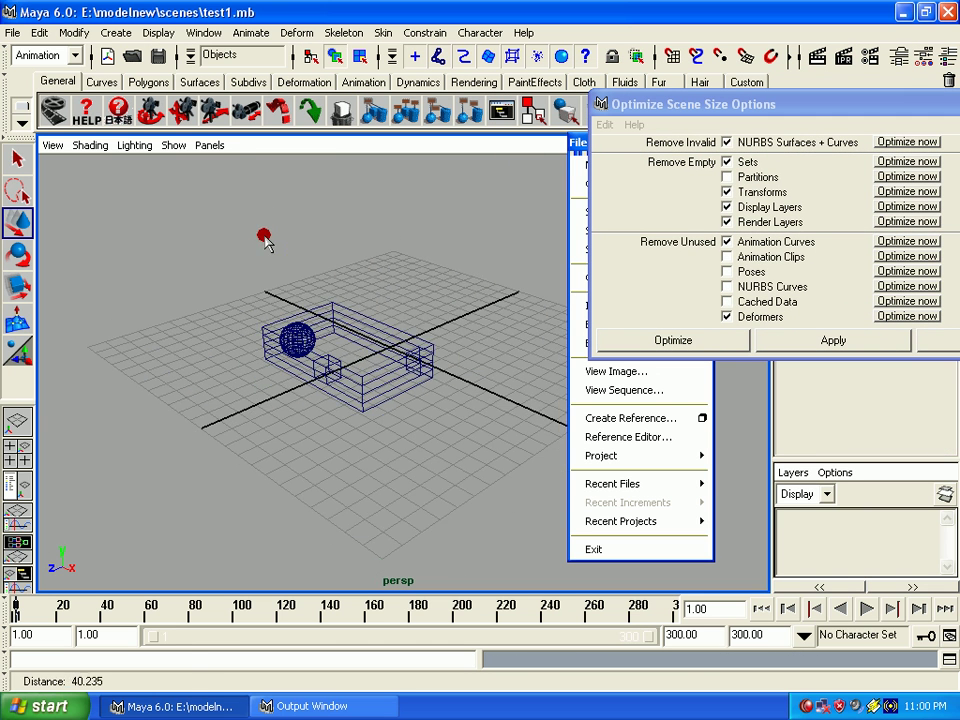
mouse_move(265, 240)
left_mouse_down("alt")
mouse_move(437, 396)
mouse_move(310, 392)
mouse_move(355, 392)
left_mouse_up("alt")
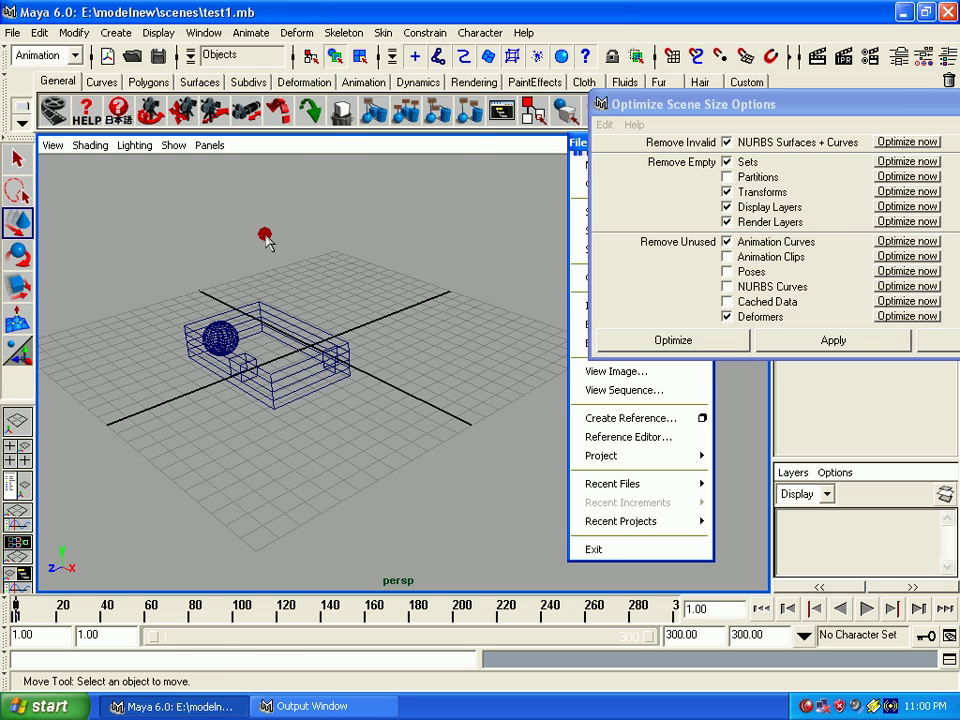
left_click(296, 31)
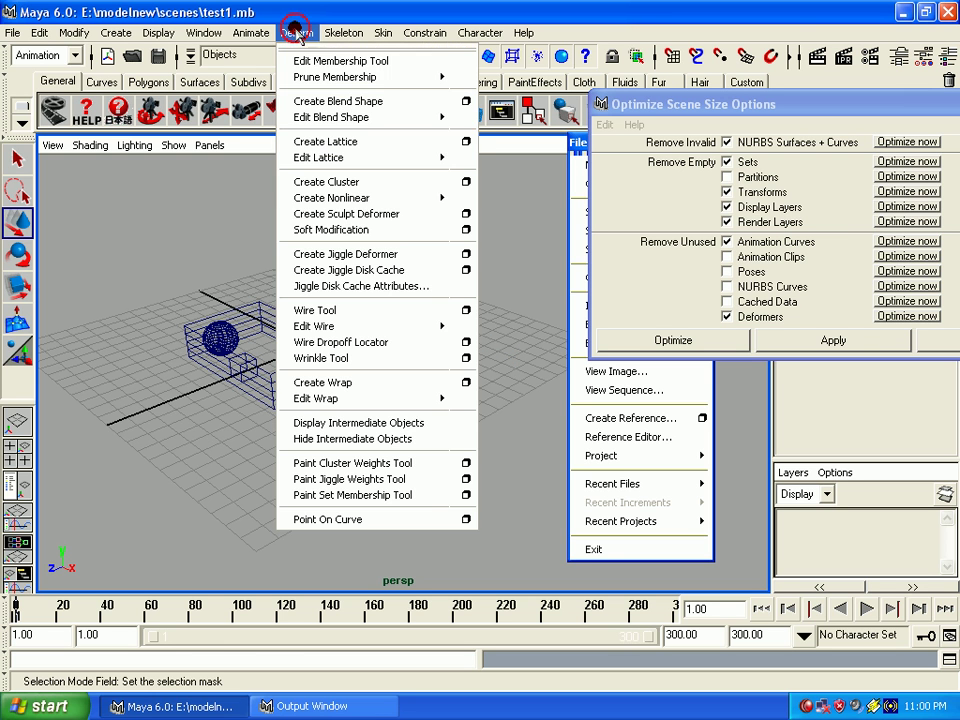
left_click(531, 358)
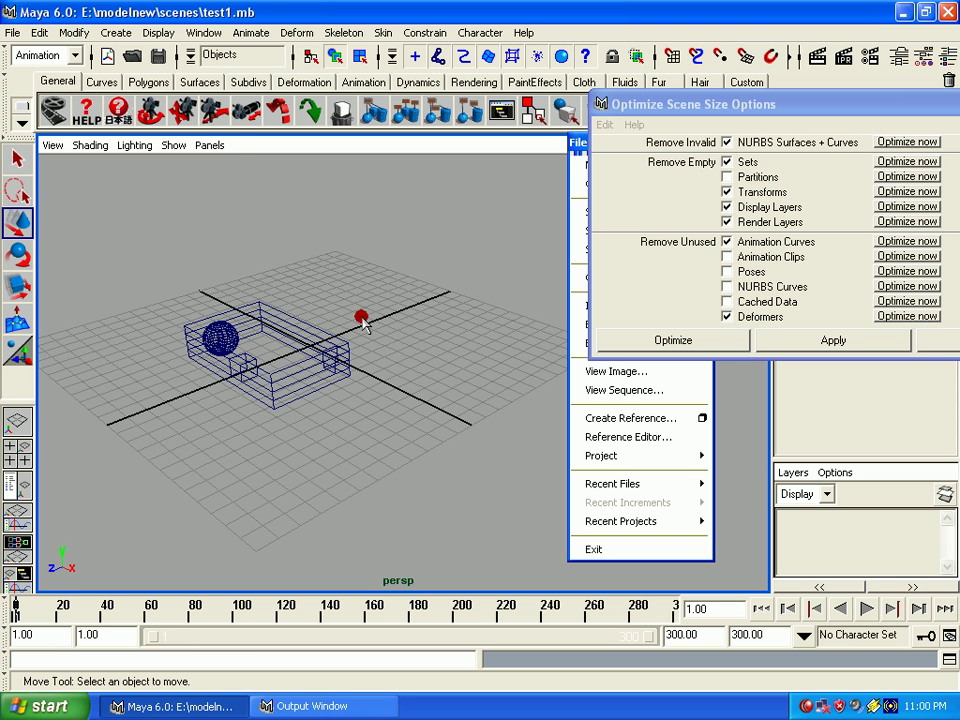
right_click_drag(358, 312, 407, 455, "alt")
mouse_move(407, 455)
left_mouse_down("alt")
mouse_move(364, 326)
mouse_move(454, 306)
left_mouse_up("alt")
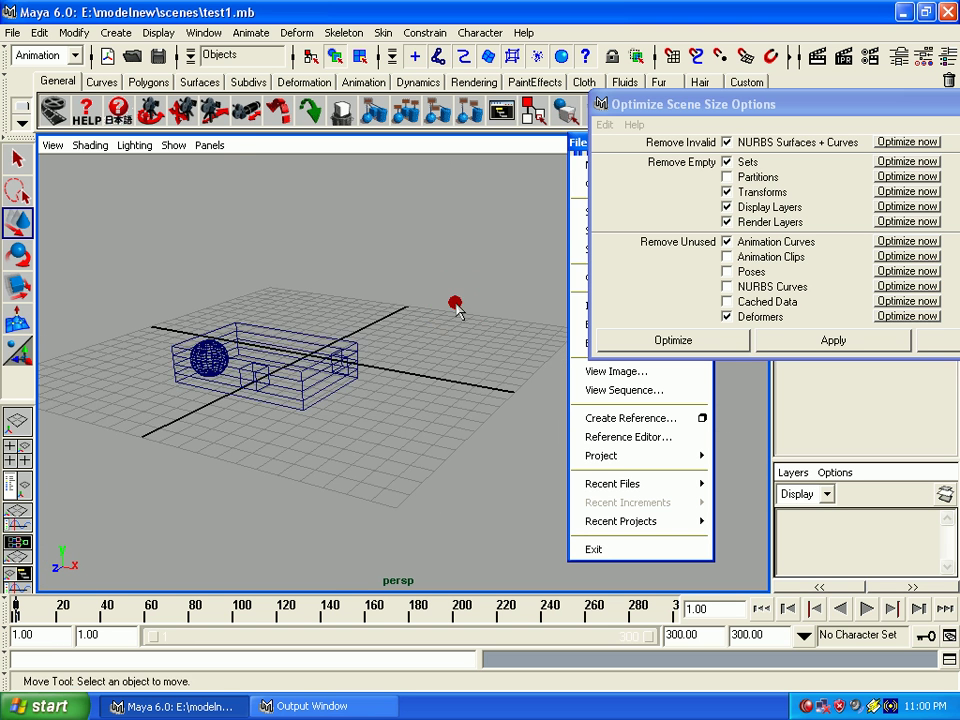
middle_click_drag(454, 306, 480, 279, "alt")
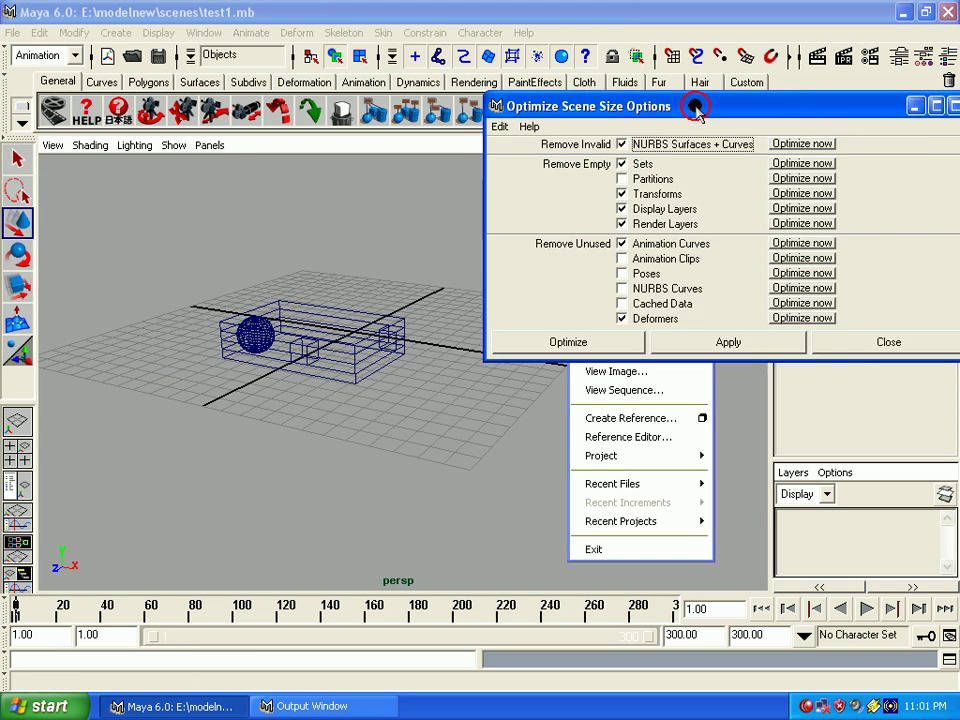
left_click_drag(797, 103, 634, 105)
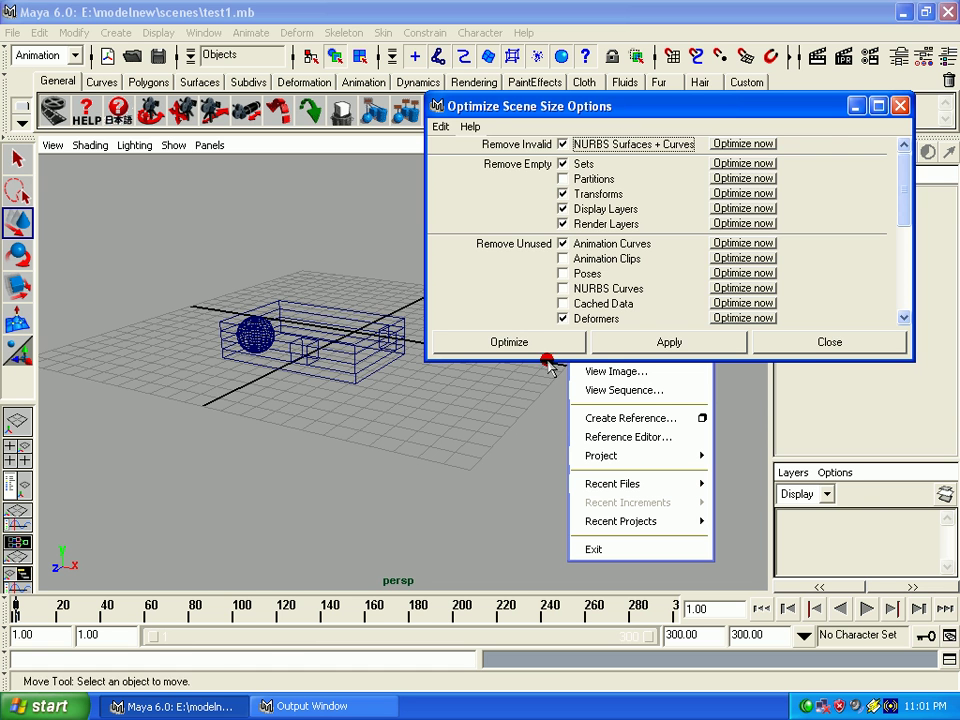
left_click(789, 349)
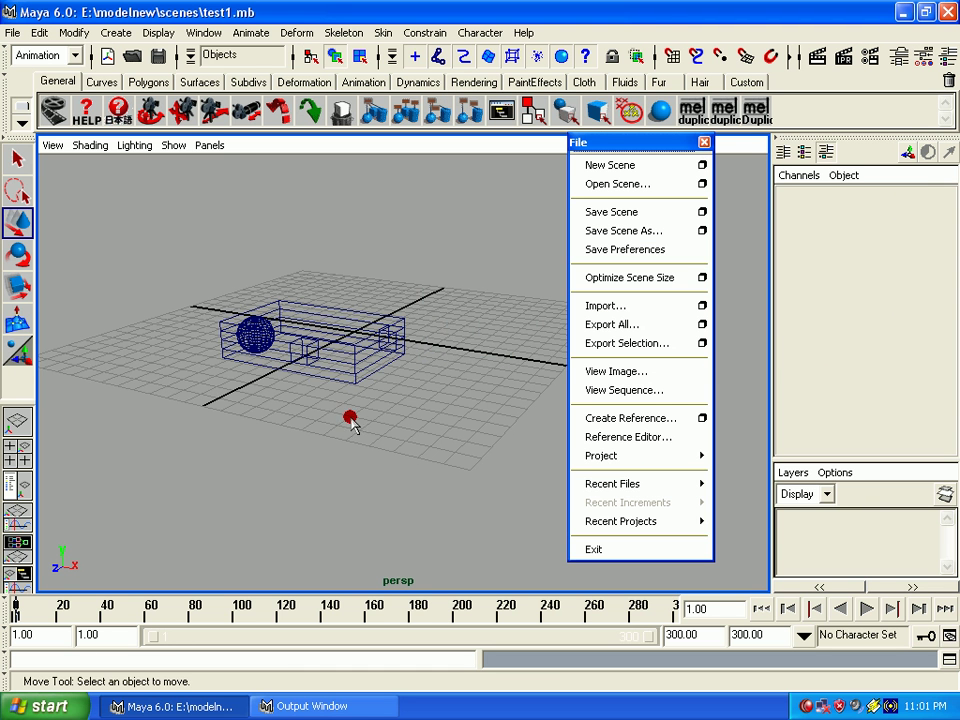
- Browse the Import dialog's Files of type list, leaving Best Guess, and move the dialog left
mouse_move(349, 413)
left_mouse_down("alt")
mouse_move(328, 369)
mouse_move(407, 418)
mouse_move(414, 388)
left_mouse_up("alt")
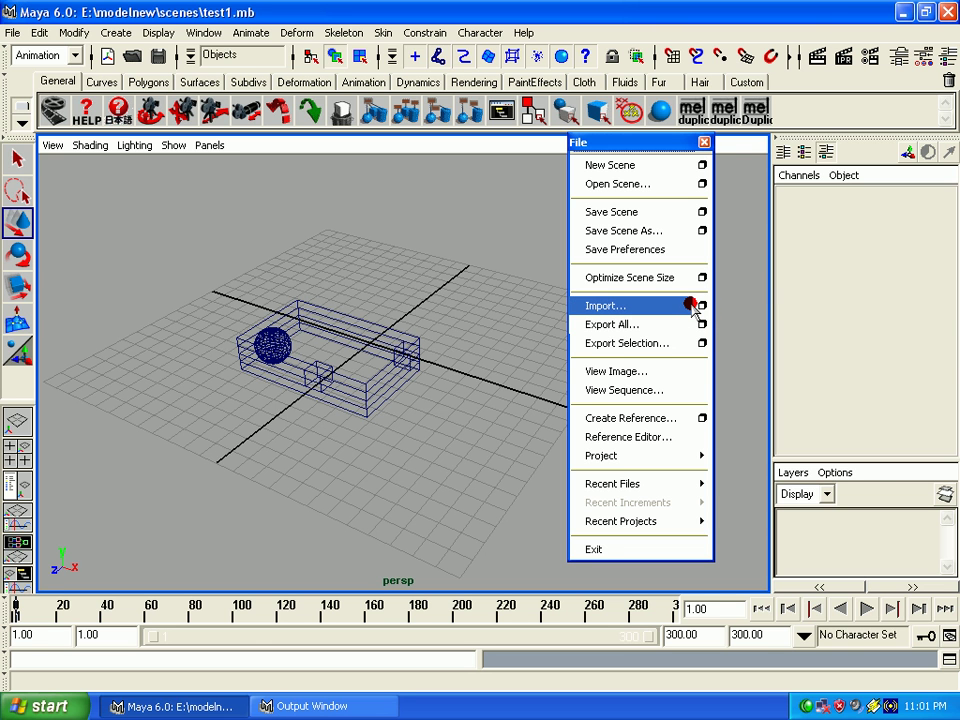
left_click(665, 313)
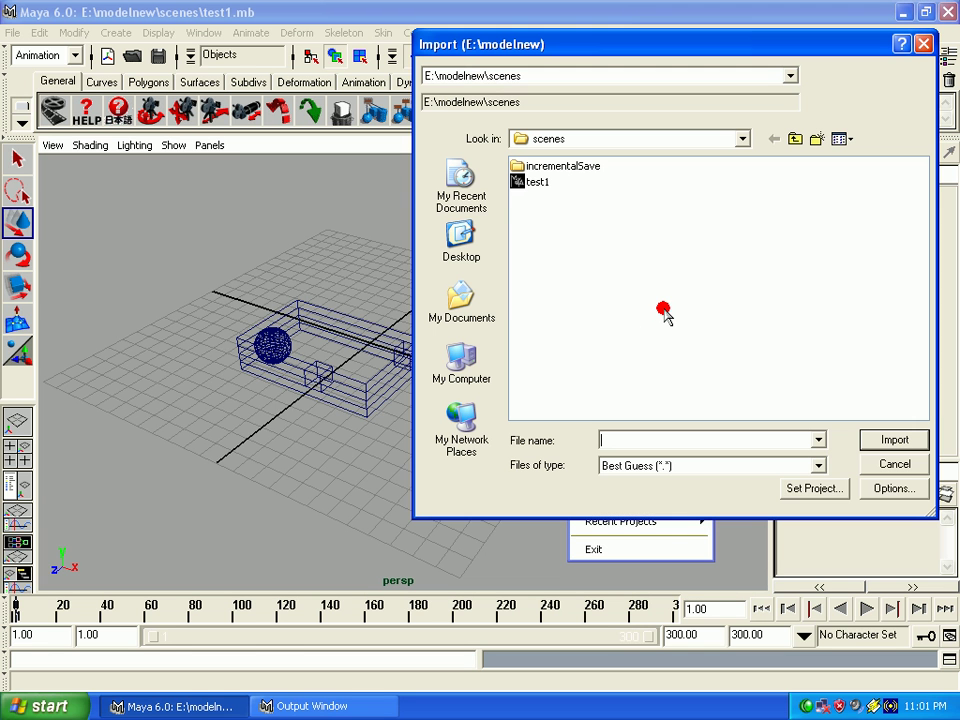
left_click(703, 463)
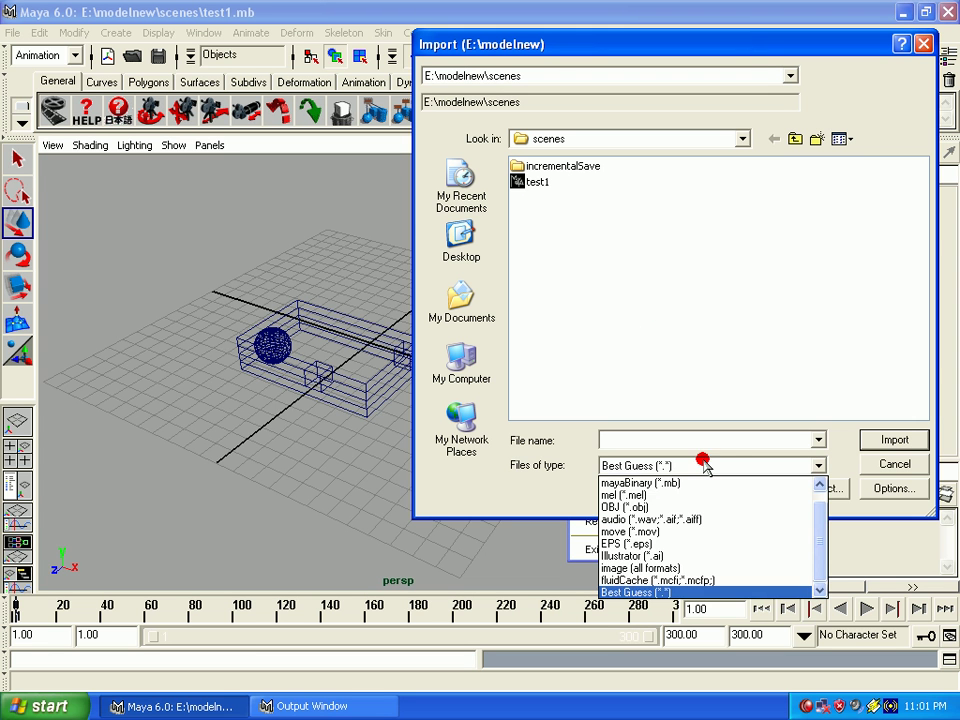
scroll(813, 530, "up", 1)
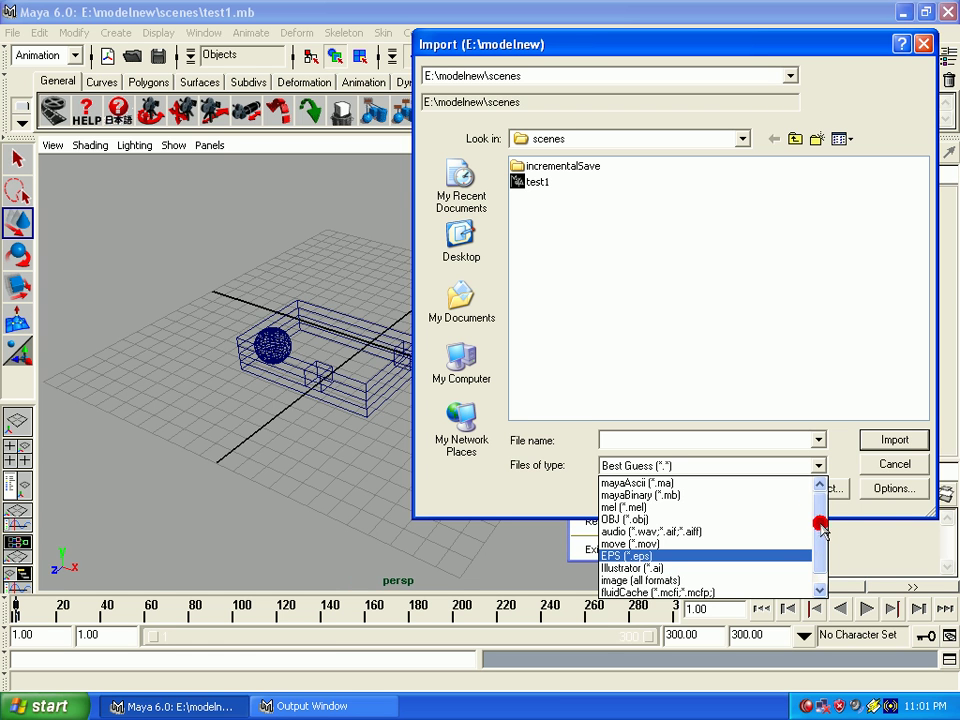
left_click_drag(820, 523, 818, 518)
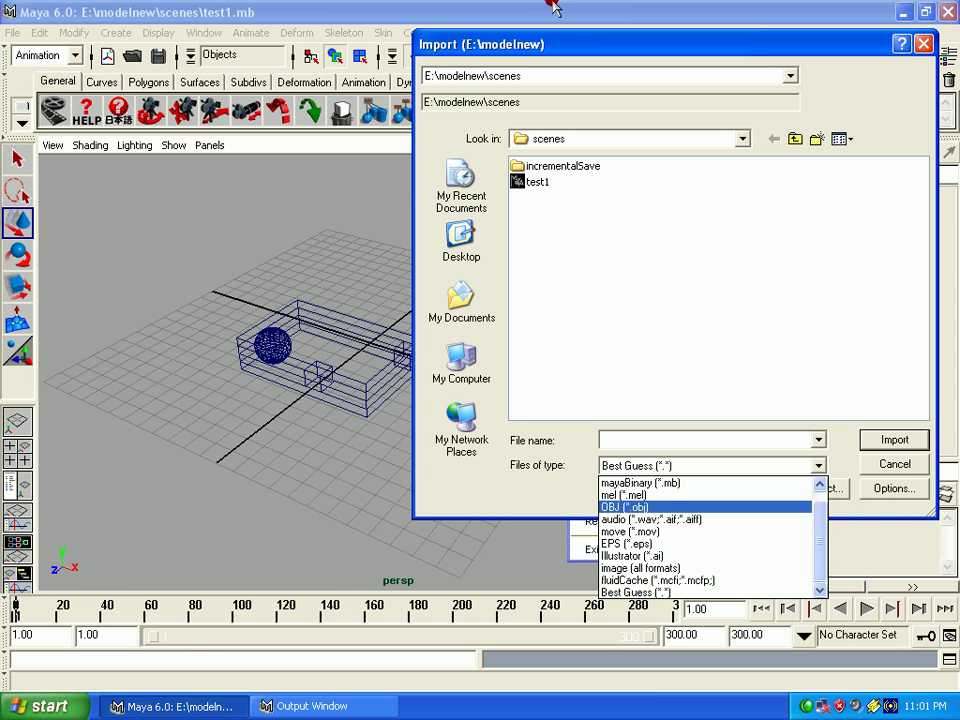
left_click(595, 52)
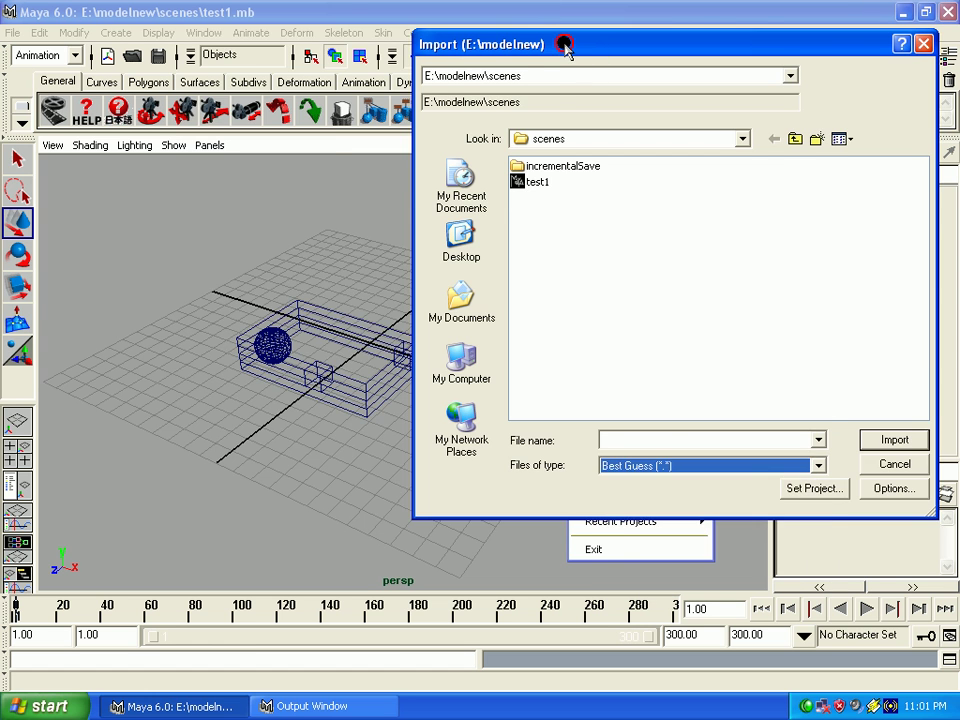
left_click_drag(623, 41, 387, 31)
- Scroll through the importable formats list twice, then cancel the Import dialog
left_click(581, 457)
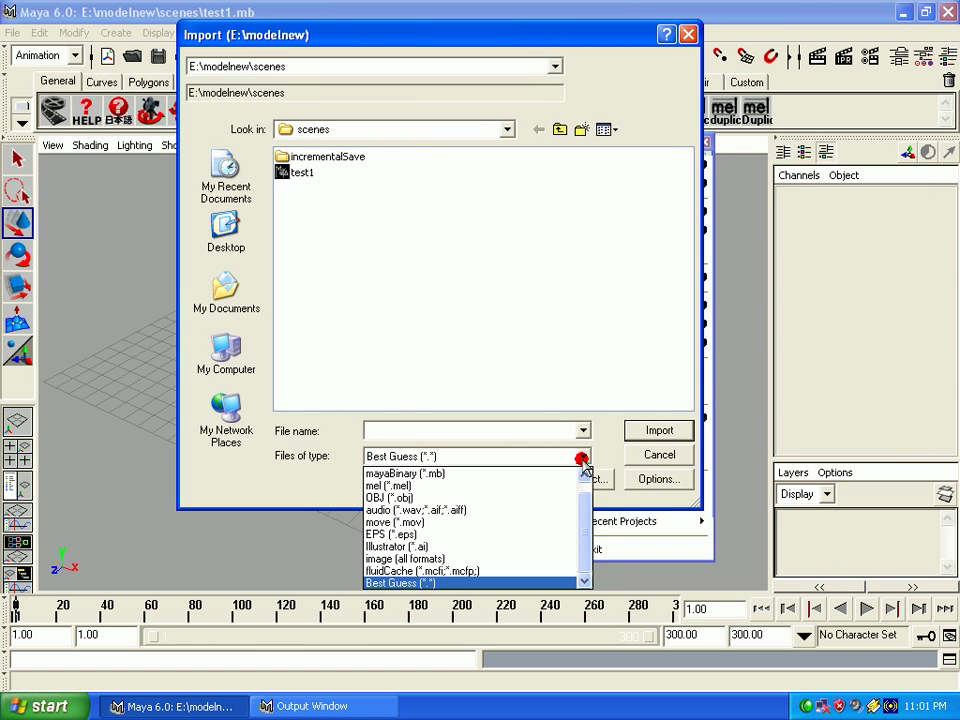
mouse_move(576, 535)
left_mouse_down()
mouse_move(578, 510)
mouse_move(583, 540)
left_mouse_up()
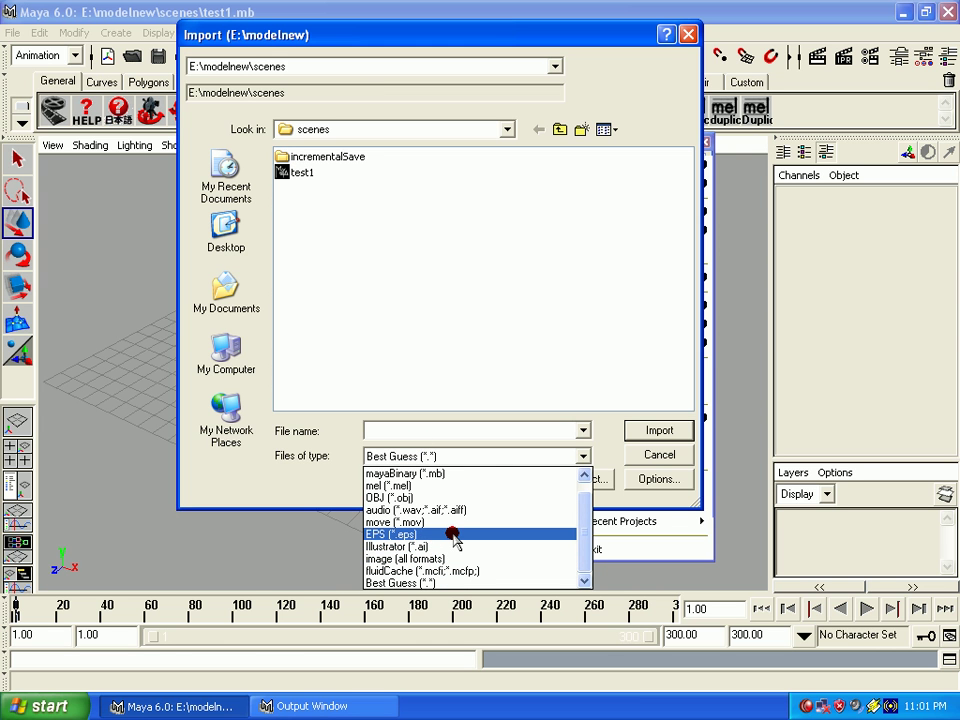
left_click(508, 336)
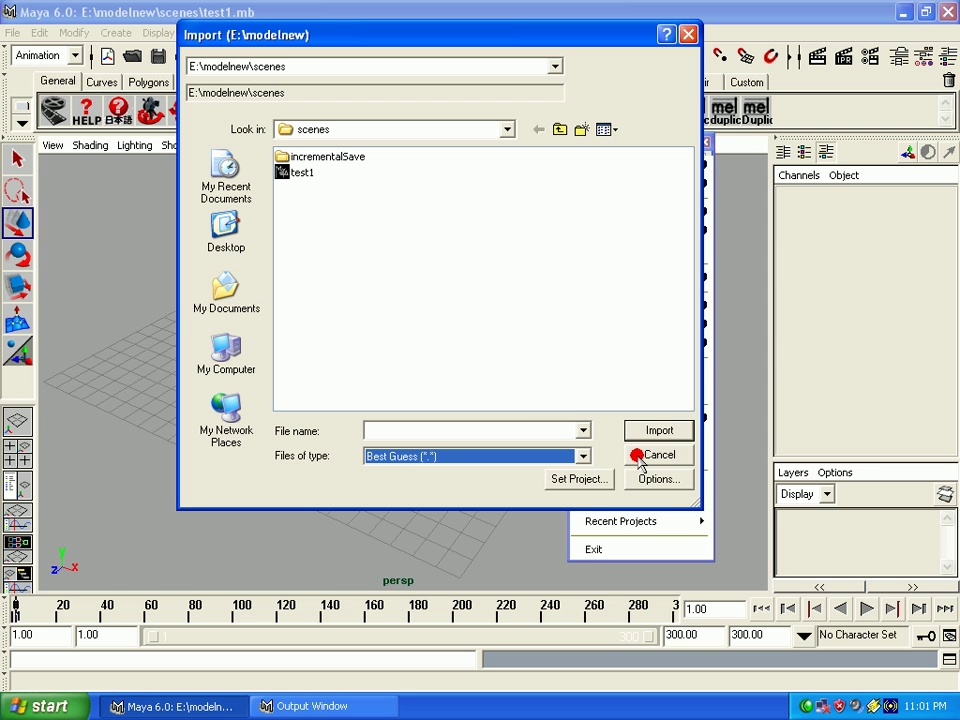
left_click(580, 455)
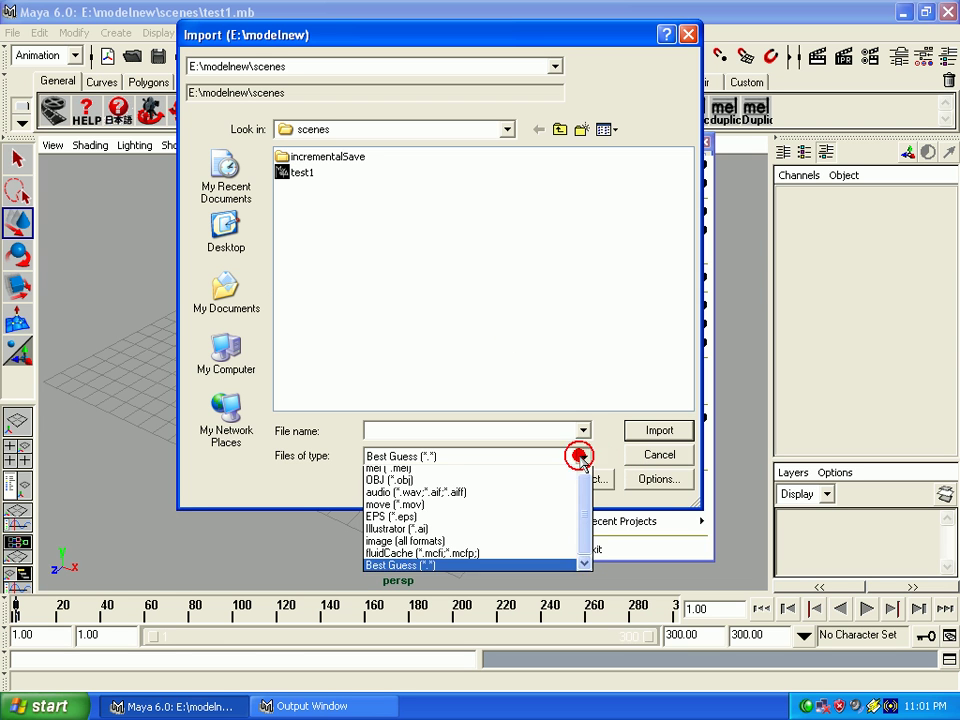
left_click_drag(586, 553, 586, 565)
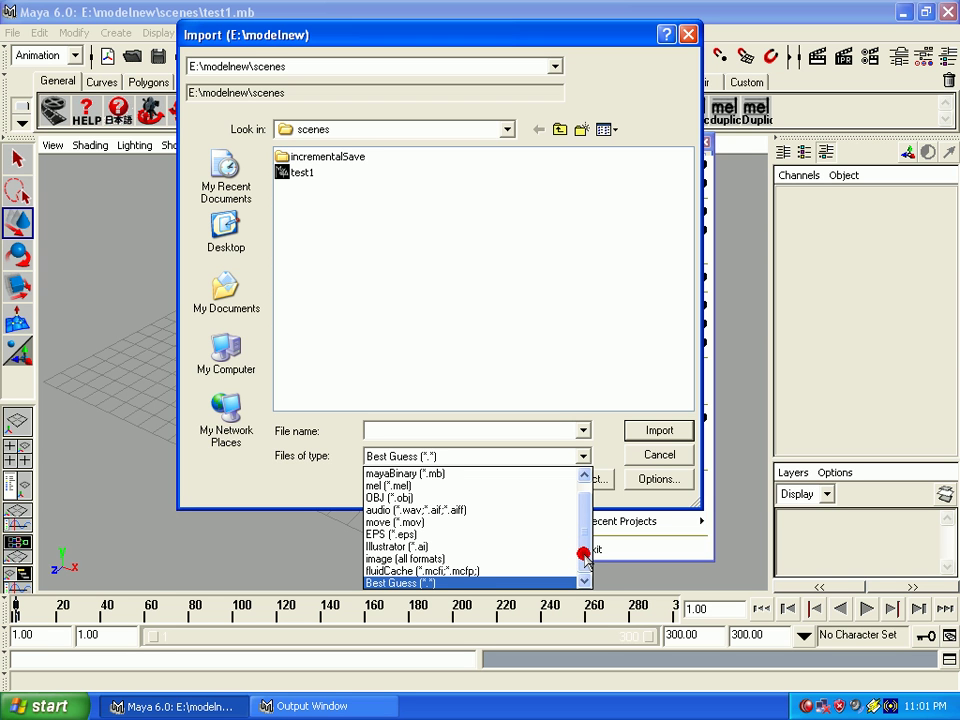
left_click_drag(585, 556, 579, 530)
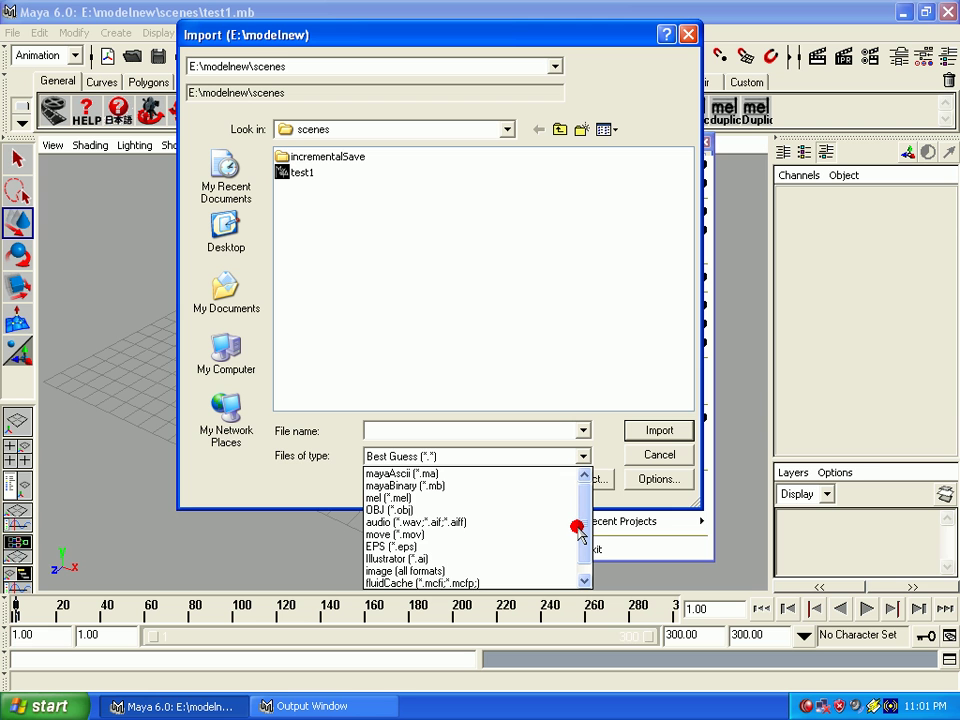
mouse_move(582, 524)
left_mouse_down()
mouse_move(583, 552)
mouse_move(568, 514)
left_mouse_up()
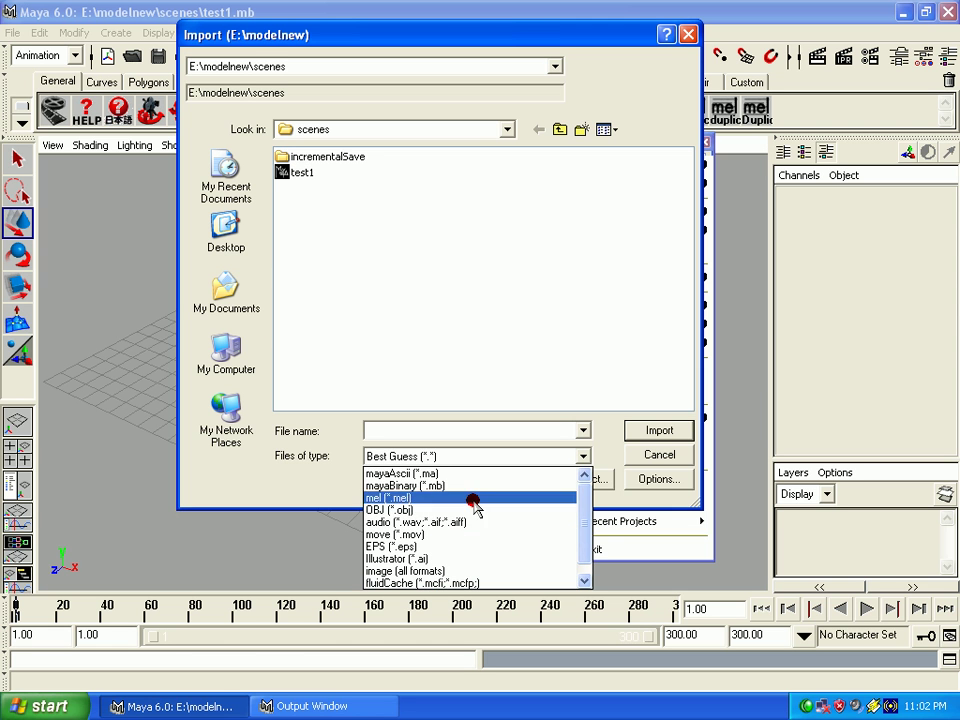
left_click_drag(588, 533, 579, 561)
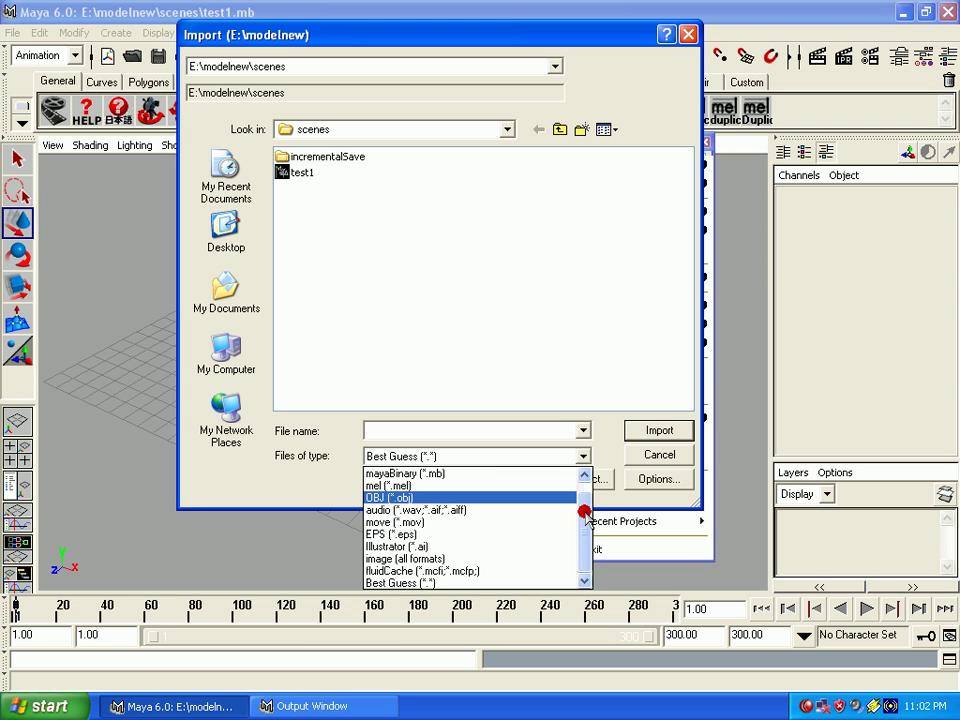
left_click_drag(583, 506, 598, 460)
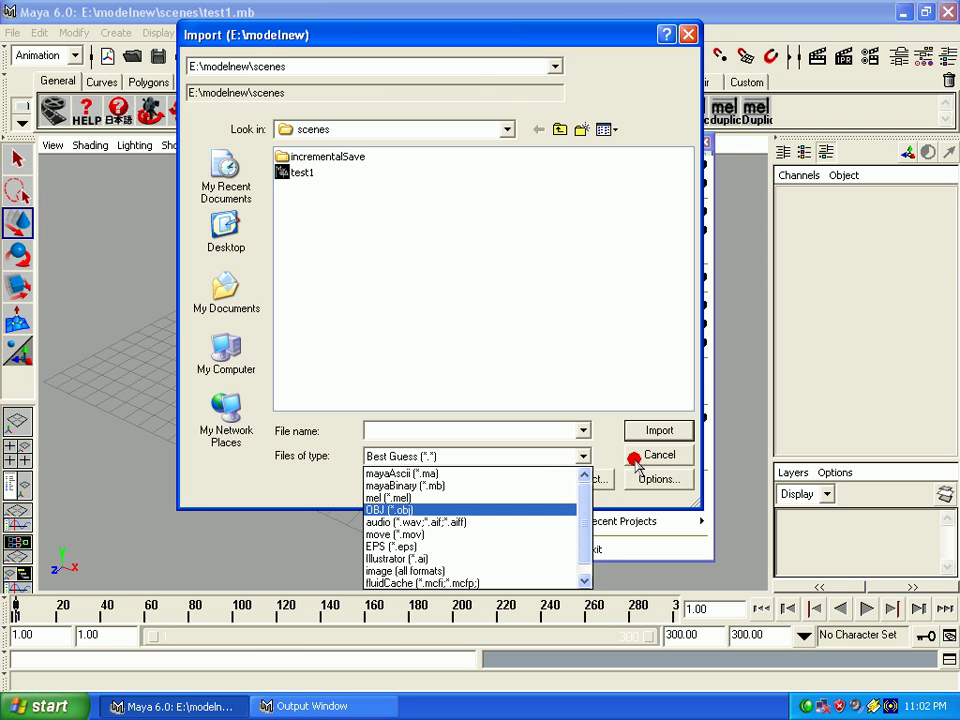
left_click(636, 460)
- In the Plug-in Manager, tick loaded for dwgTranslator.mll and close the manager
left_click(636, 456)
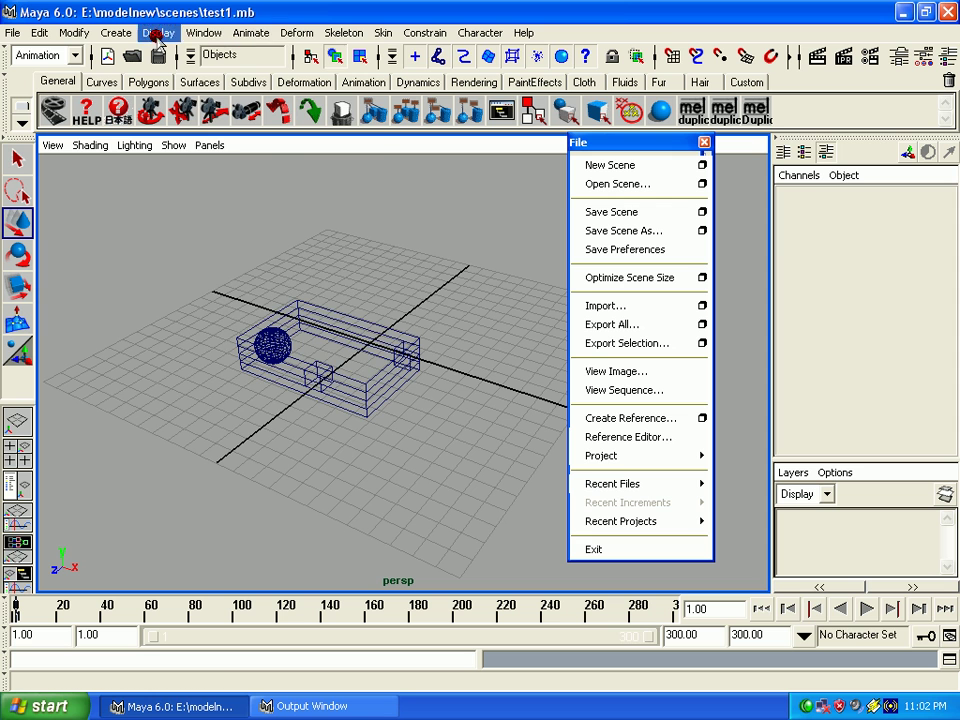
left_click(199, 36)
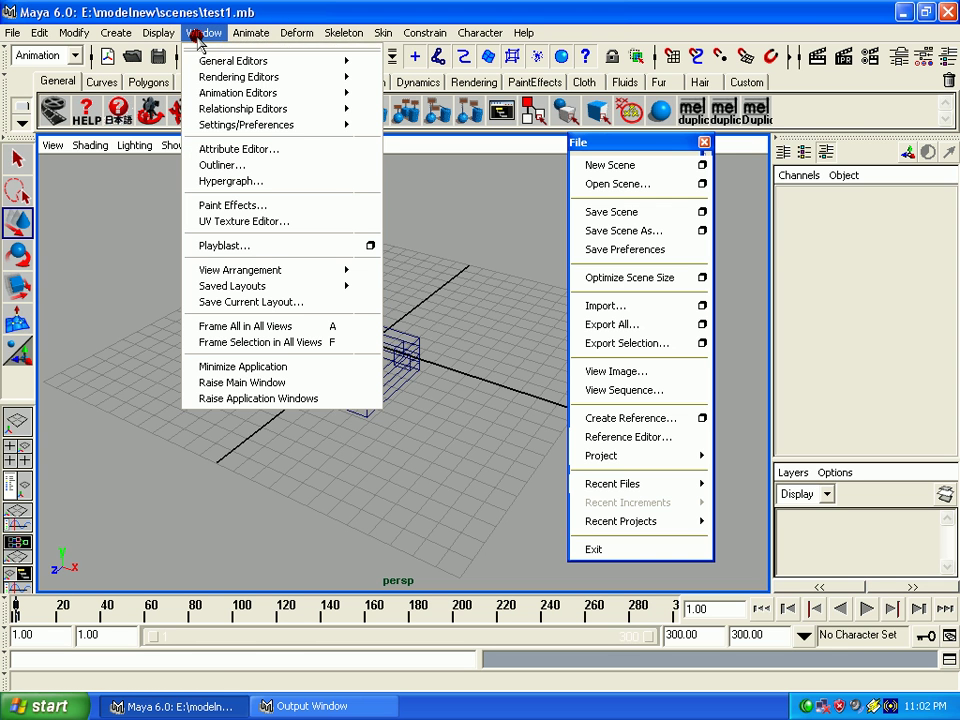
left_click(222, 124)
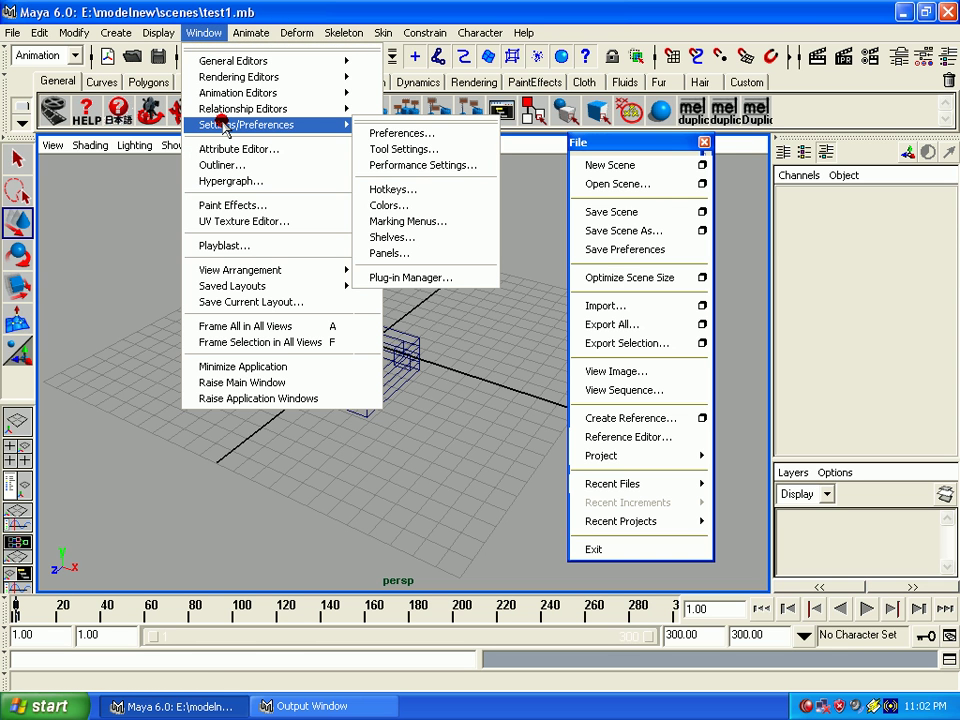
left_click(456, 276)
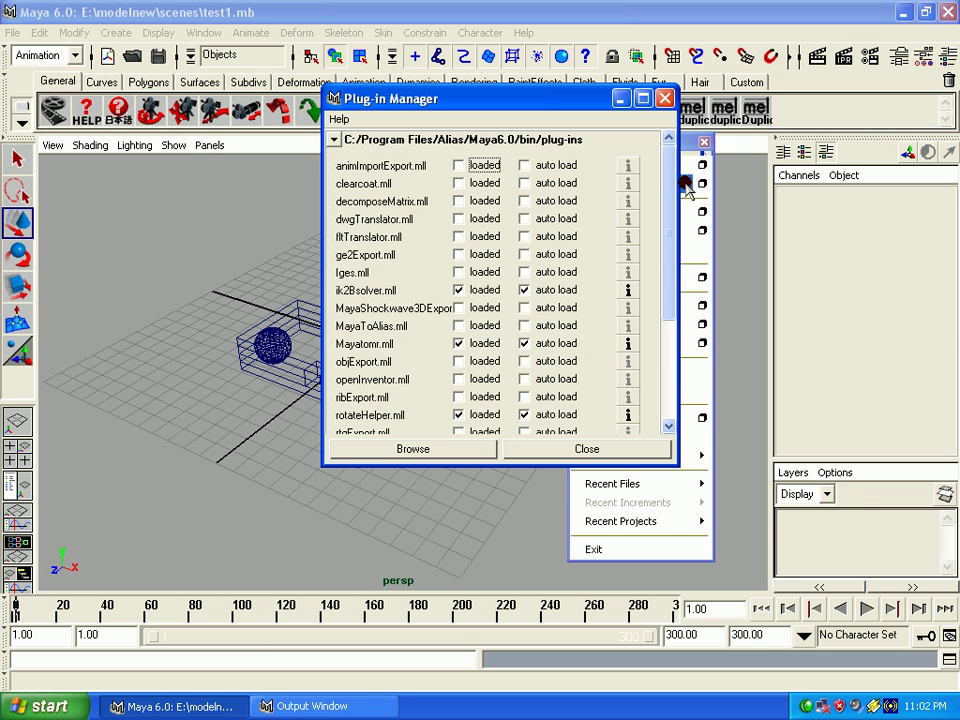
mouse_move(668, 182)
left_mouse_down()
mouse_move(663, 275)
mouse_move(660, 185)
left_mouse_up()
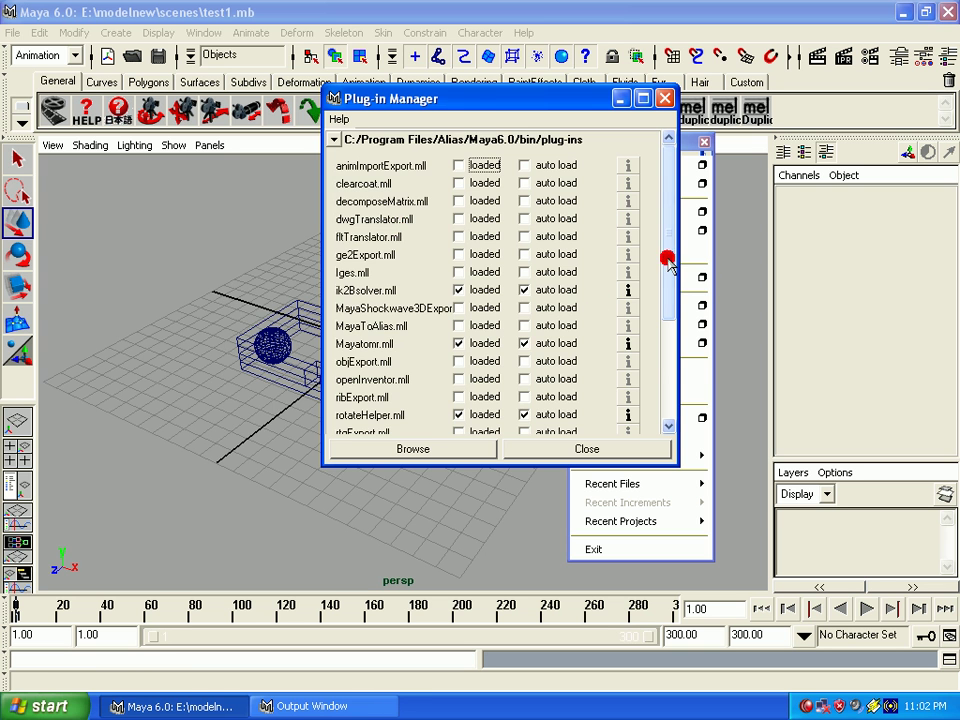
left_click_drag(668, 262, 668, 347)
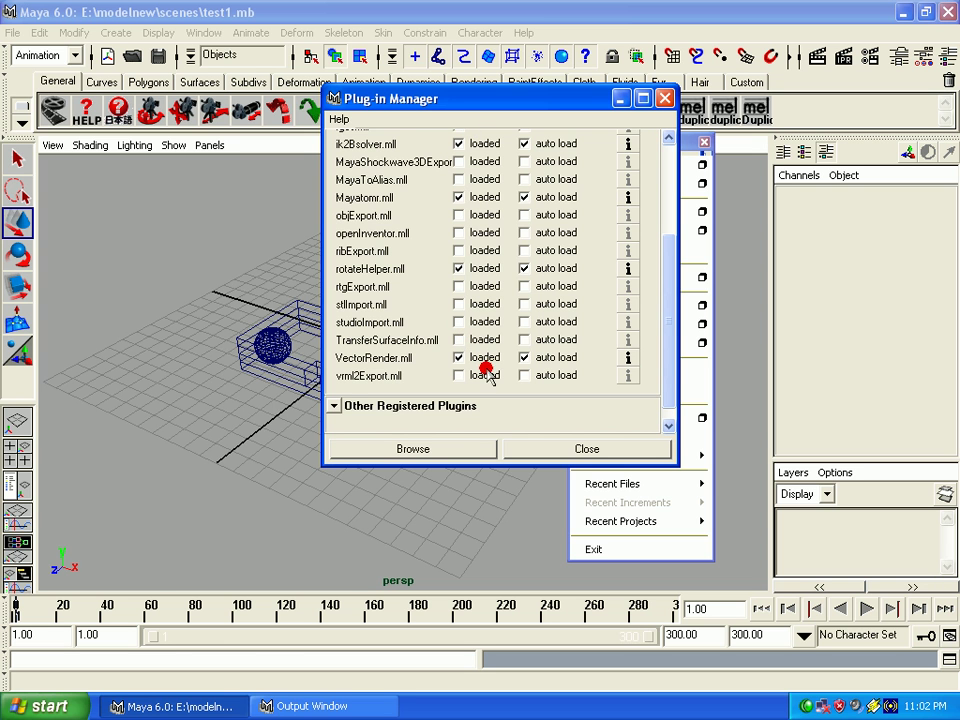
left_click_drag(664, 370, 666, 266)
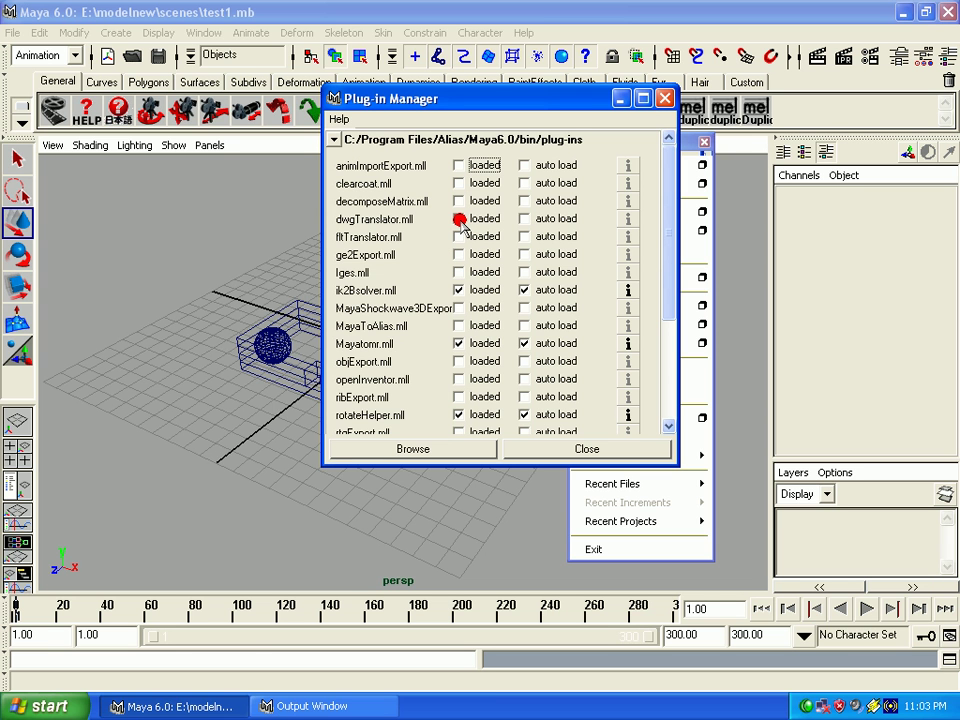
left_click(459, 219)
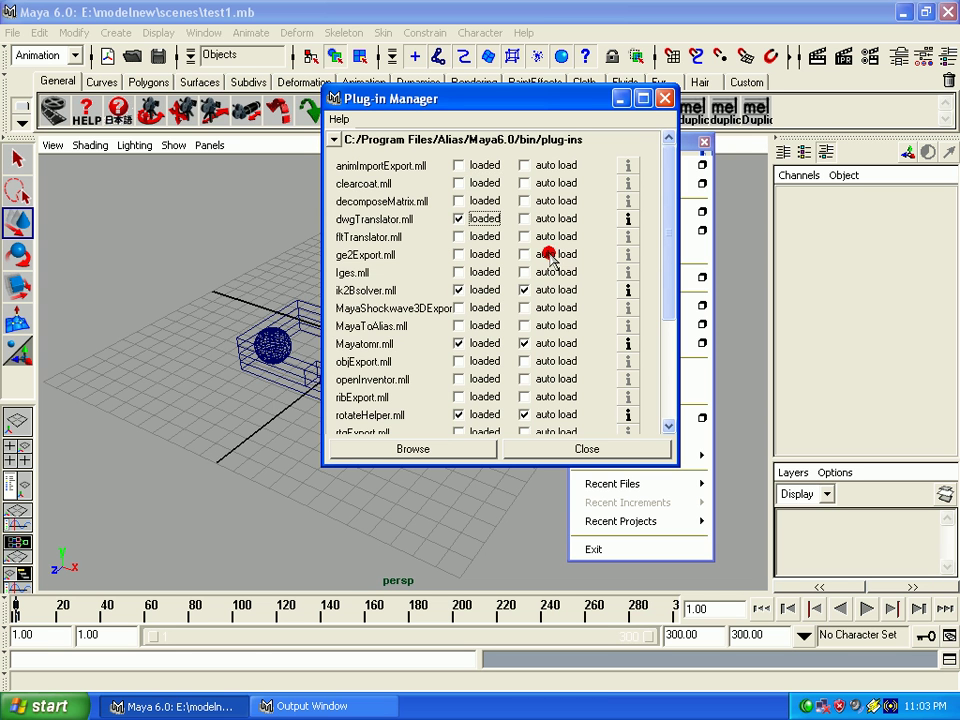
left_click(607, 447)
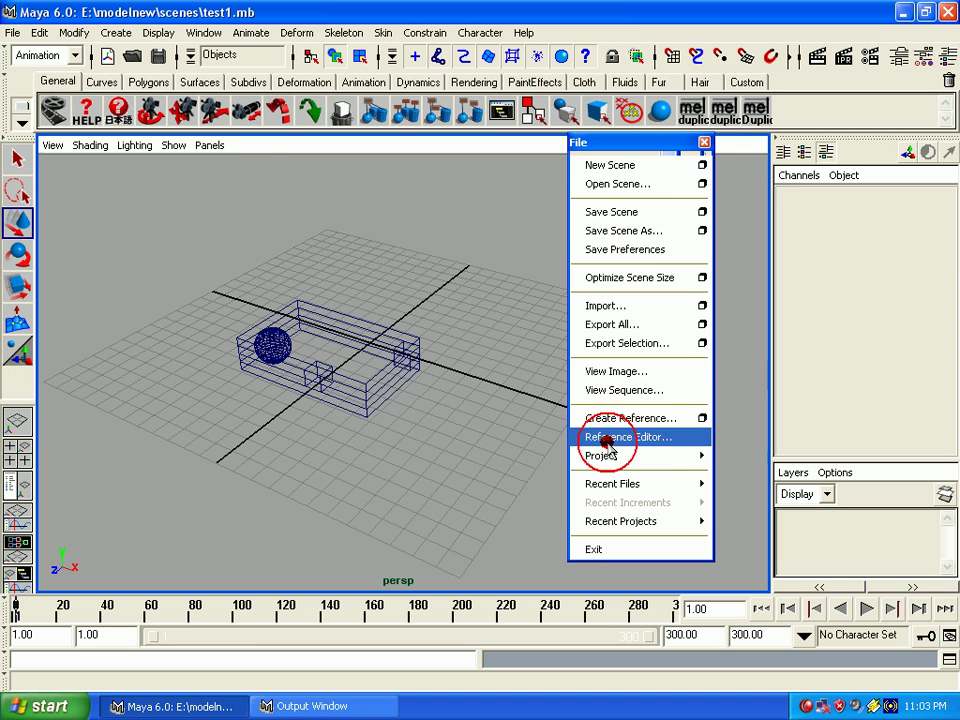
left_click(620, 306)
left_click(400, 456)
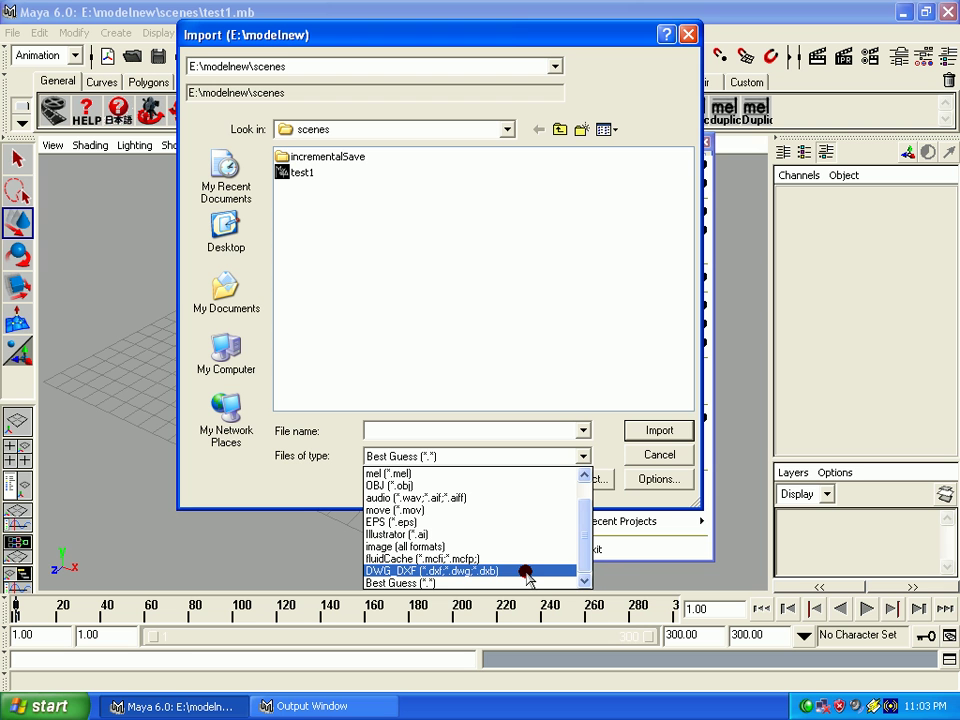
left_click(675, 458)
left_click(673, 456)
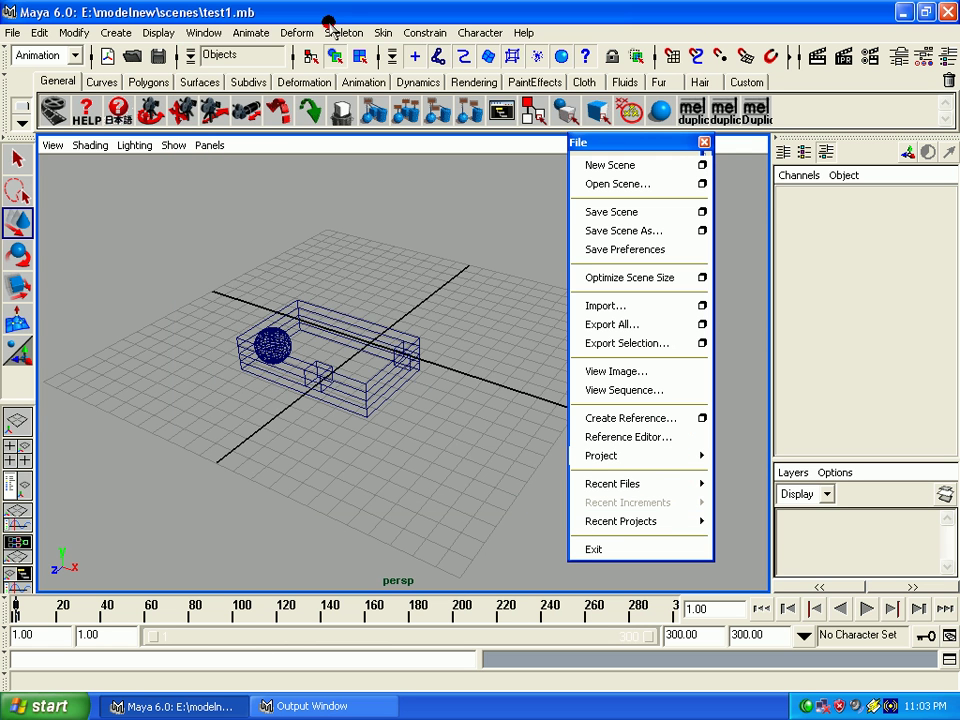
- Untick loaded for dwgTranslator.mll in the Plug-in Manager and close it
left_click(158, 32)
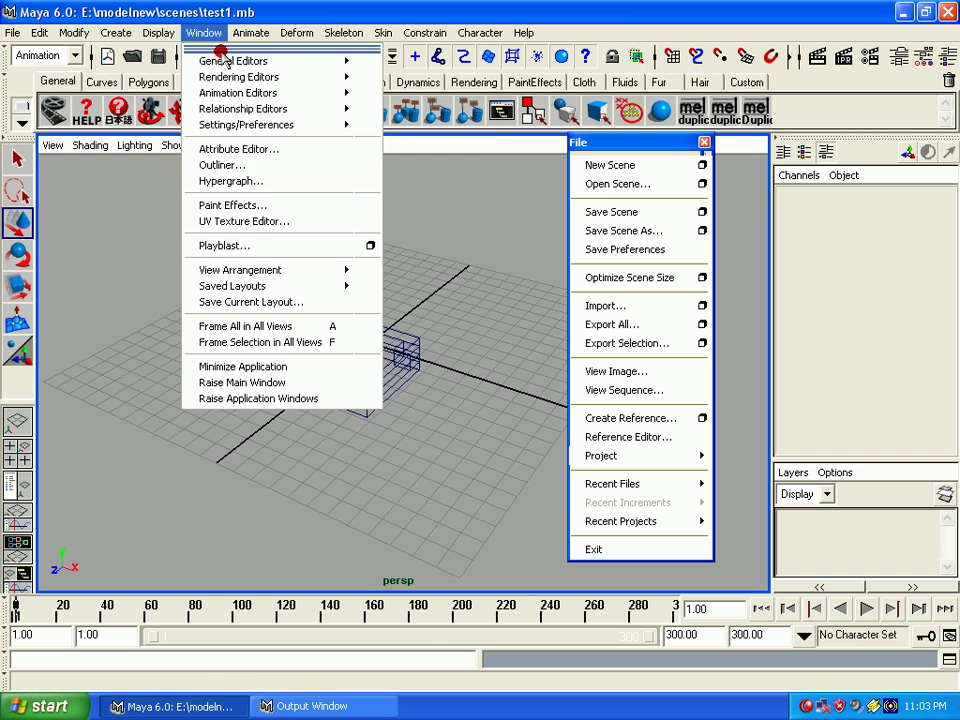
mouse_move(246, 124)
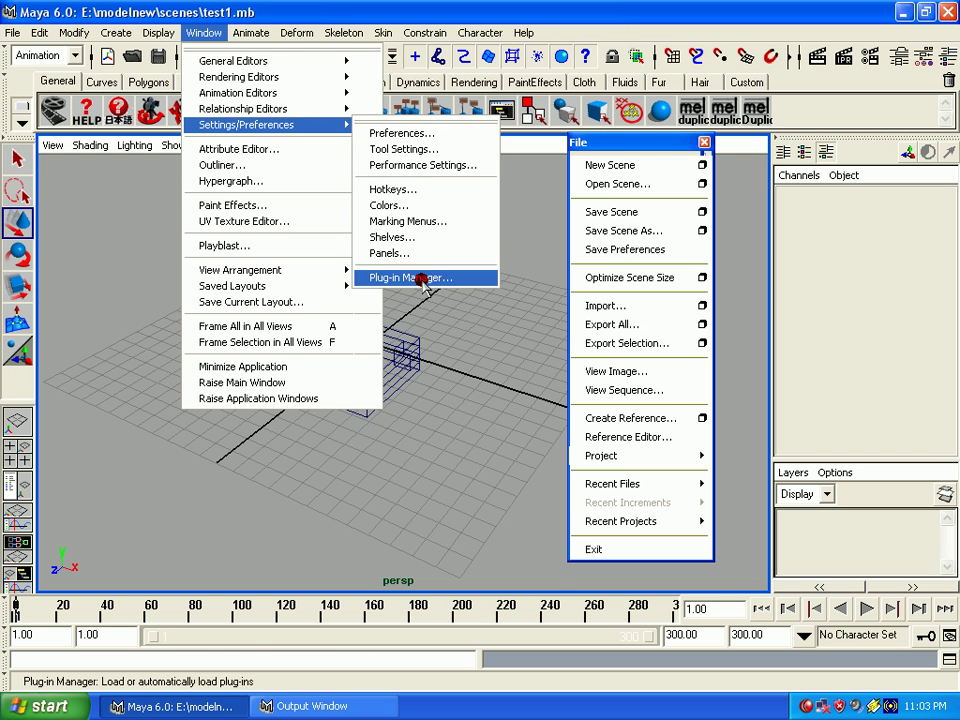
left_click(424, 280)
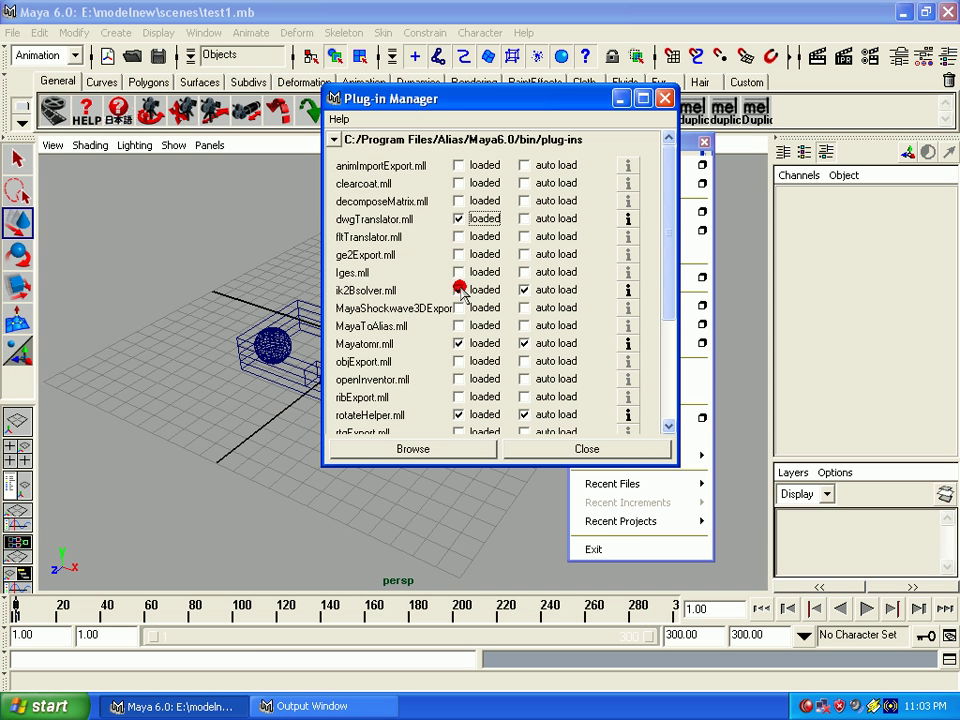
left_click(459, 289)
left_click(563, 447)
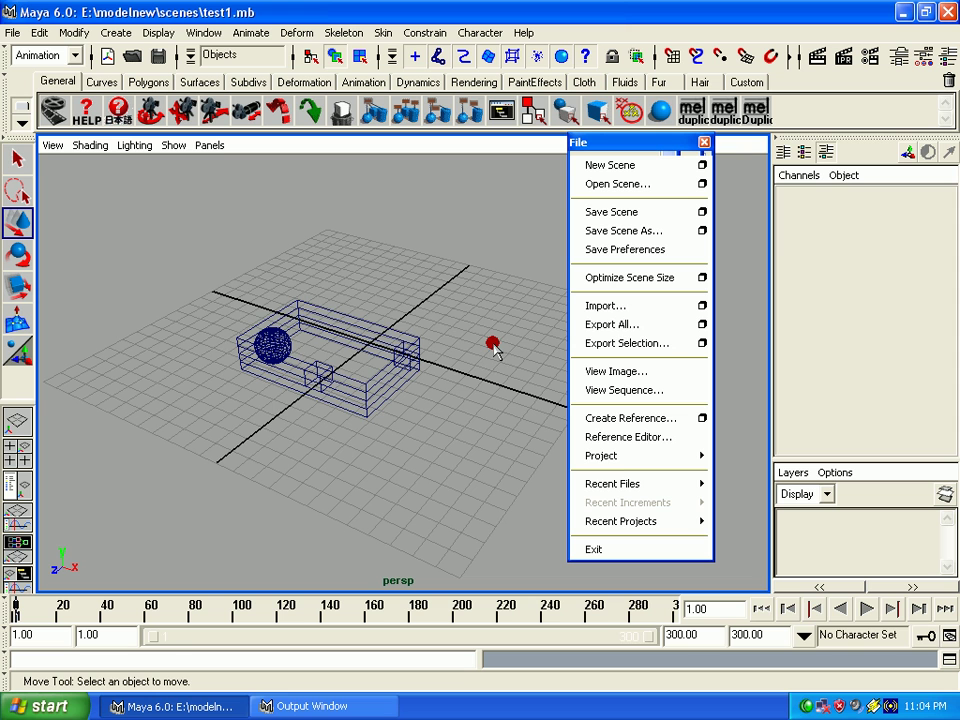
- In Export All options, keep mayaBinary as the file type and reset settings to defaults
left_click(702, 325)
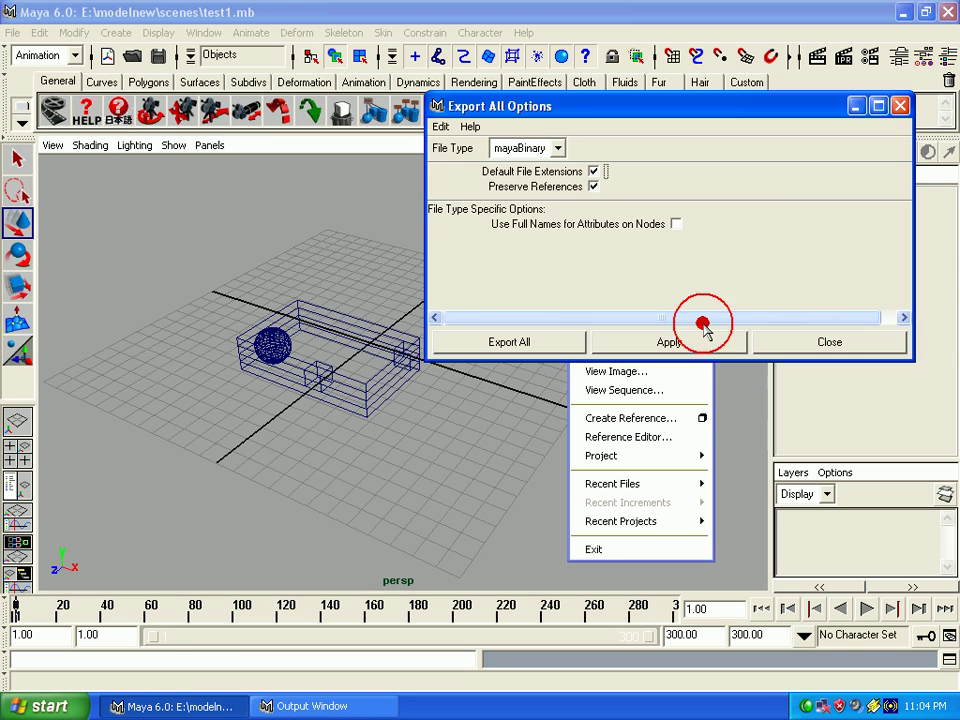
left_click(540, 153)
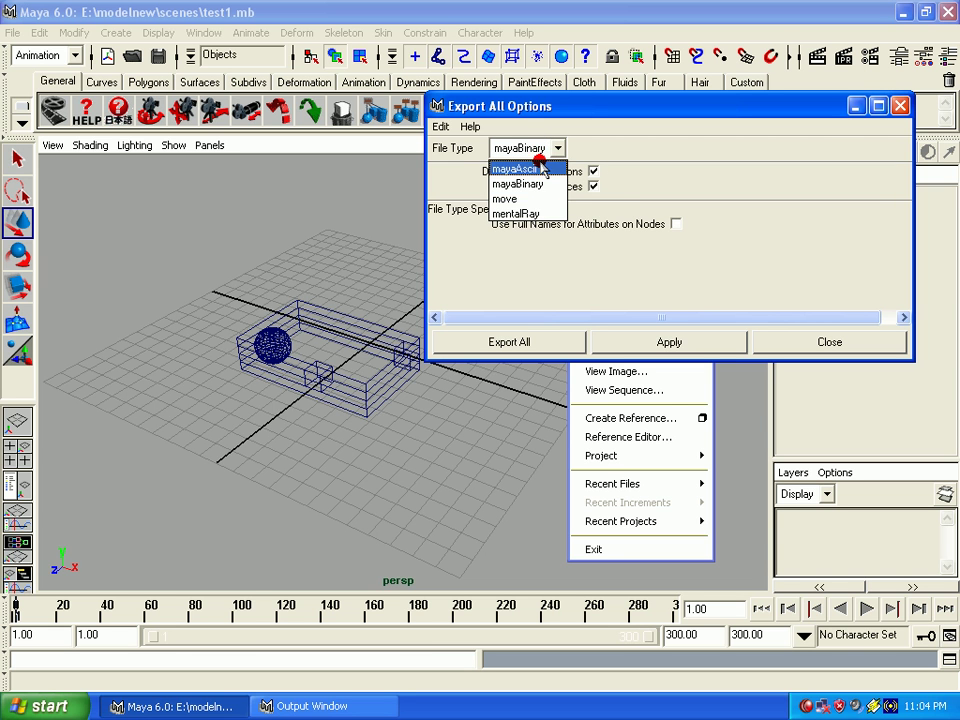
left_click(541, 149)
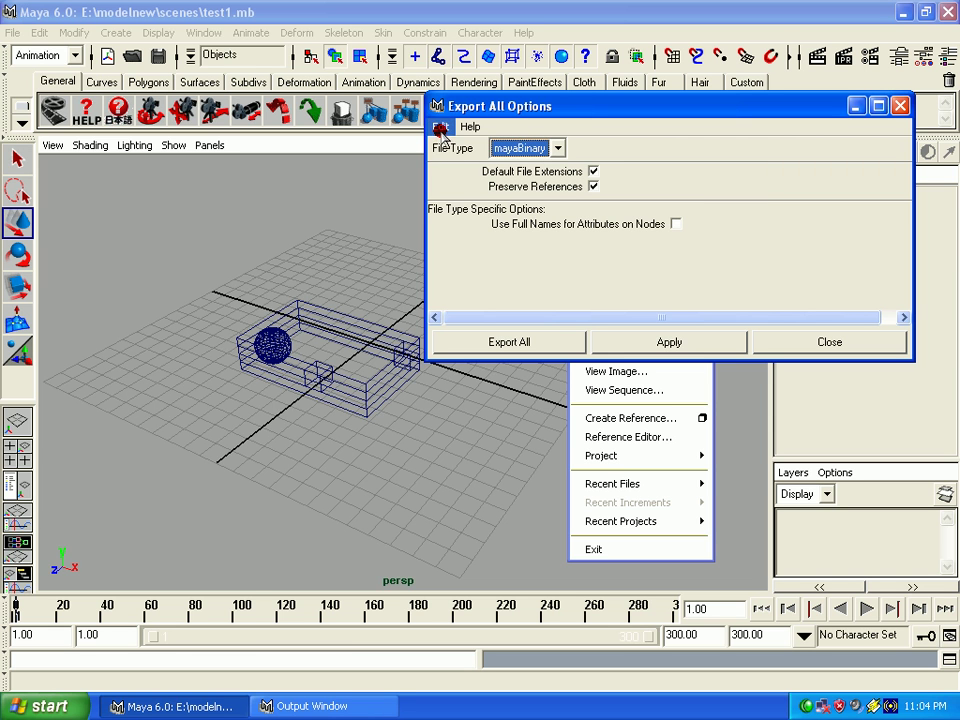
left_click(440, 127)
left_click(458, 164)
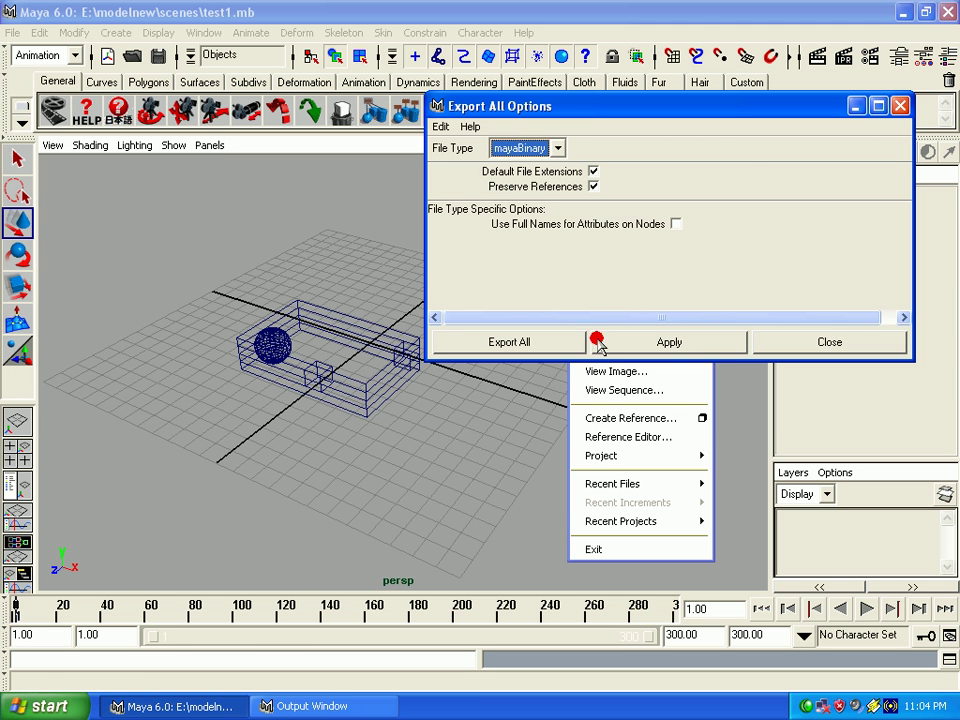
- Cancel the export file browser and close the Export All Options window
left_click(660, 340)
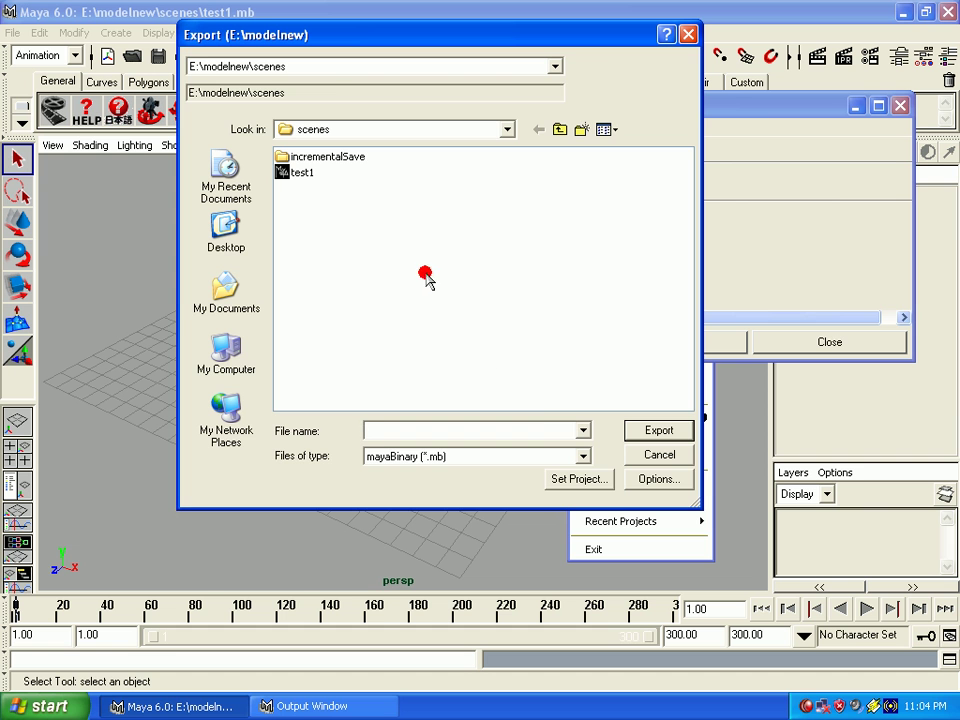
left_click(662, 455)
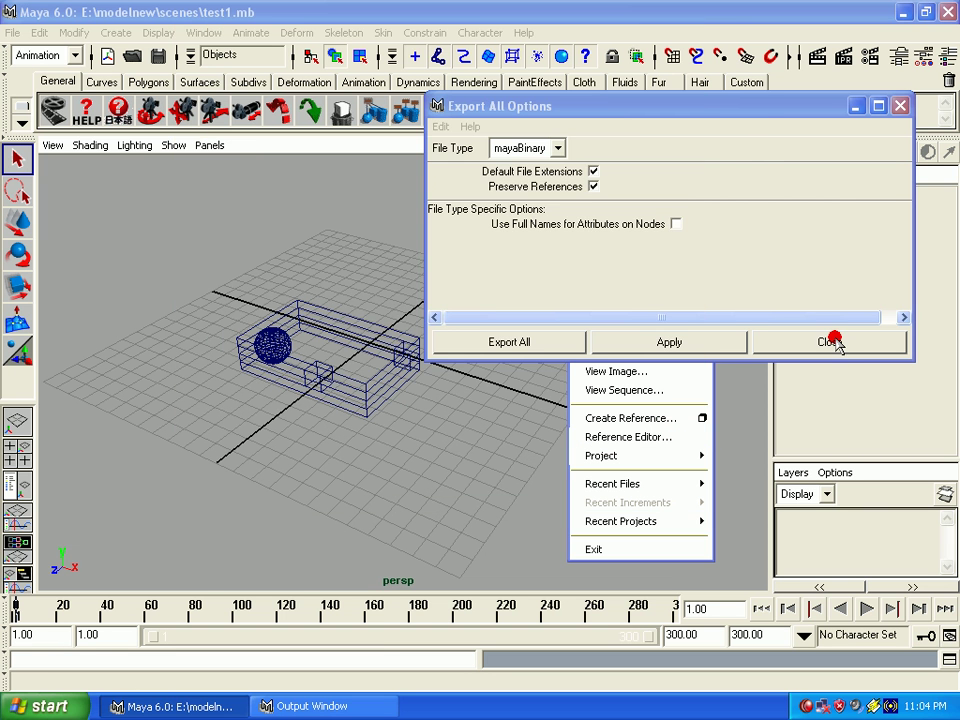
left_click(770, 340)
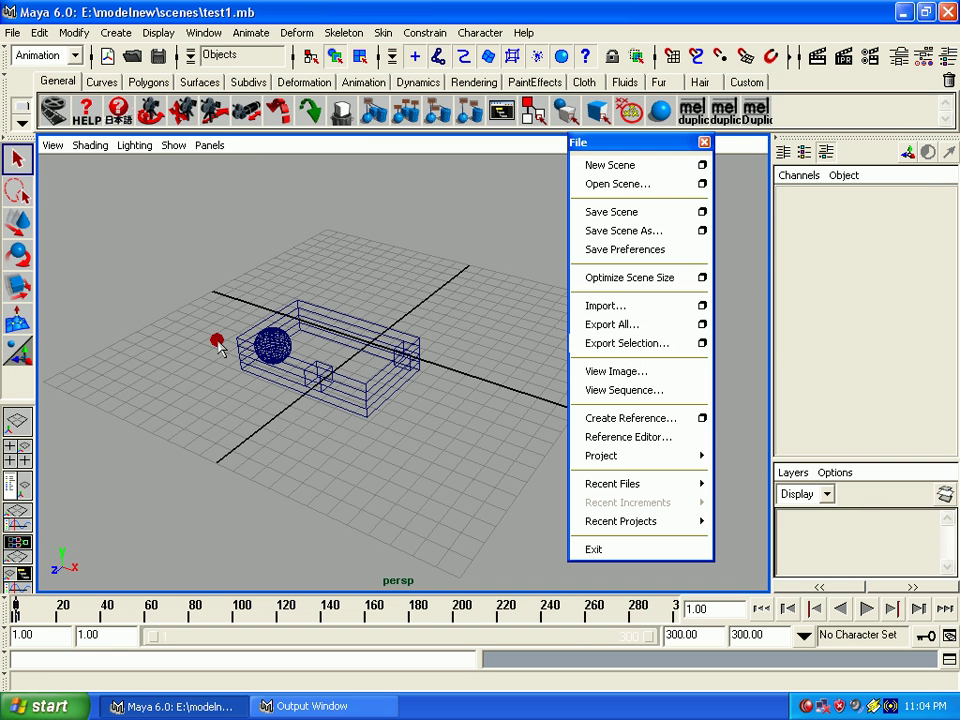
- Select the sphere's lattice, then pick E:\modelnew from Recent Projects as the current project
left_click(276, 342)
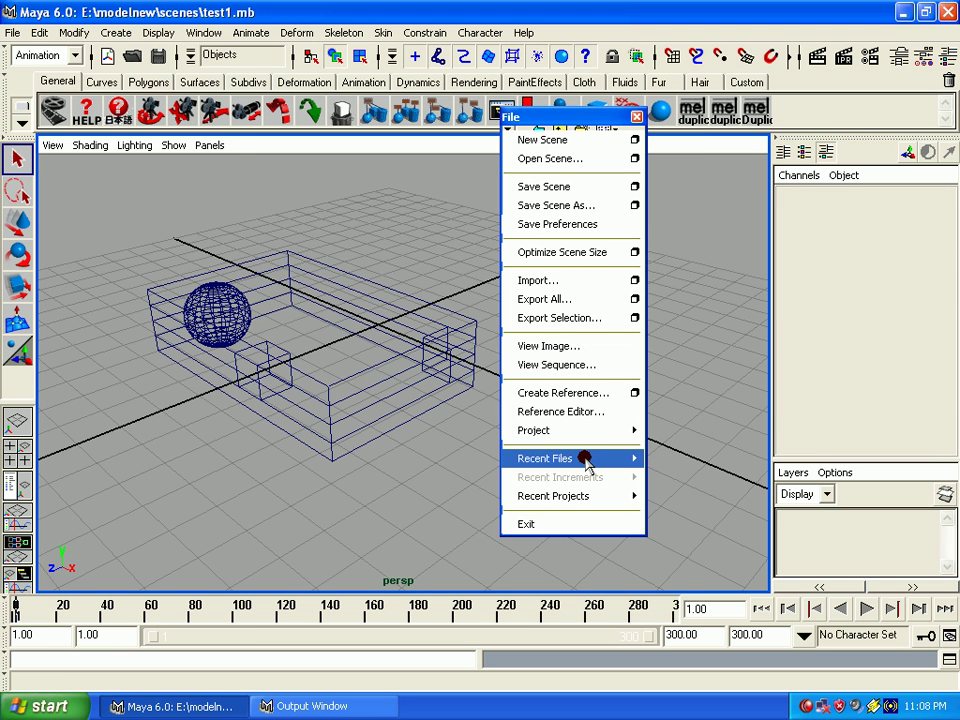
left_click(586, 462)
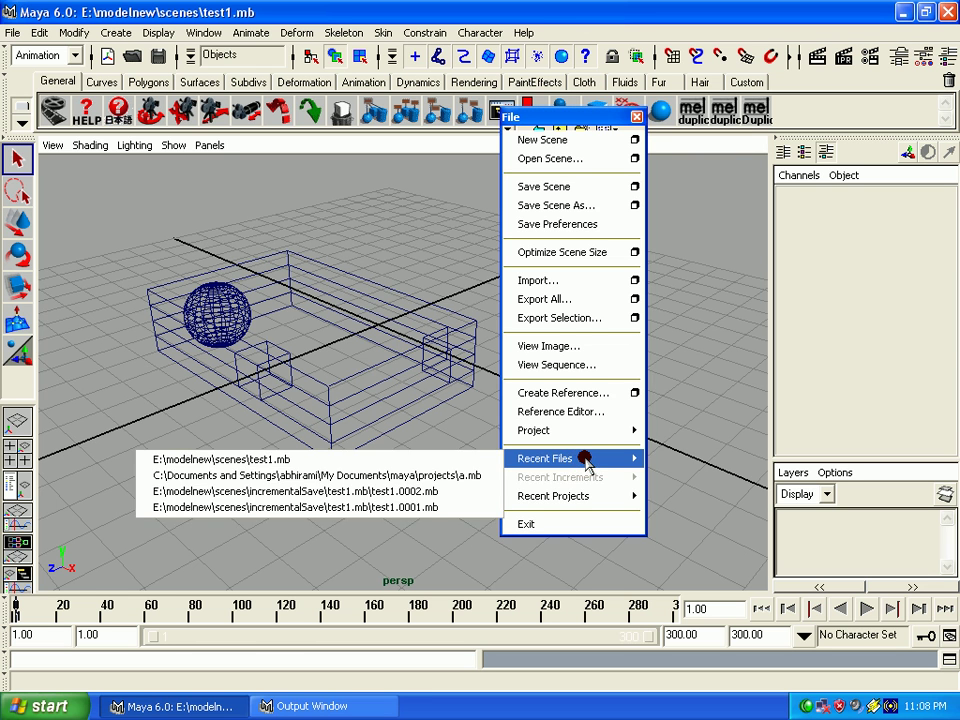
left_click(574, 458)
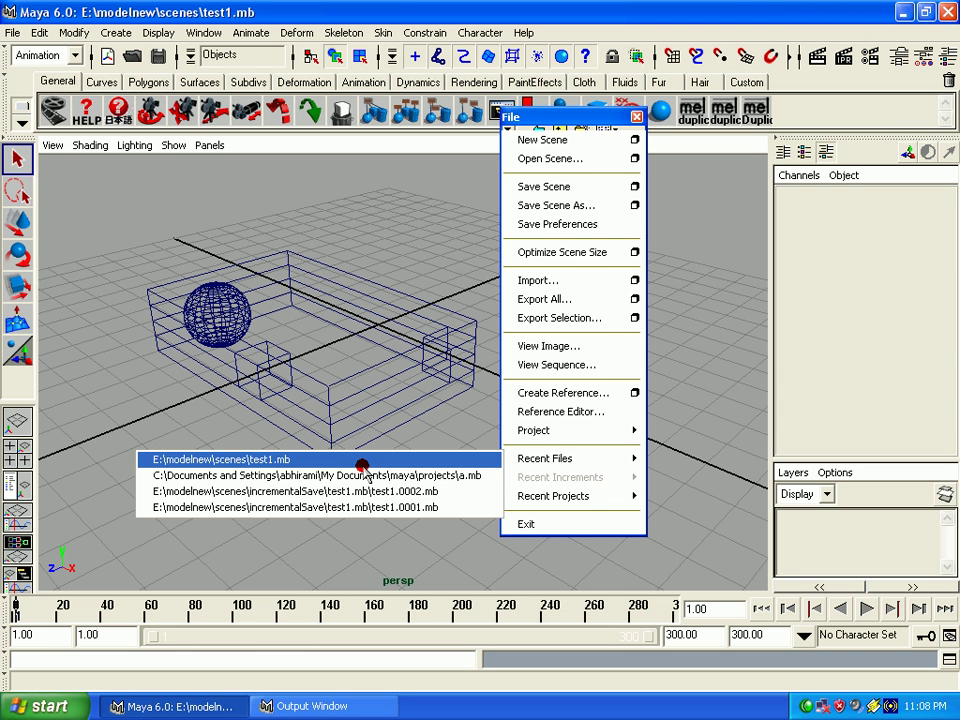
left_click(598, 496)
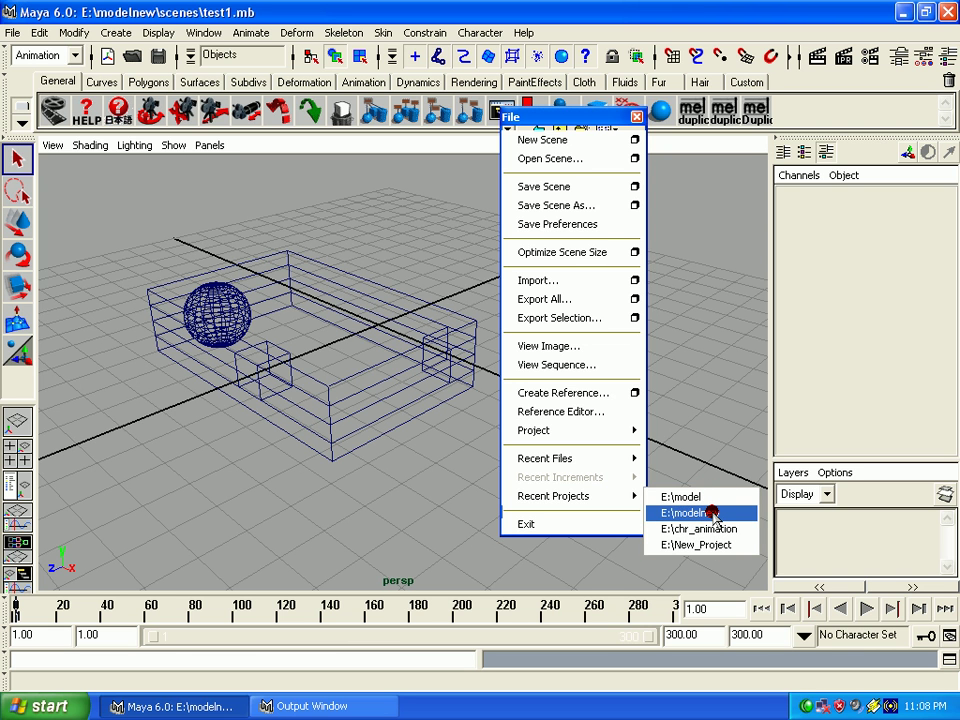
left_click(713, 515)
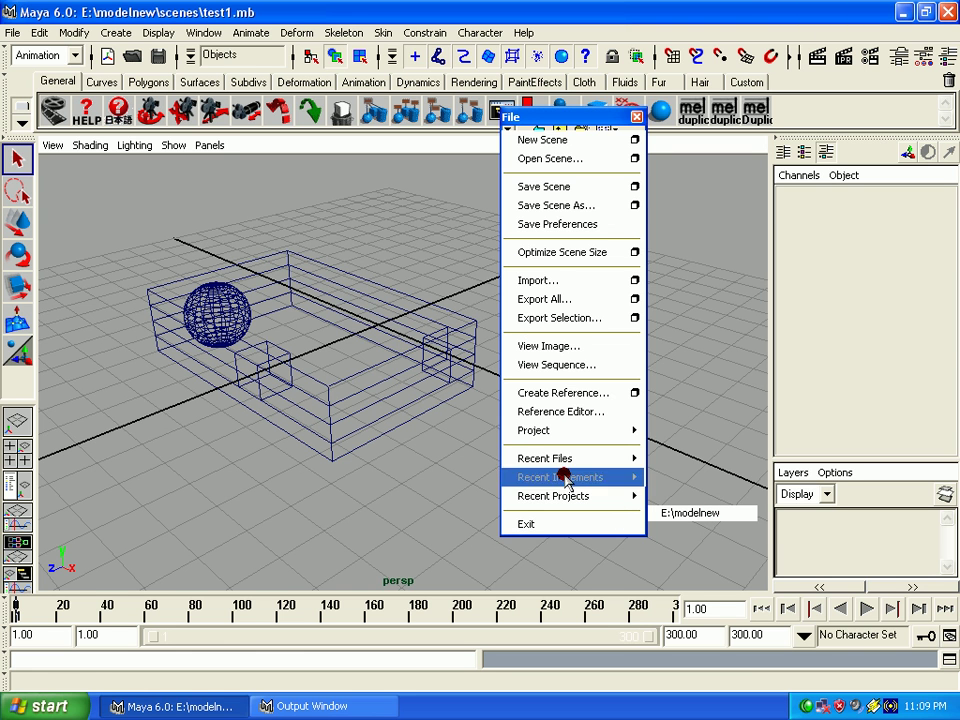
- Switch to the Modeling menu set and open Preferences on the Files/Projects category
left_click(45, 55)
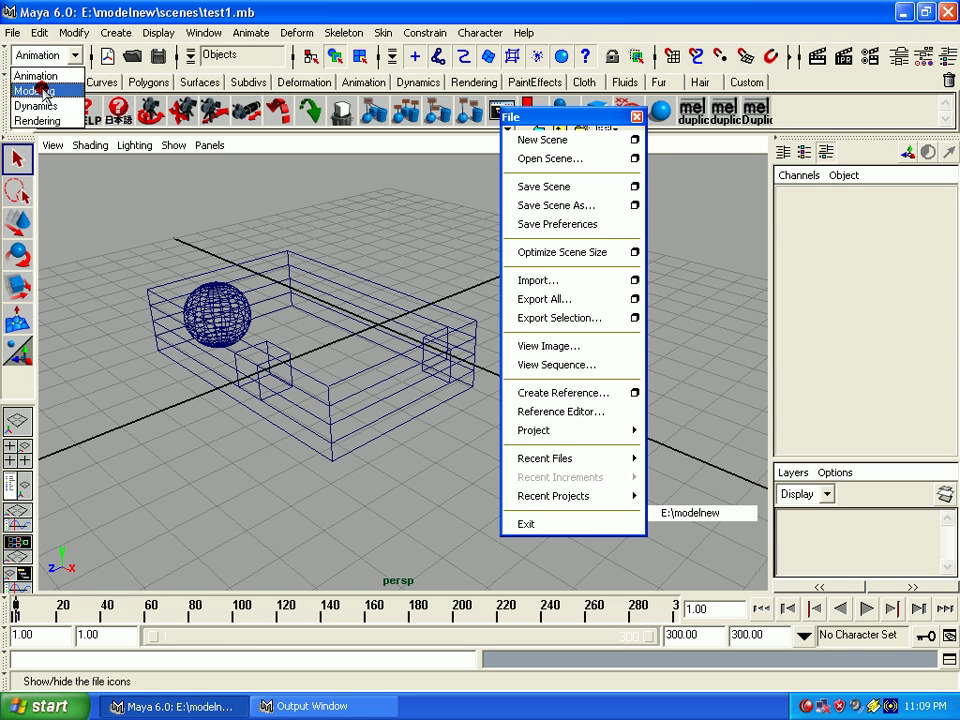
left_click(42, 91)
left_click(204, 33)
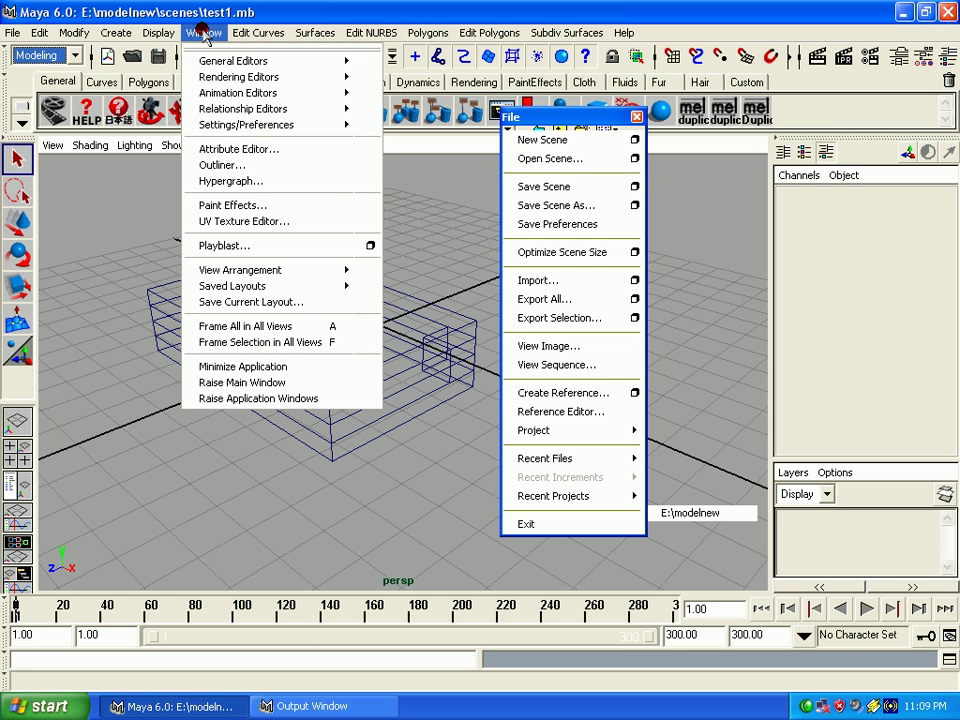
mouse_move(246, 125)
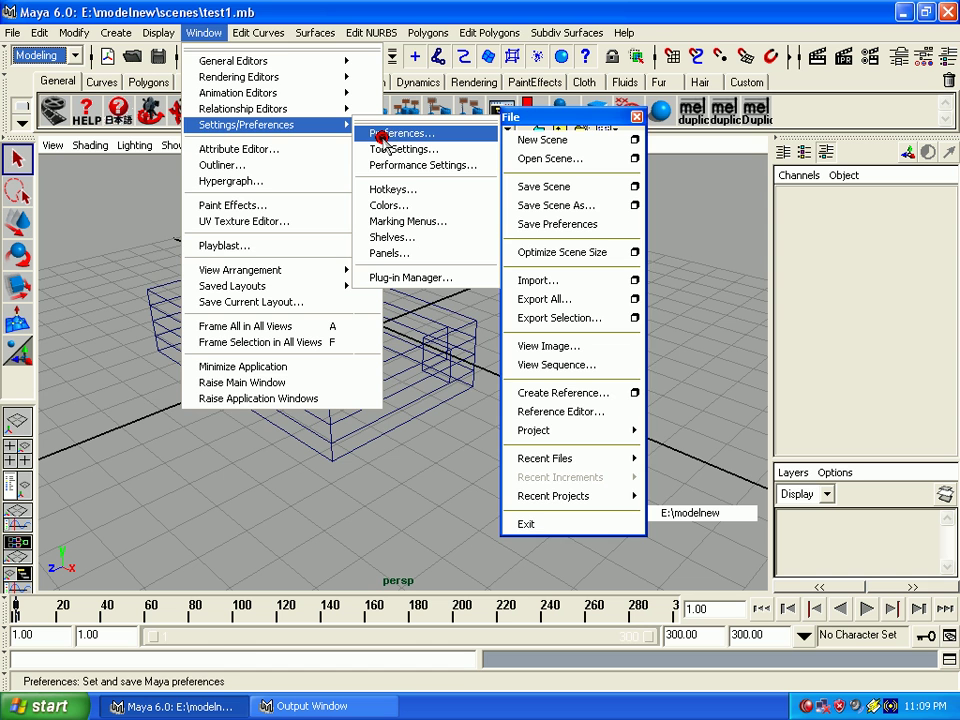
left_click(383, 137)
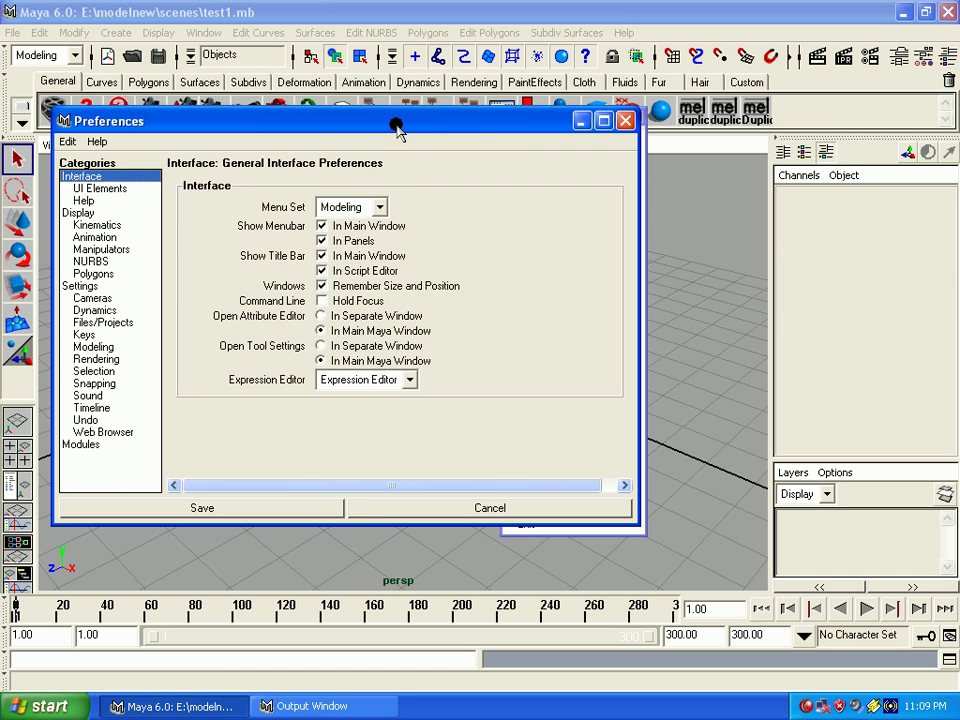
left_click_drag(394, 122, 497, 91)
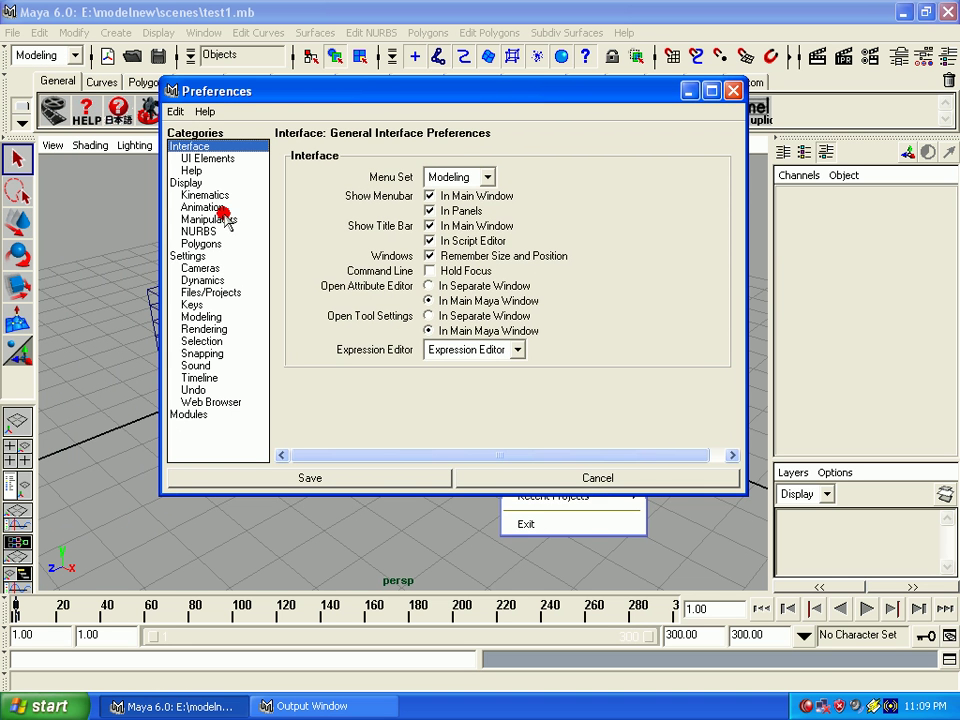
left_click(215, 293)
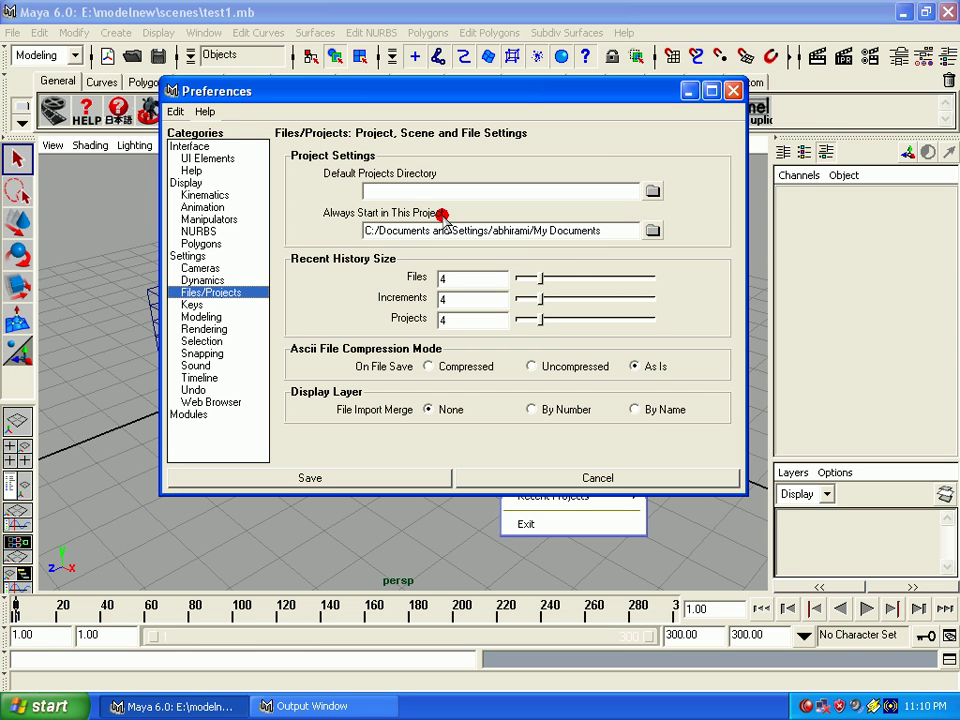
left_click_drag(619, 231, 285, 234)
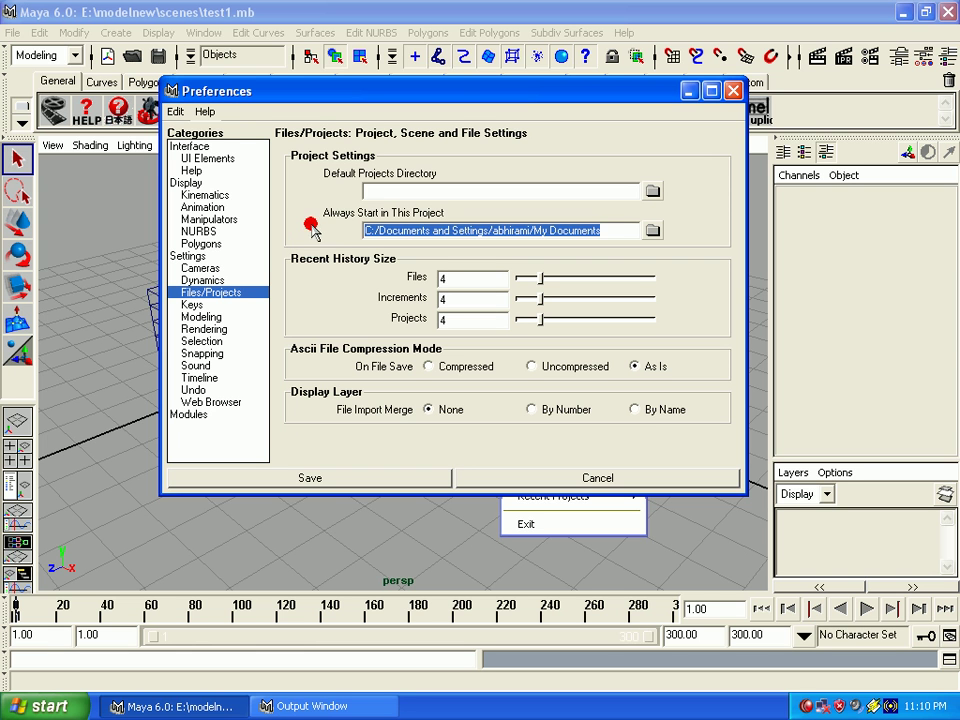
left_click(381, 195)
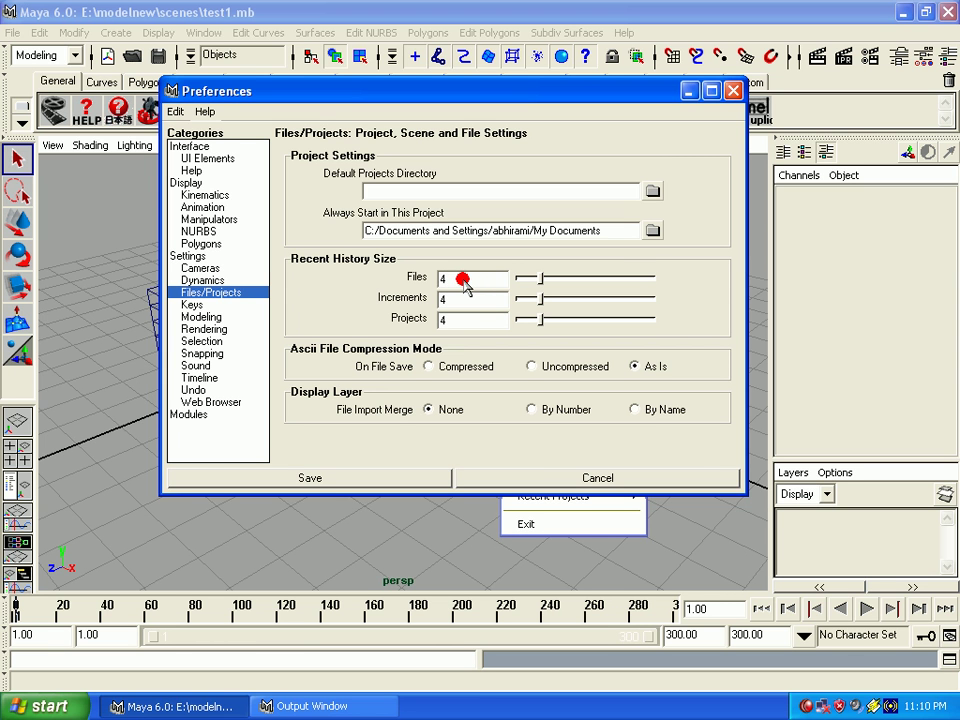
left_click(488, 298)
double_click(470, 278)
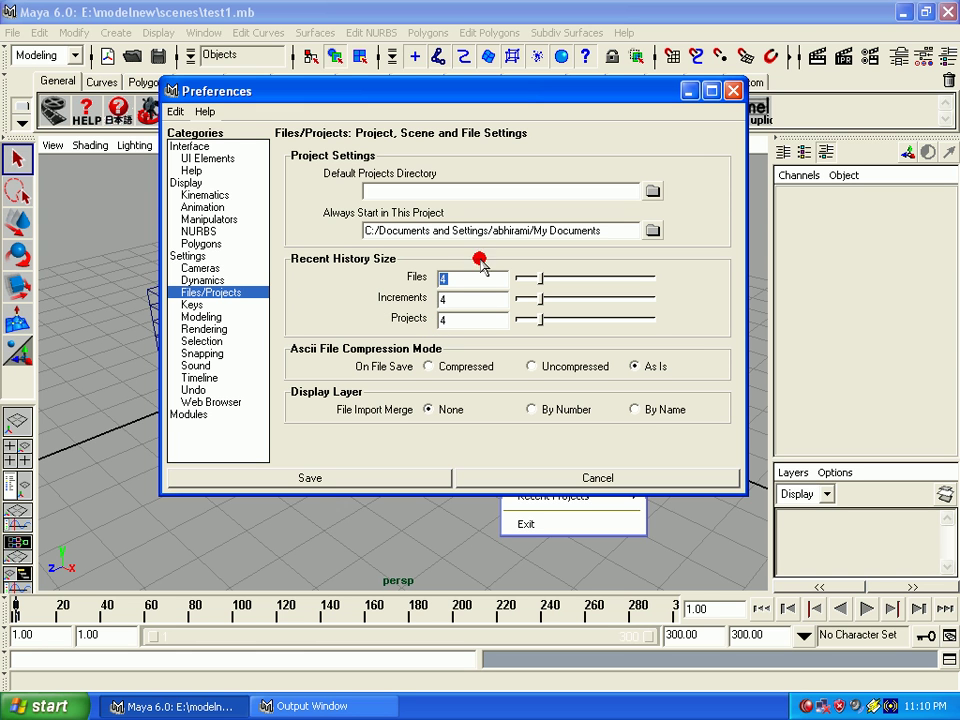
left_click(466, 299)
left_click(461, 320)
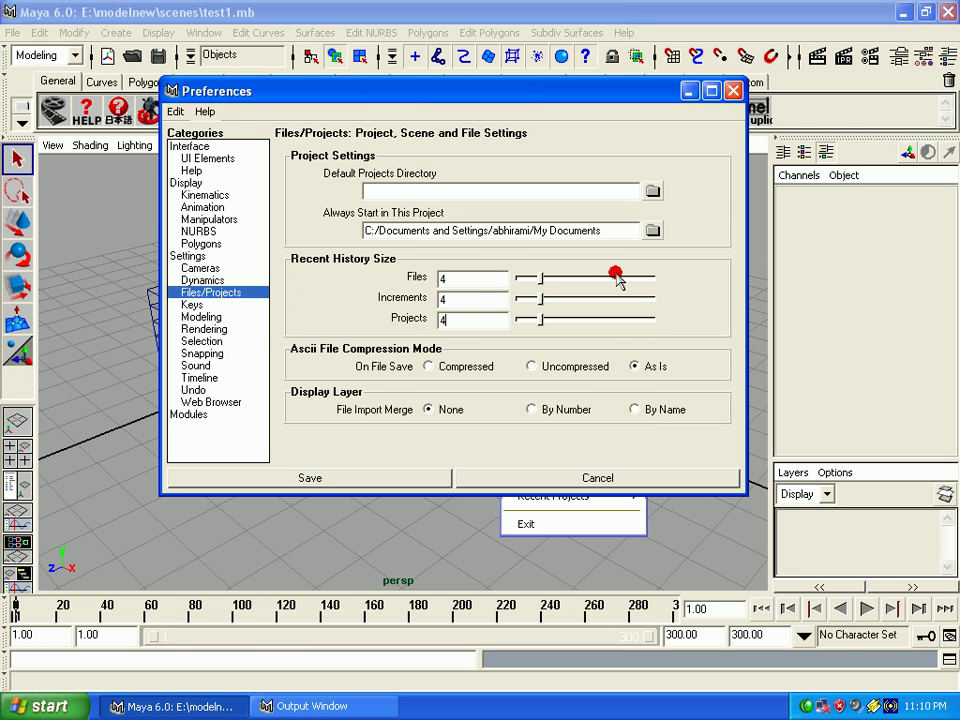
left_click_drag(497, 292, 399, 283)
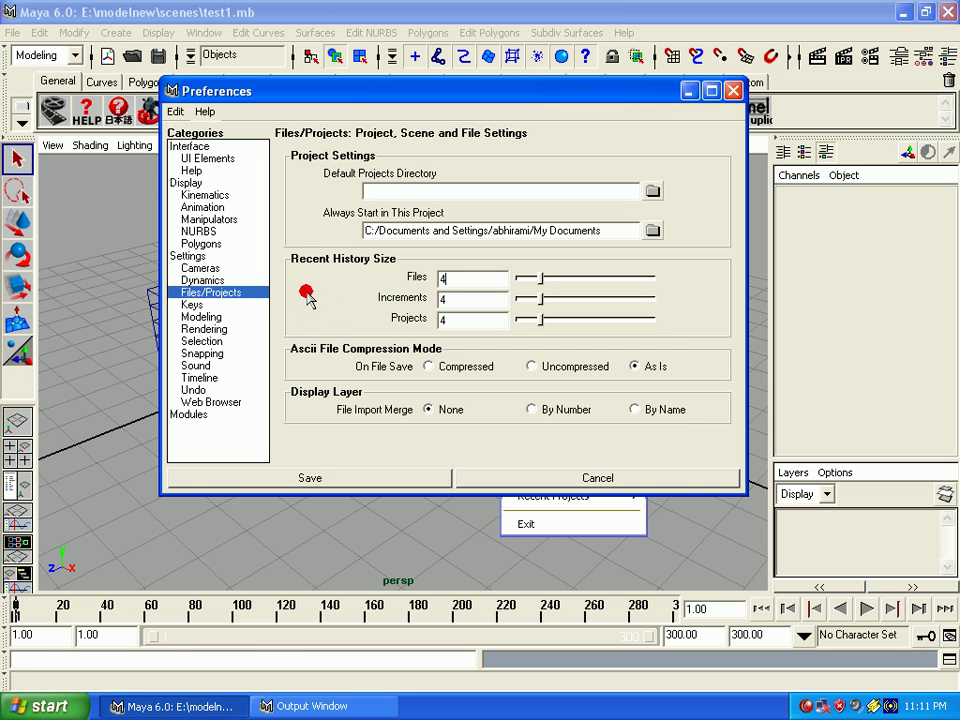
- Show the Settings page and toggle the world up axis to Z and back to Y
left_click(188, 257)
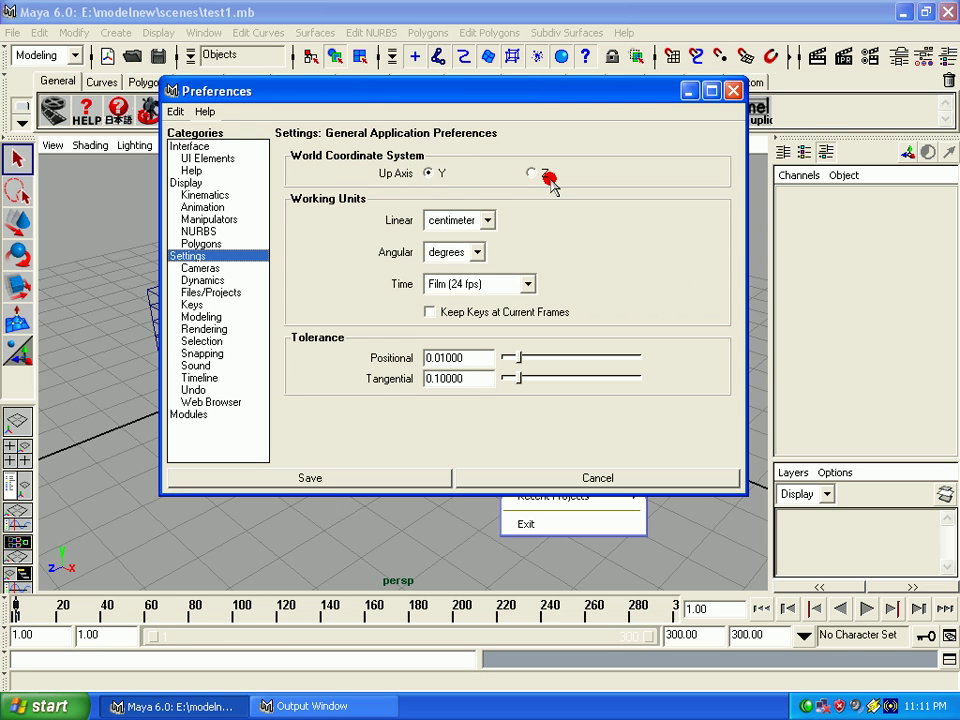
left_click_drag(523, 90, 592, 85)
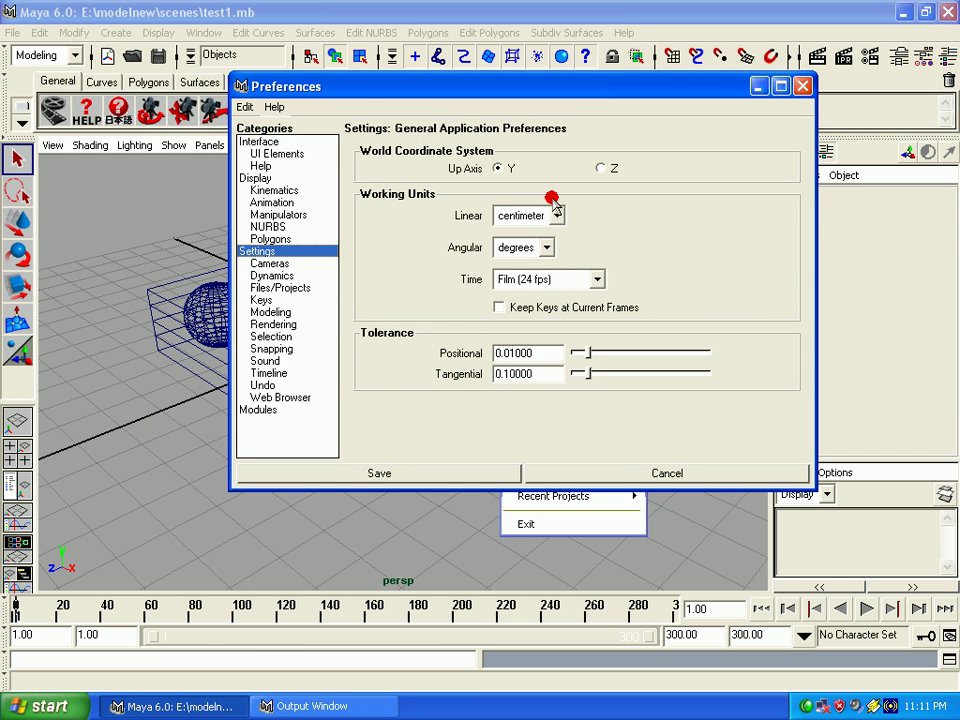
left_click(604, 167)
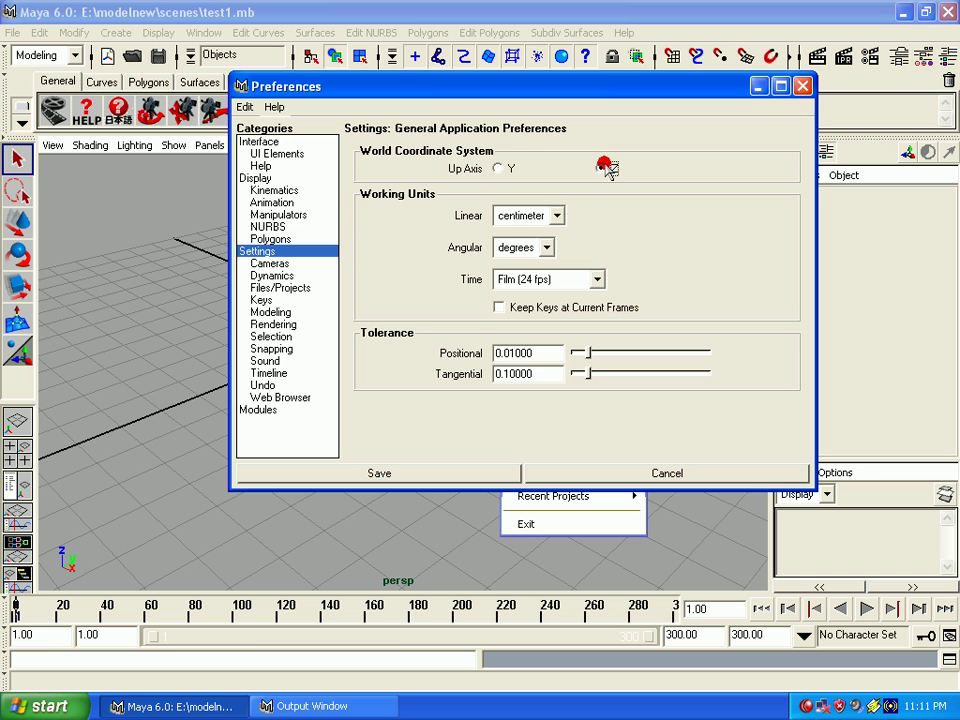
left_click(497, 168)
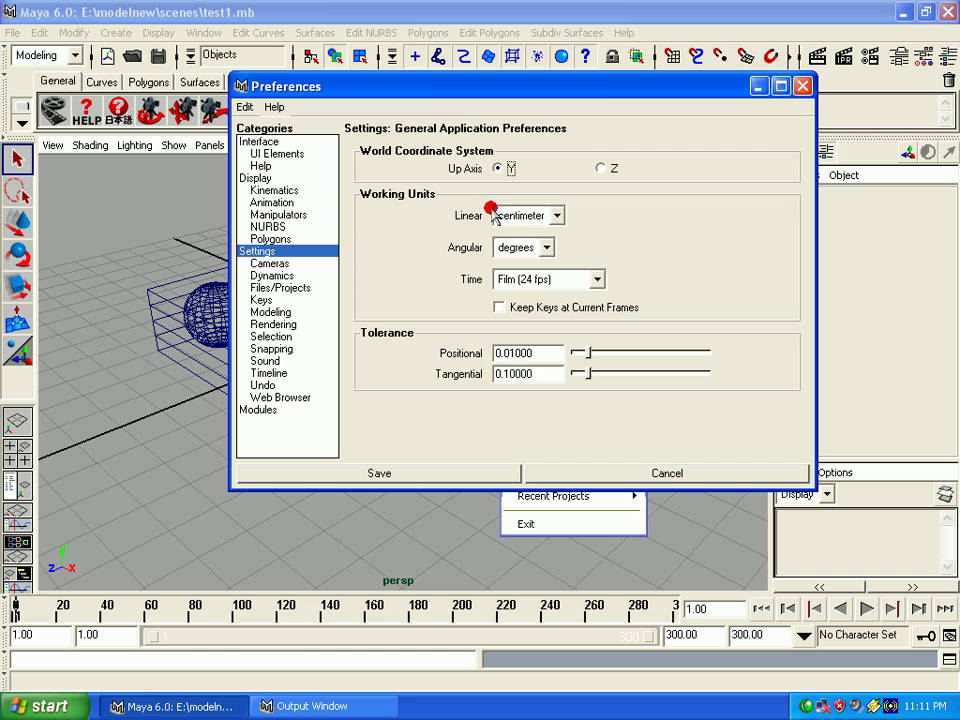
- Keep centimeter, degrees and Film (24 fps) as working units and save the preferences
left_click(520, 216)
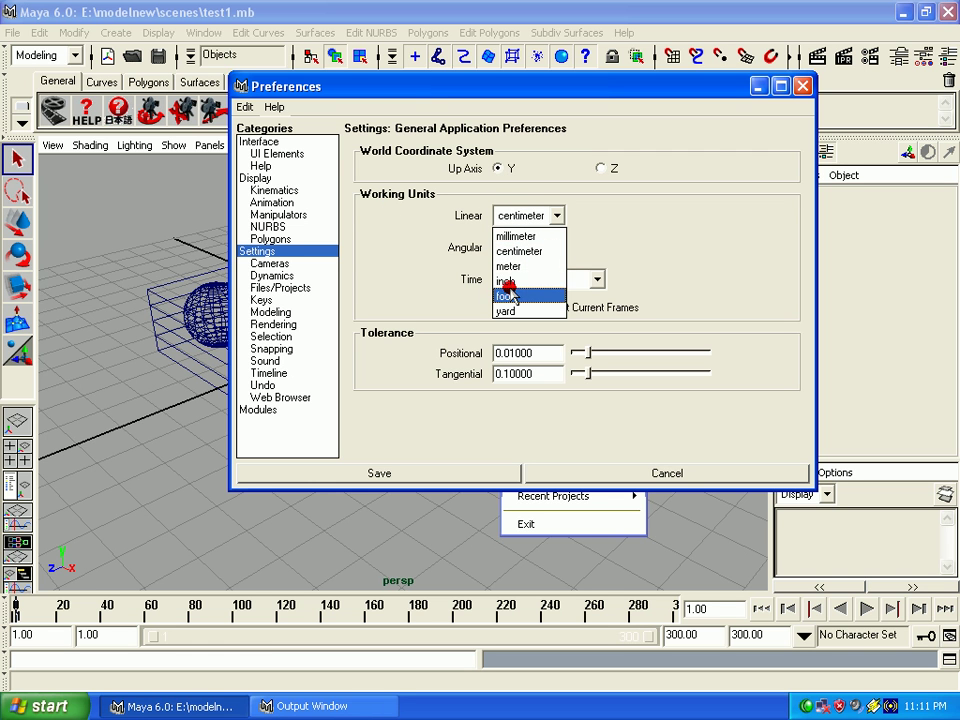
left_click(456, 233)
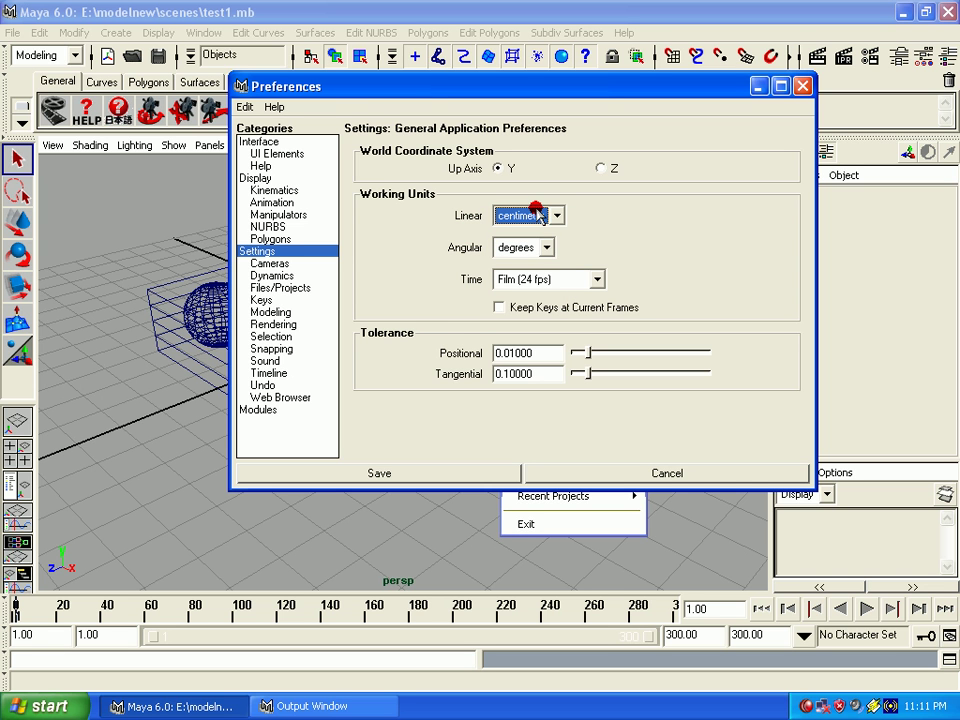
left_click(547, 248)
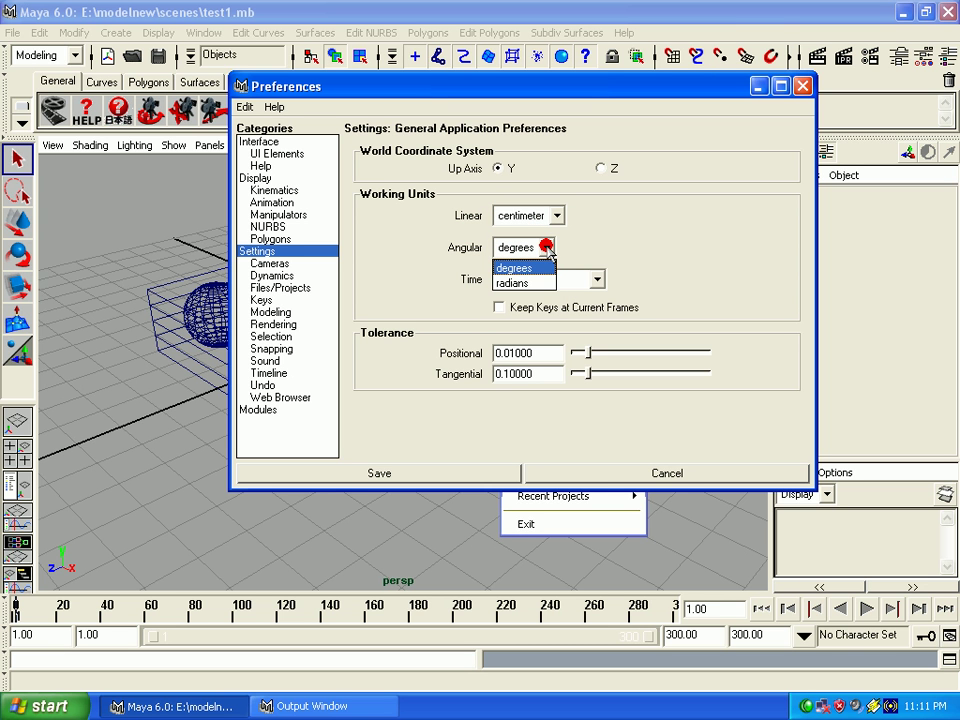
left_click(548, 250)
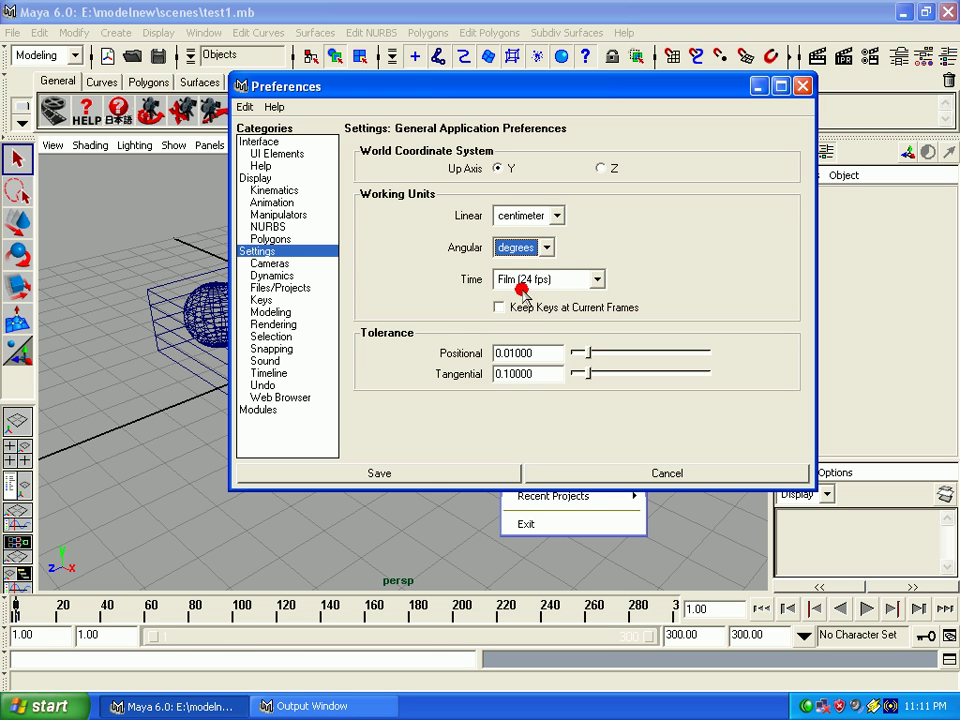
left_click(599, 283)
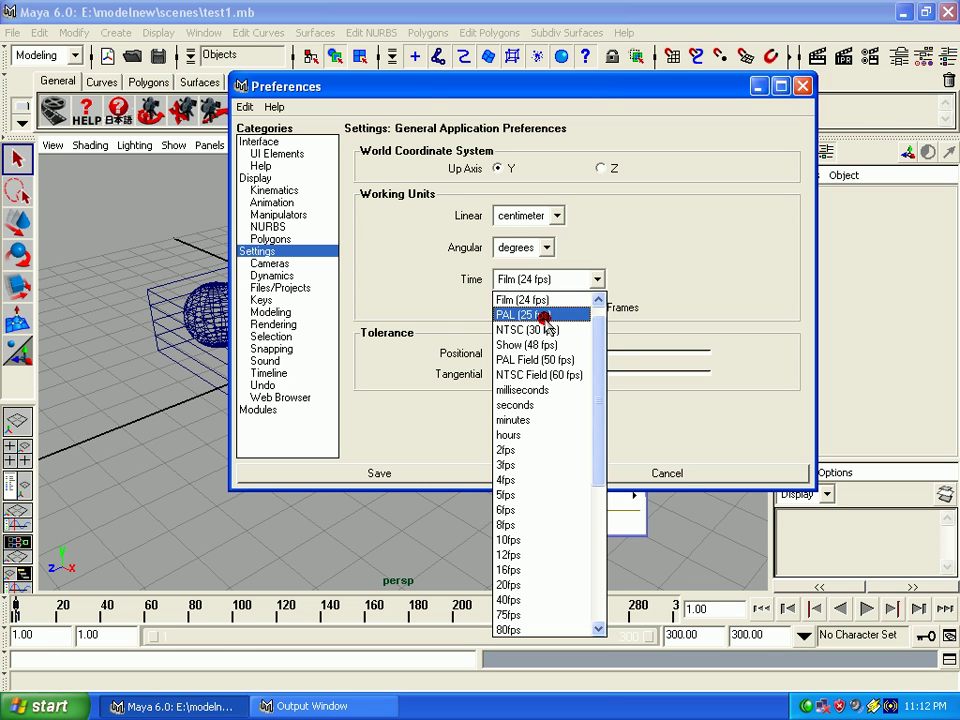
left_click(552, 301)
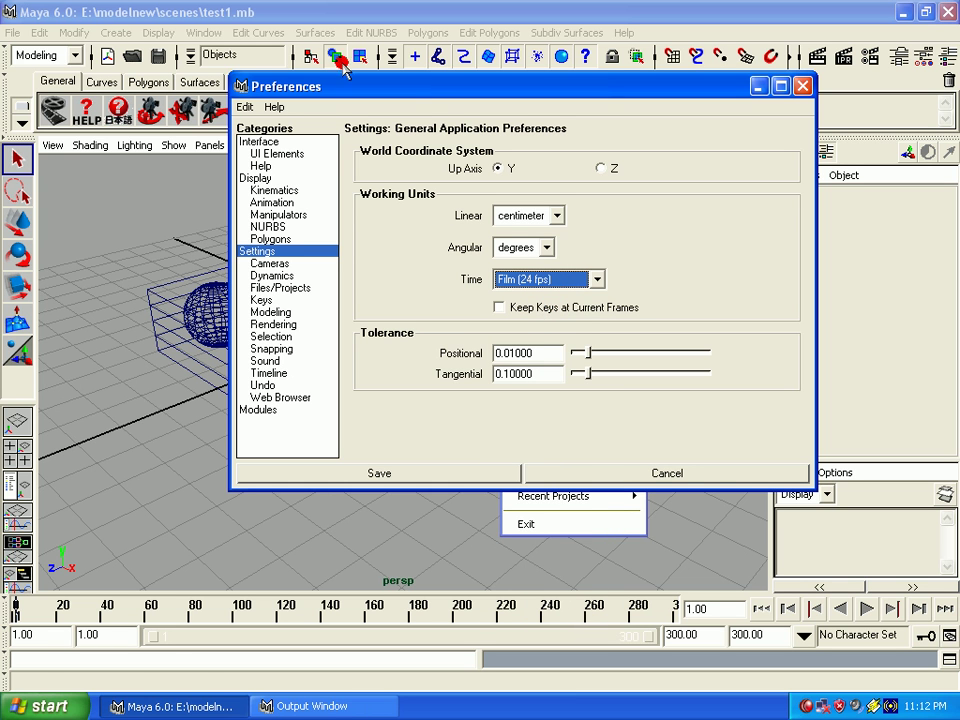
left_click(295, 475)
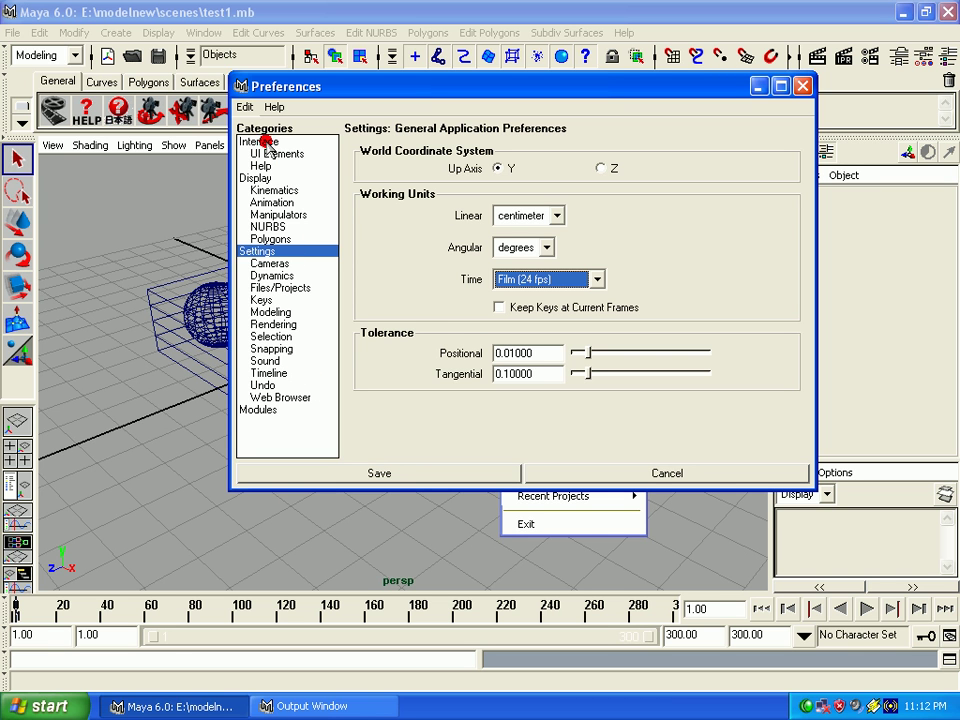
- Restore the default preference settings and nudge the torn-off File menu right
left_click(248, 107)
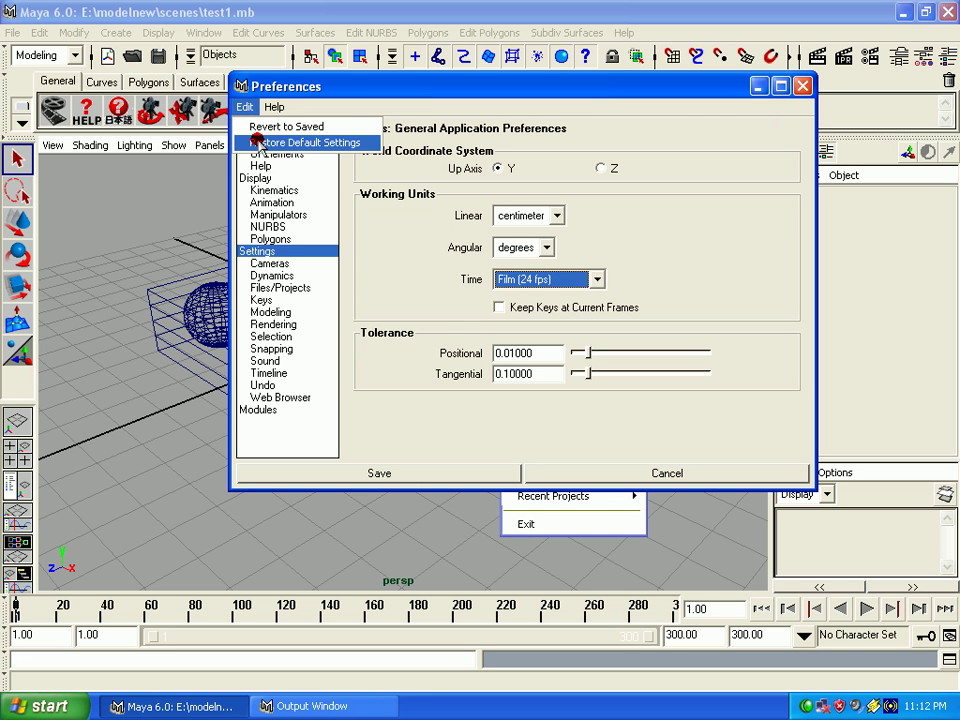
left_click(257, 142)
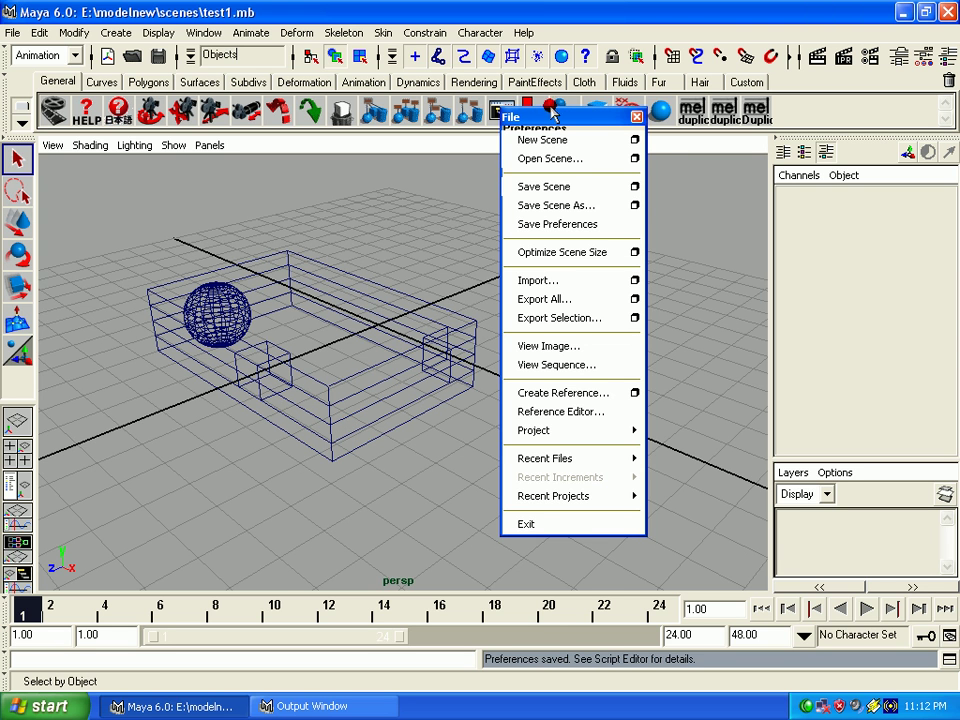
left_click_drag(549, 117, 570, 117)
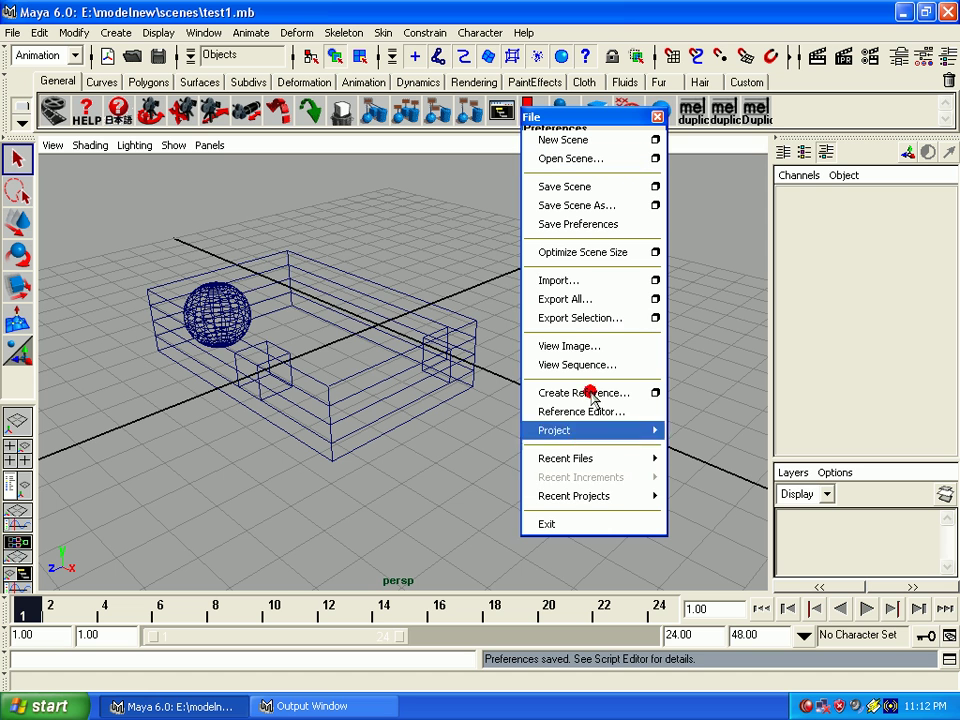
left_click(610, 347)
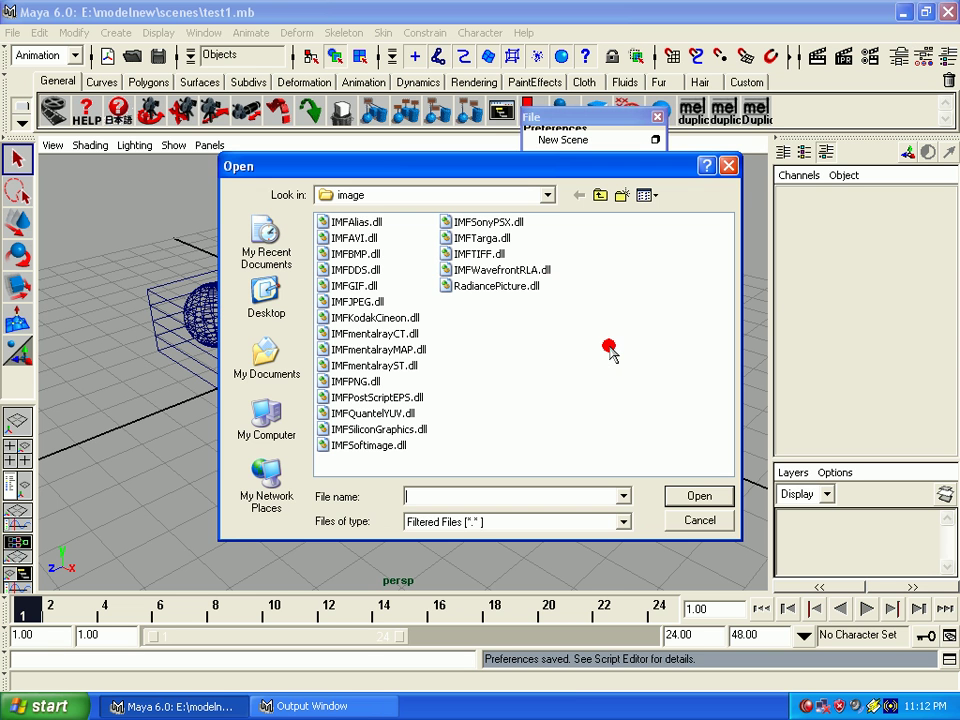
left_click(524, 195)
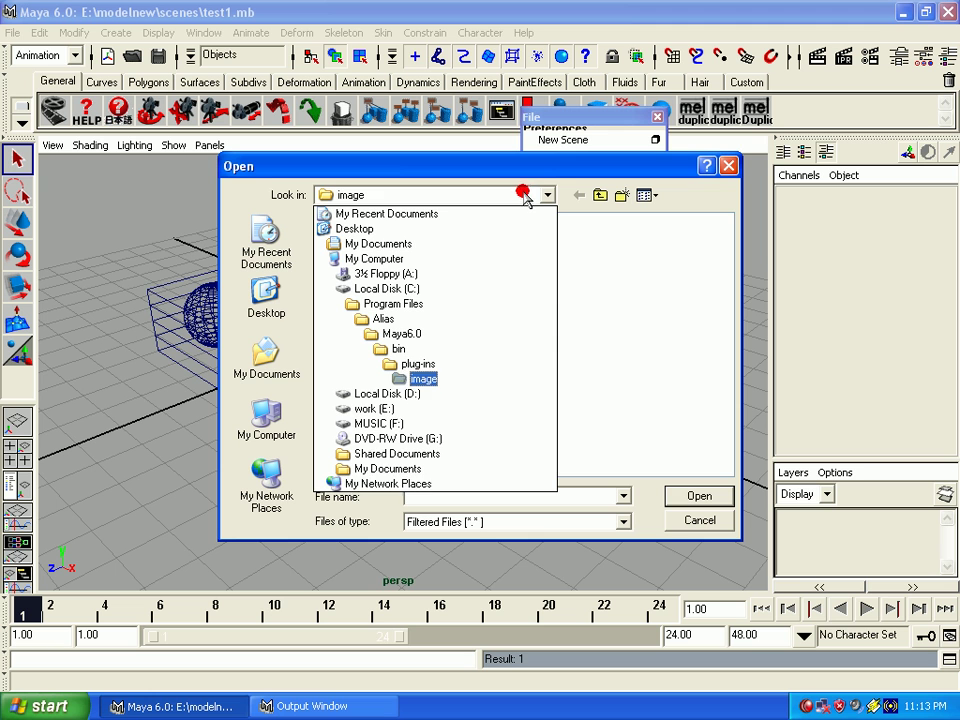
left_click(386, 411)
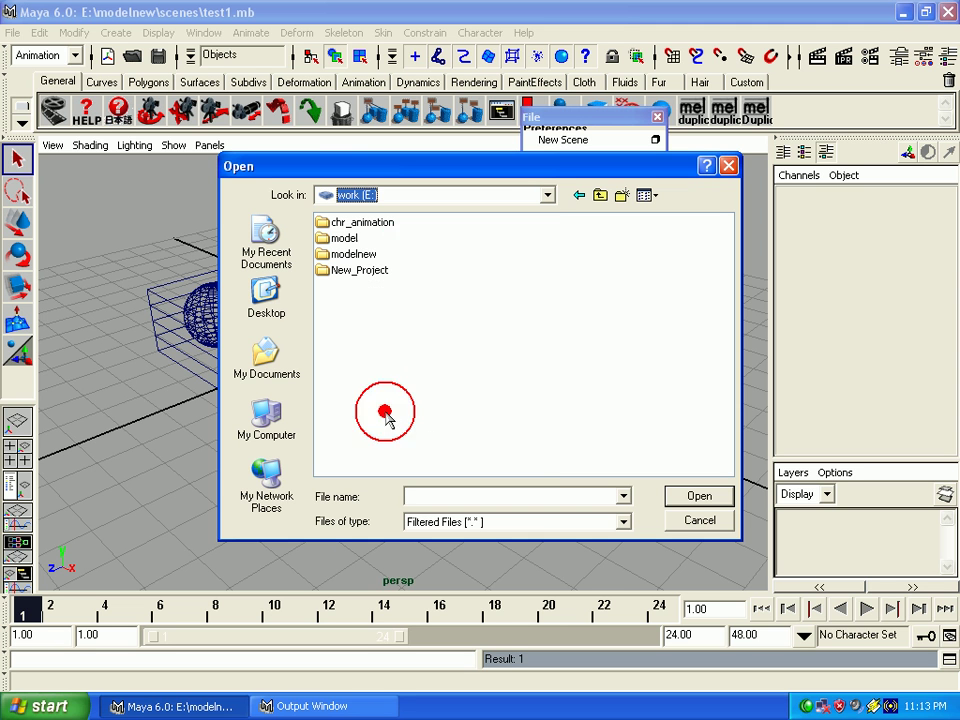
double_click(365, 254)
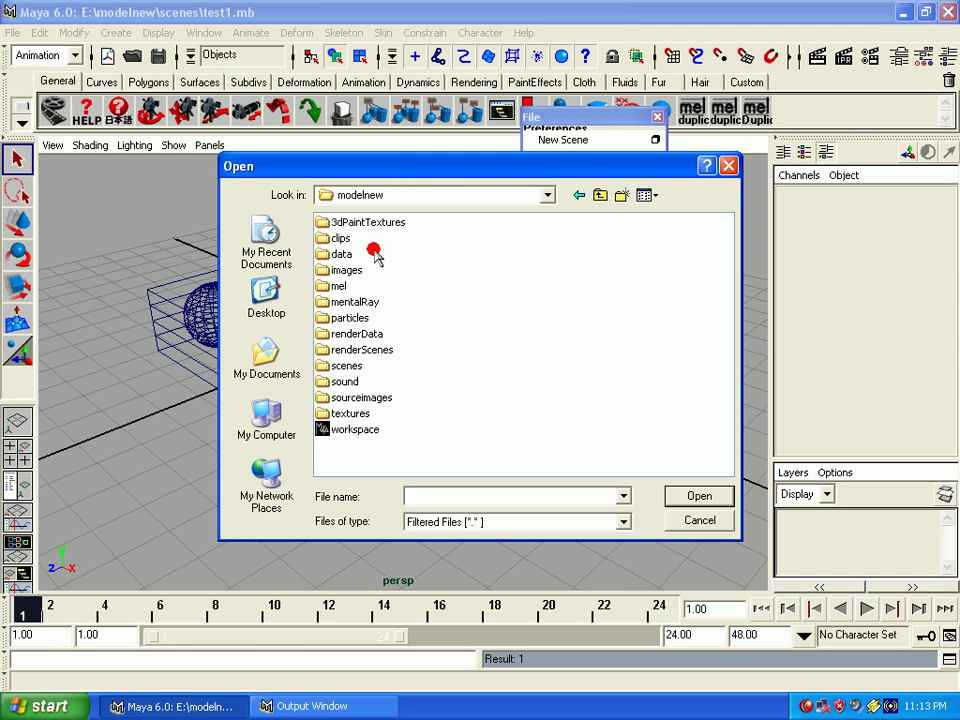
left_click(342, 270)
double_click(342, 270)
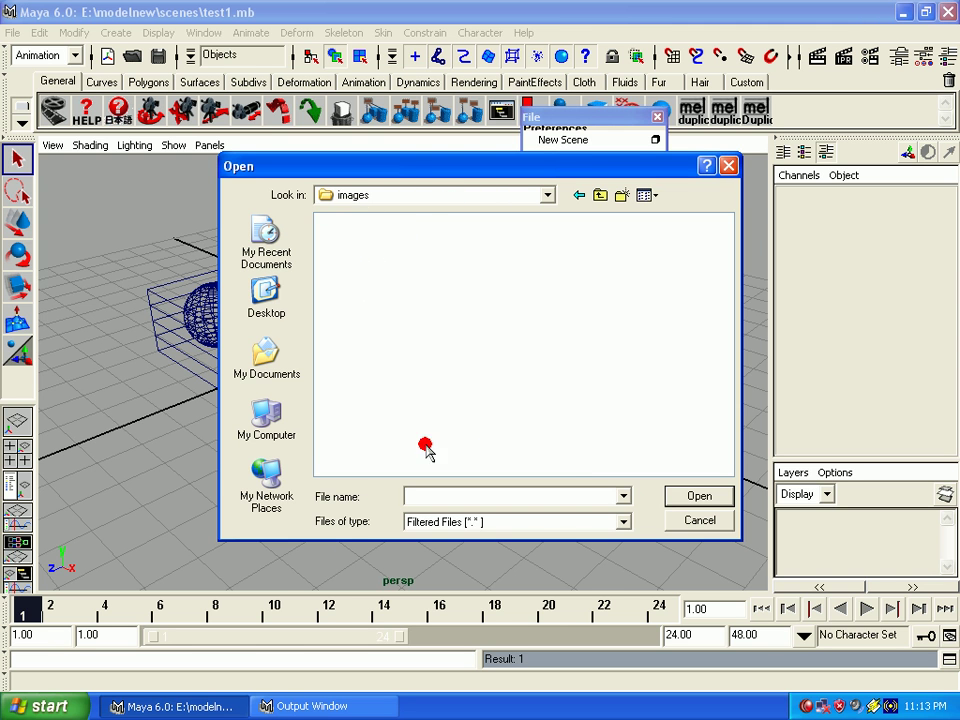
left_click(546, 196)
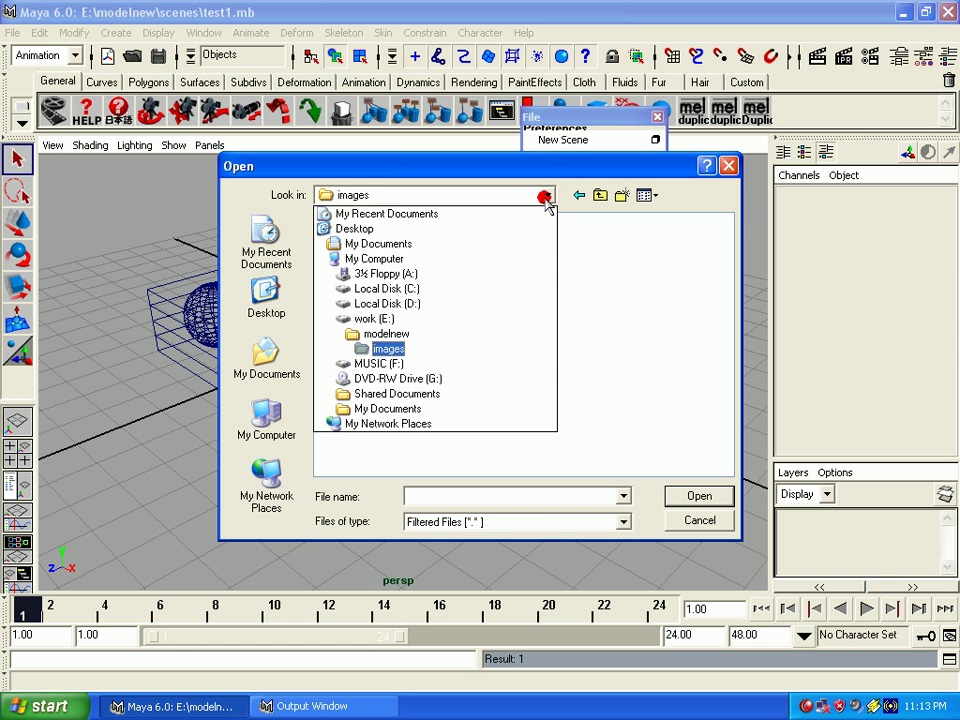
left_click(551, 194)
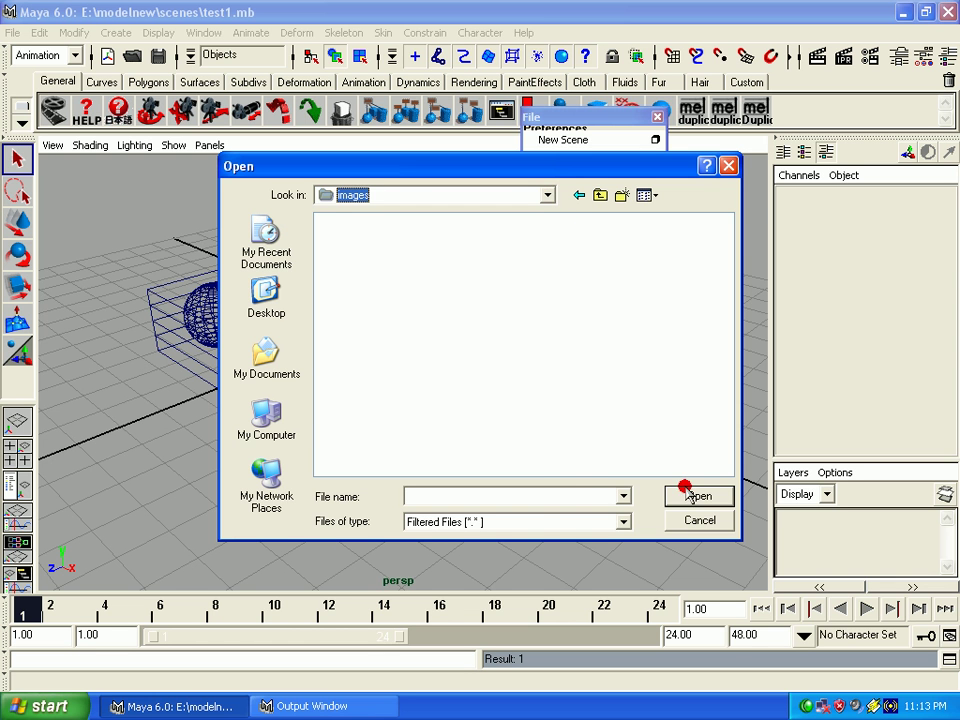
left_click(693, 521)
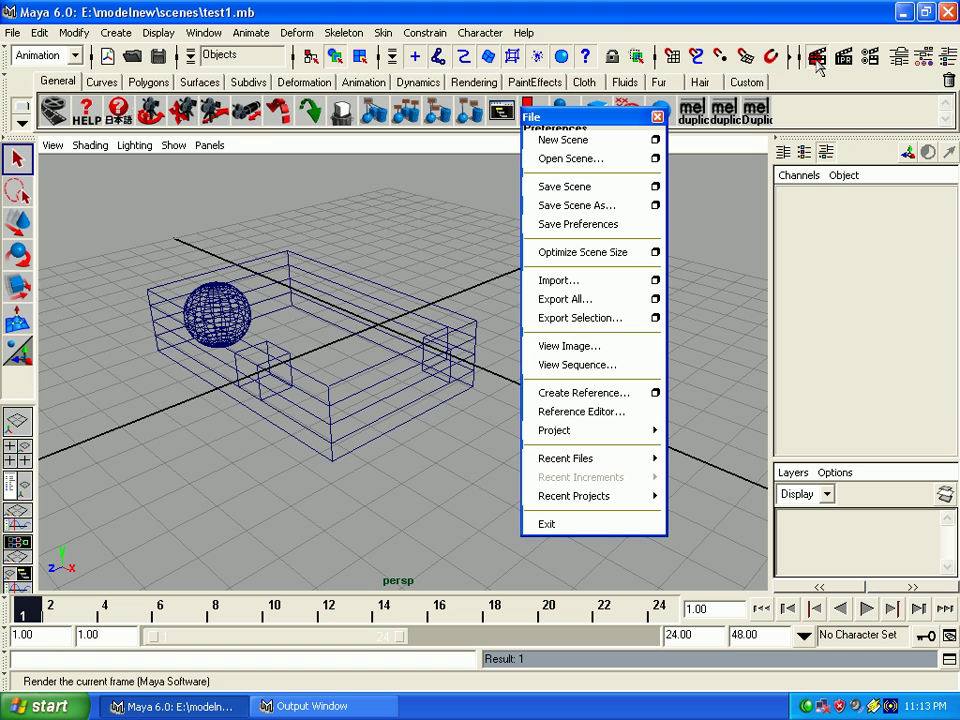
- Render the current frame and open Save Image from the Render View
left_click(817, 62)
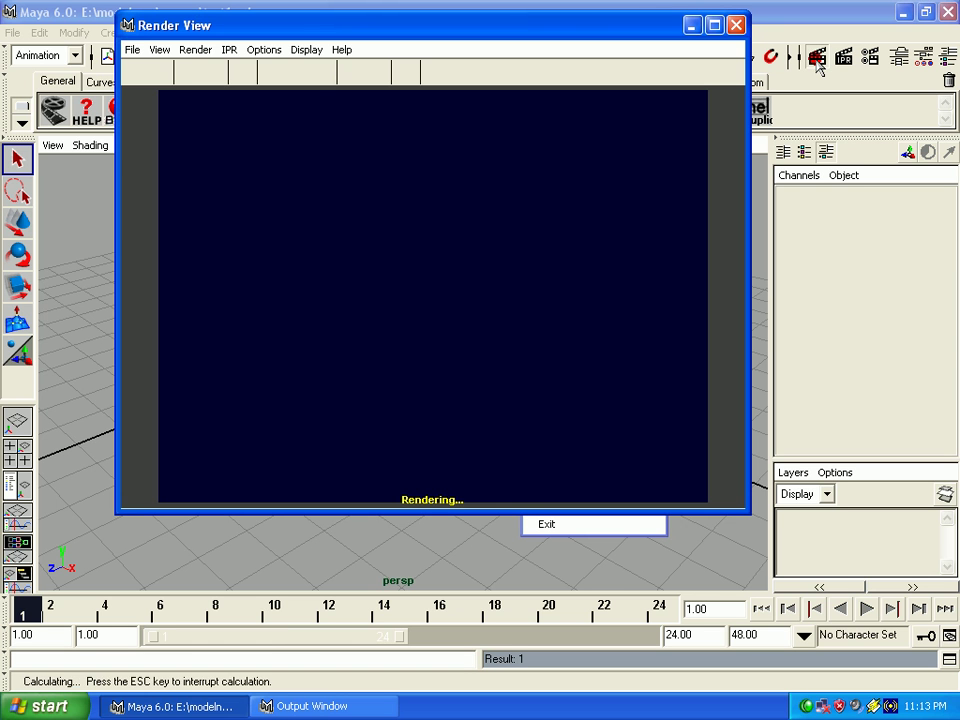
left_click(130, 49)
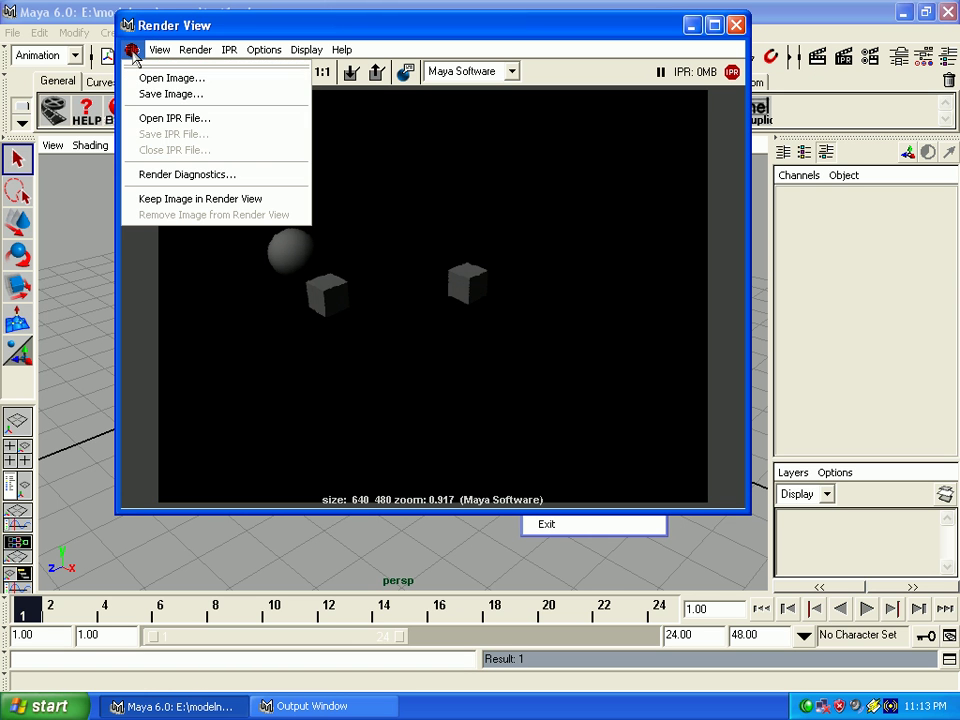
left_click(158, 95)
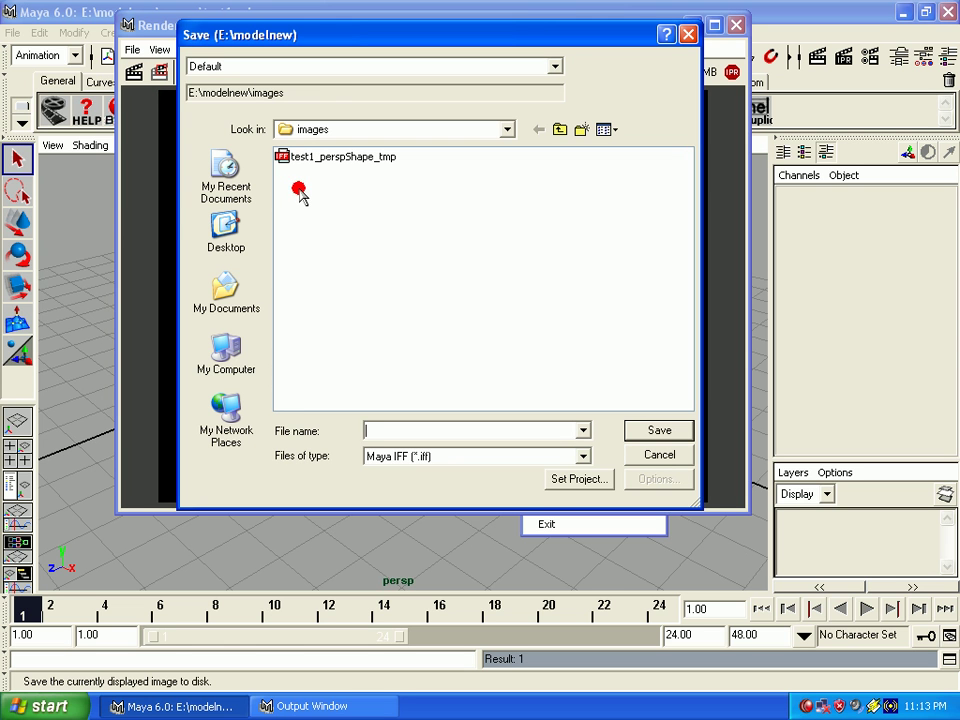
mouse_move(311, 92)
left_mouse_down()
mouse_move(147, 95)
mouse_move(291, 99)
left_mouse_up()
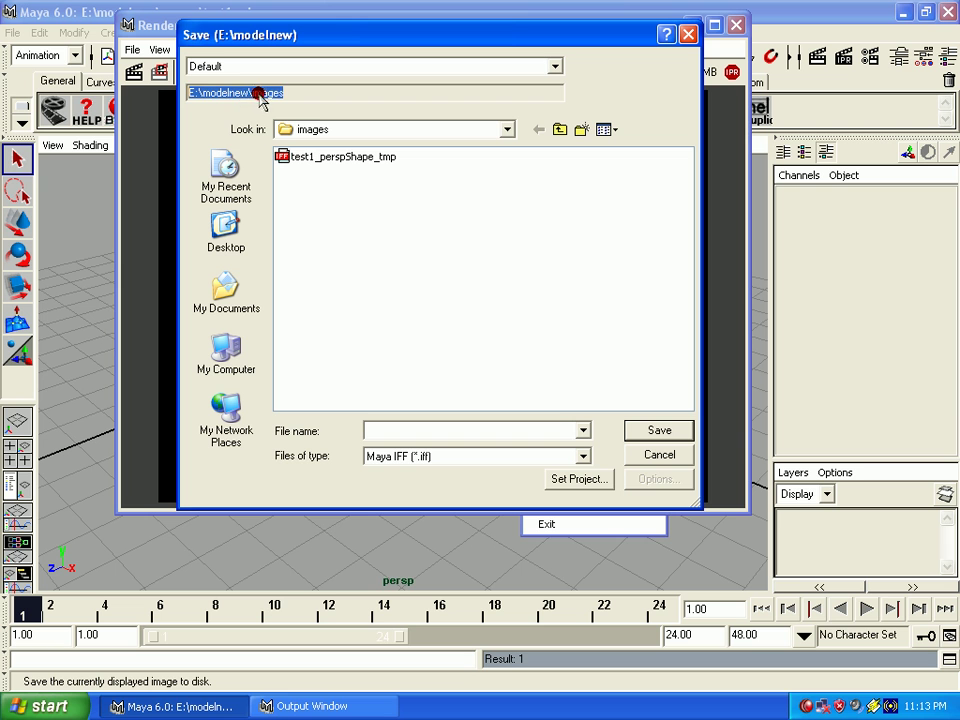
left_click(291, 99)
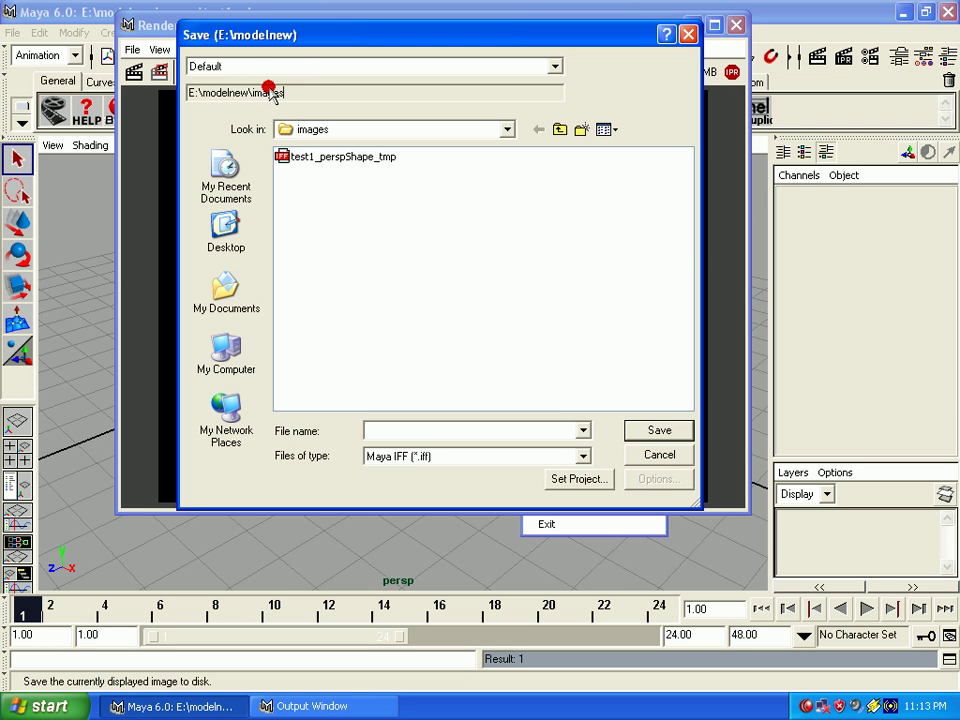
left_click_drag(293, 92, 64, 81)
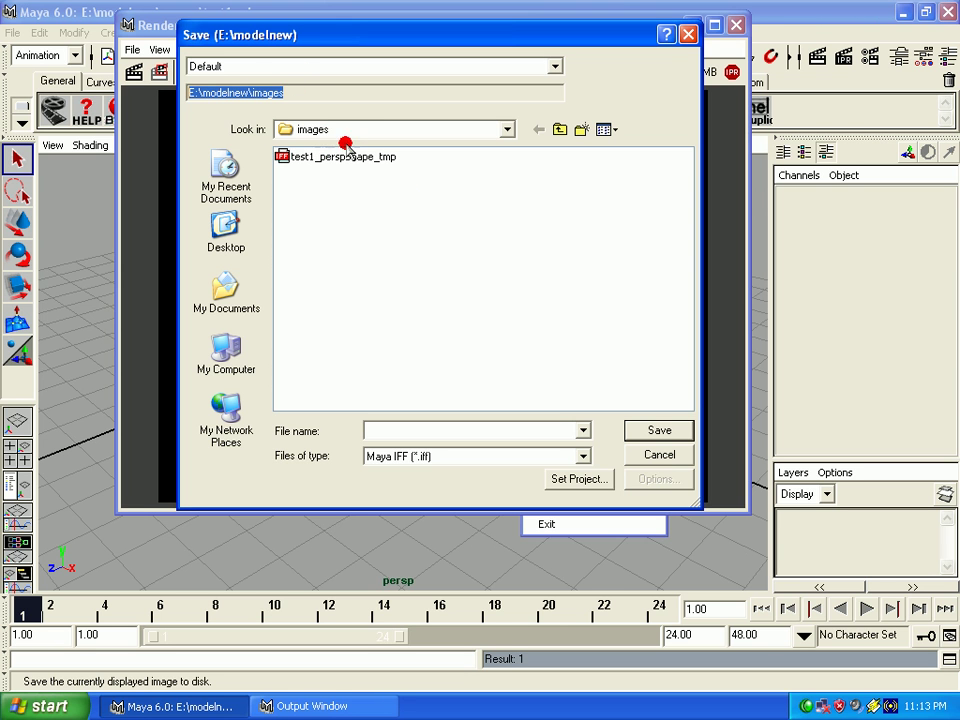
left_click(414, 201)
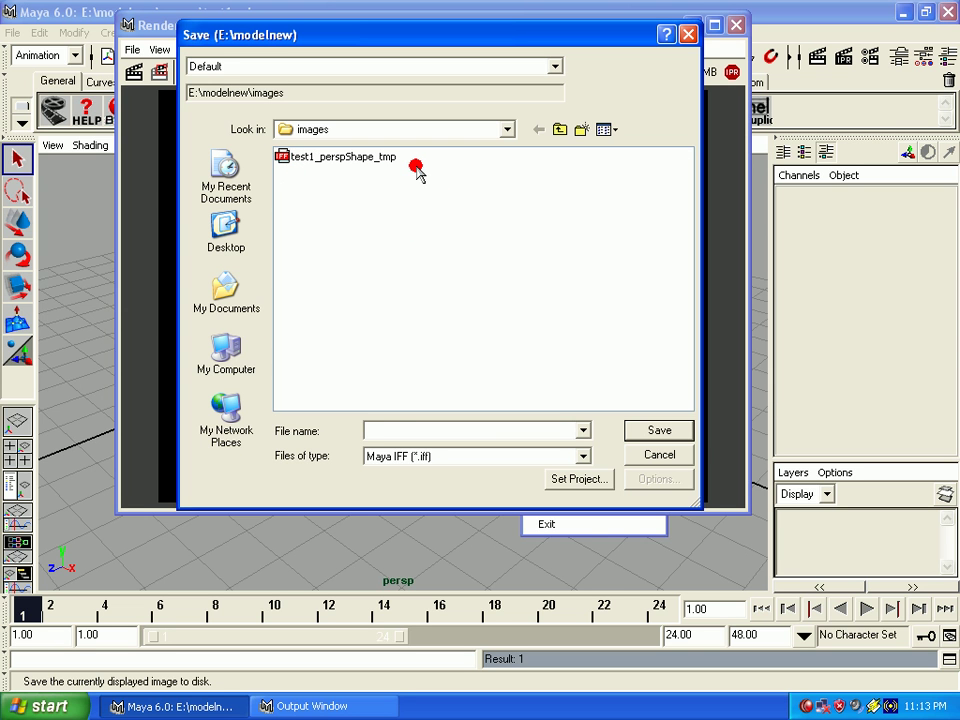
- Name the image rr and choose JPEG as the file type
left_click(401, 432)
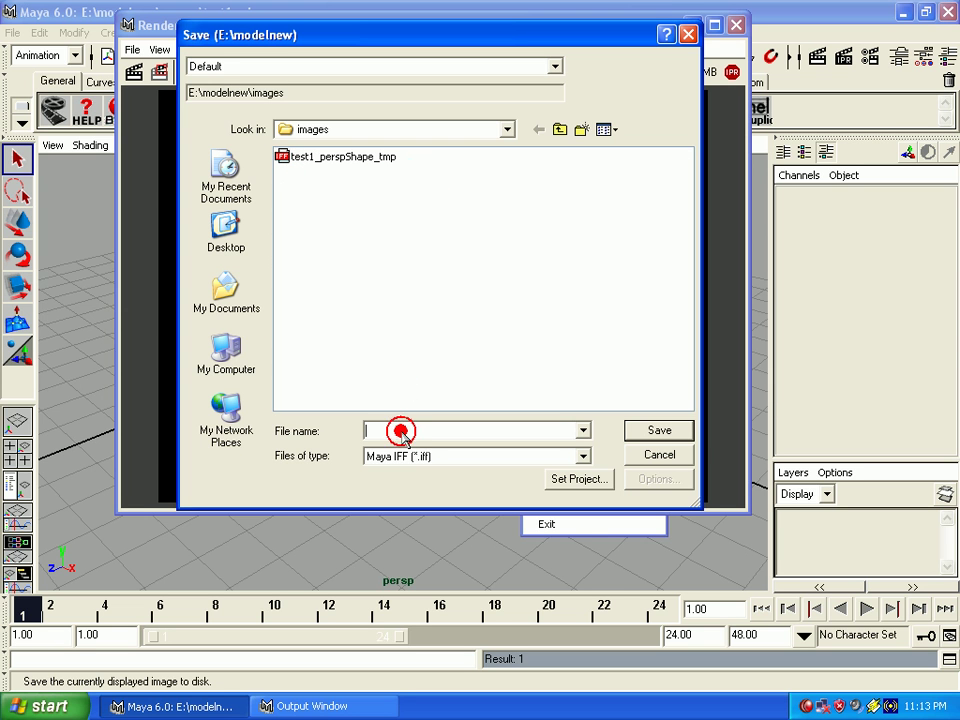
type("tr")
left_click(653, 432)
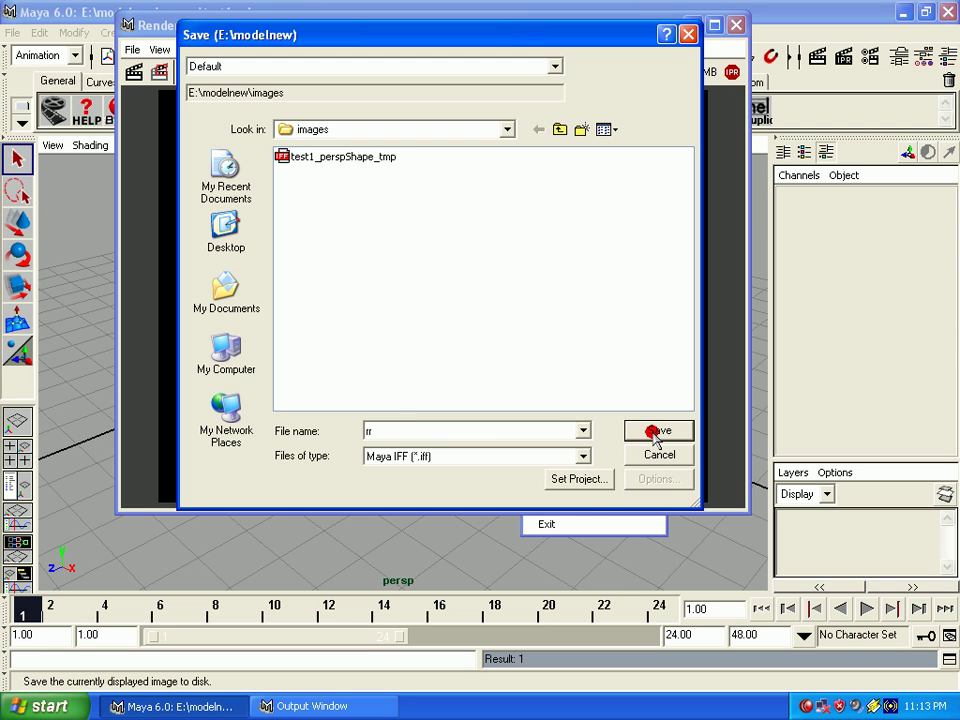
left_click(514, 456)
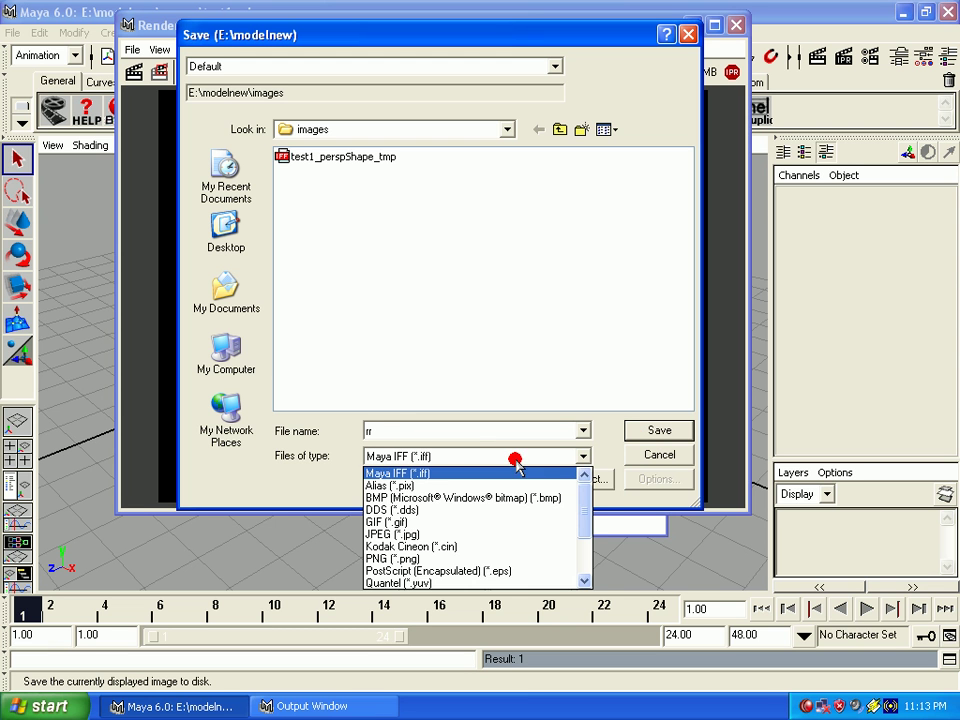
mouse_move(584, 510)
left_mouse_down()
mouse_move(584, 547)
mouse_move(585, 523)
left_mouse_up()
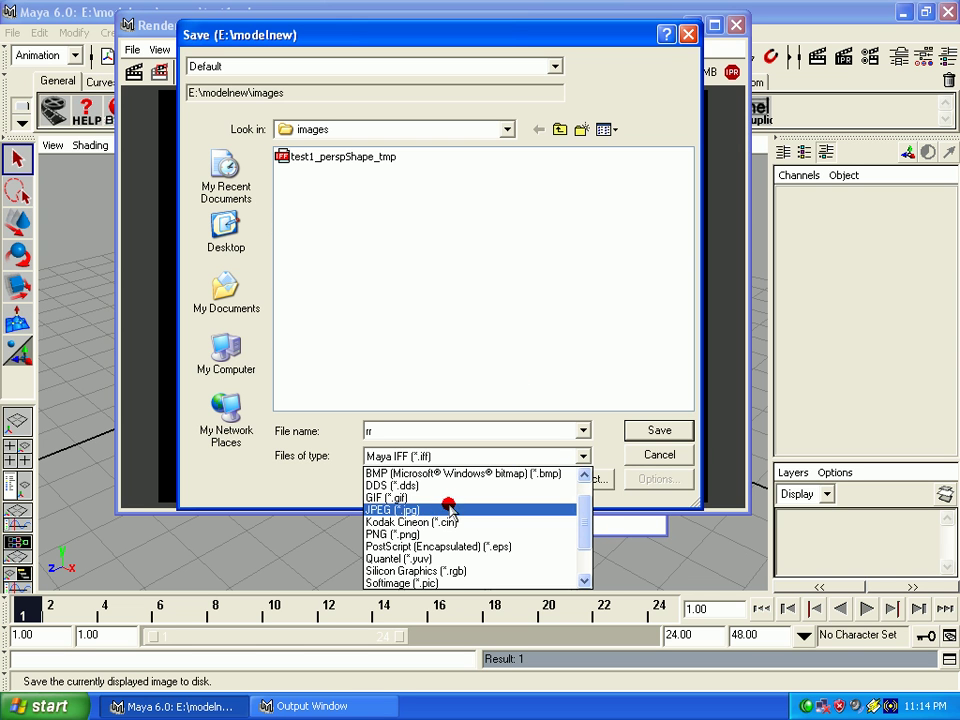
left_click(411, 507)
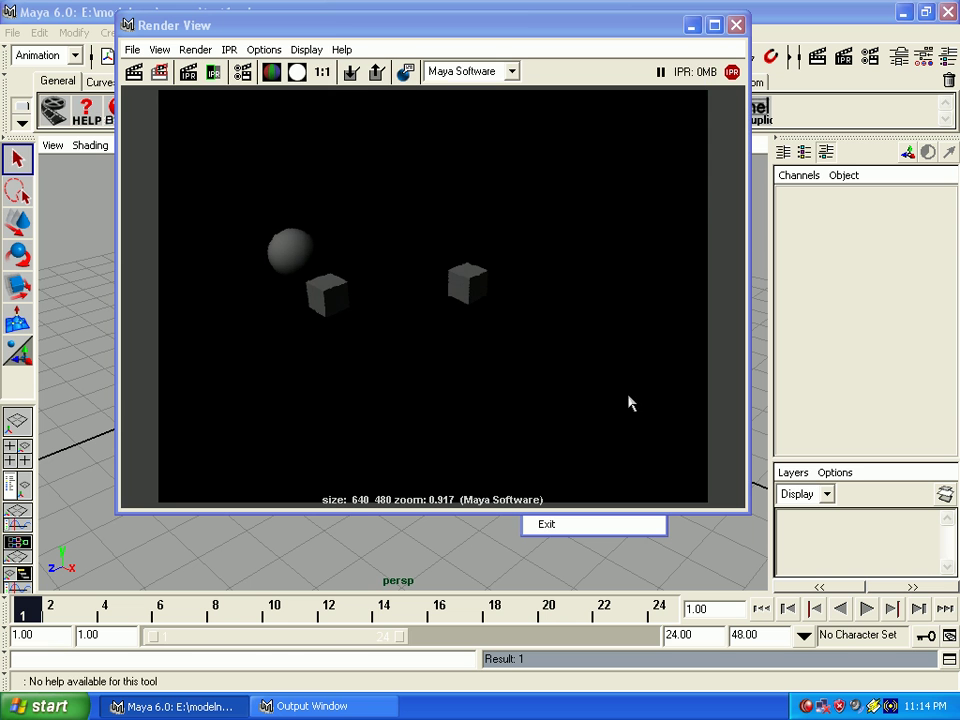
- Close Render View, open test1_perspShape_tmp from the E: drive images folder in FCheck, then close FCheck
left_click(736, 25)
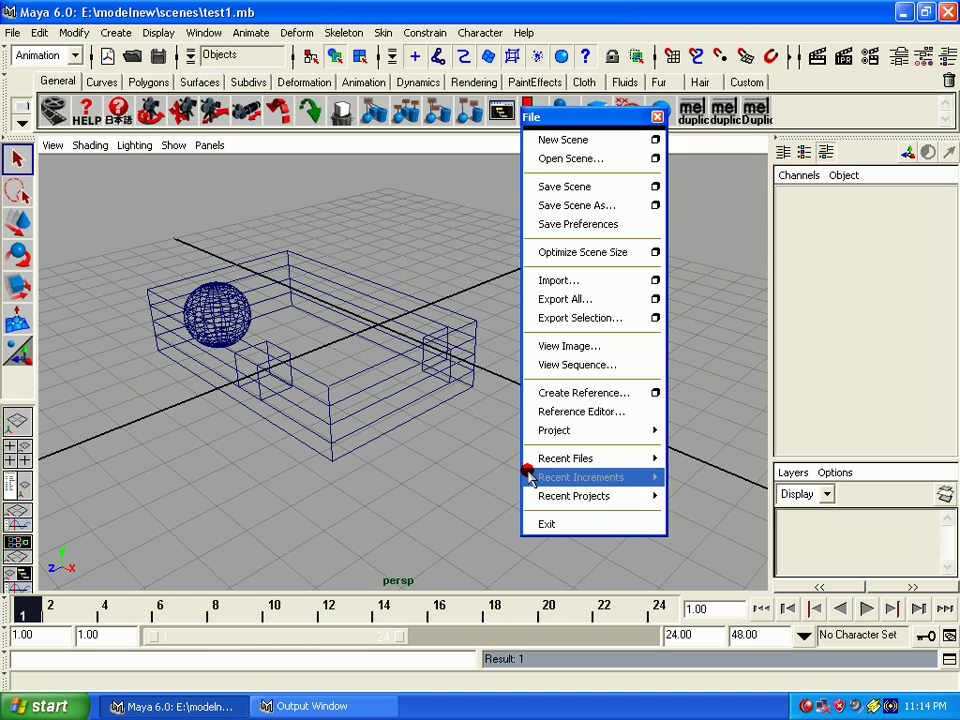
left_click(553, 345)
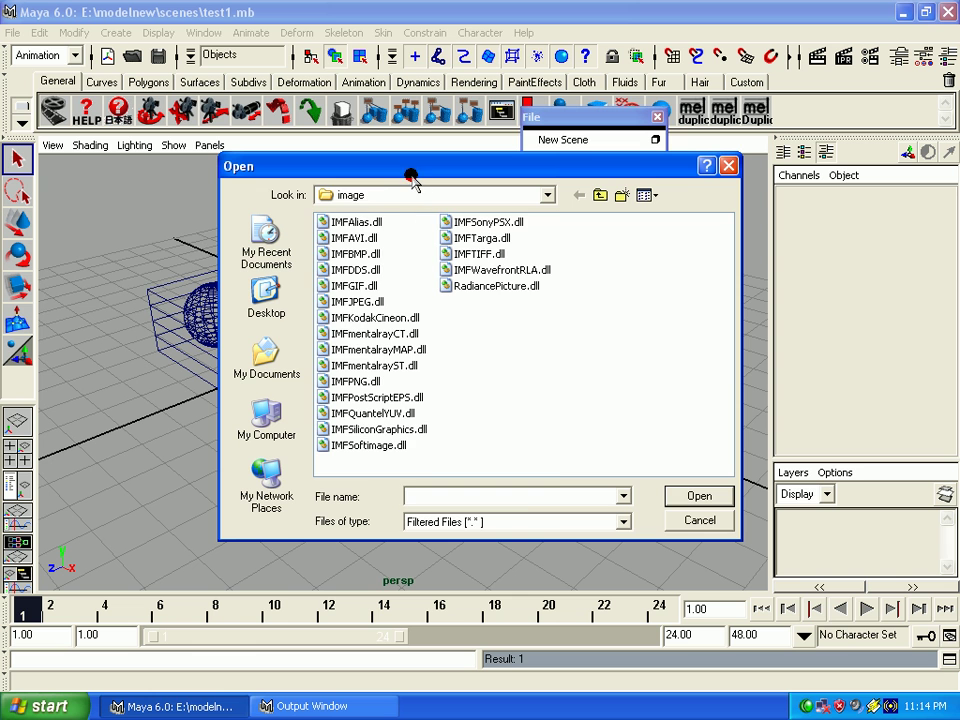
left_click(413, 192)
left_click(375, 408)
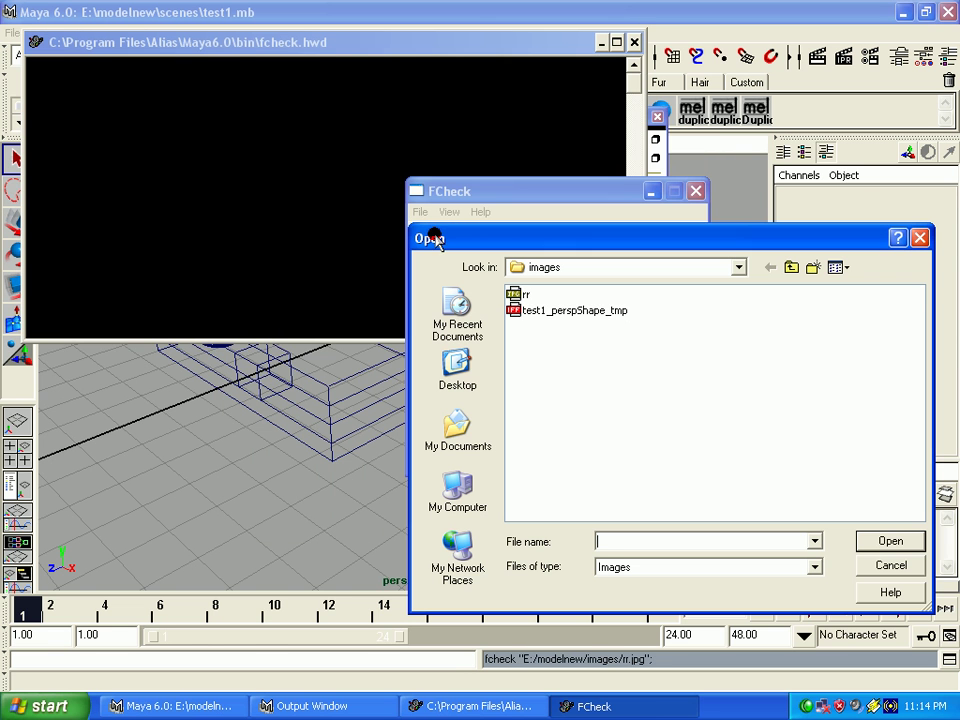
left_click(535, 312)
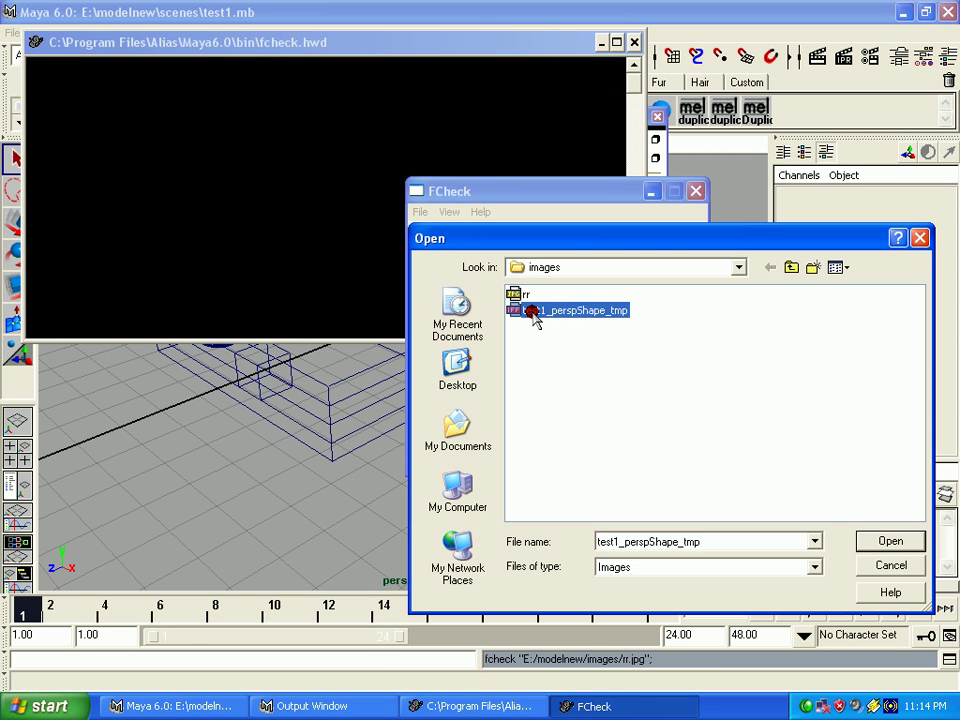
left_click(878, 542)
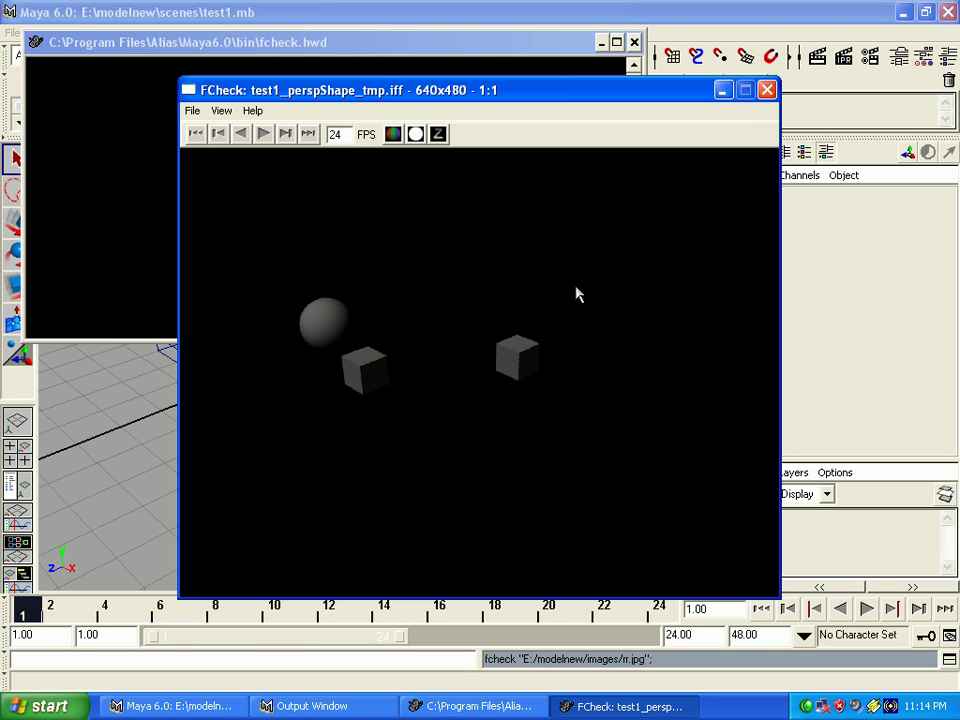
left_click(767, 90)
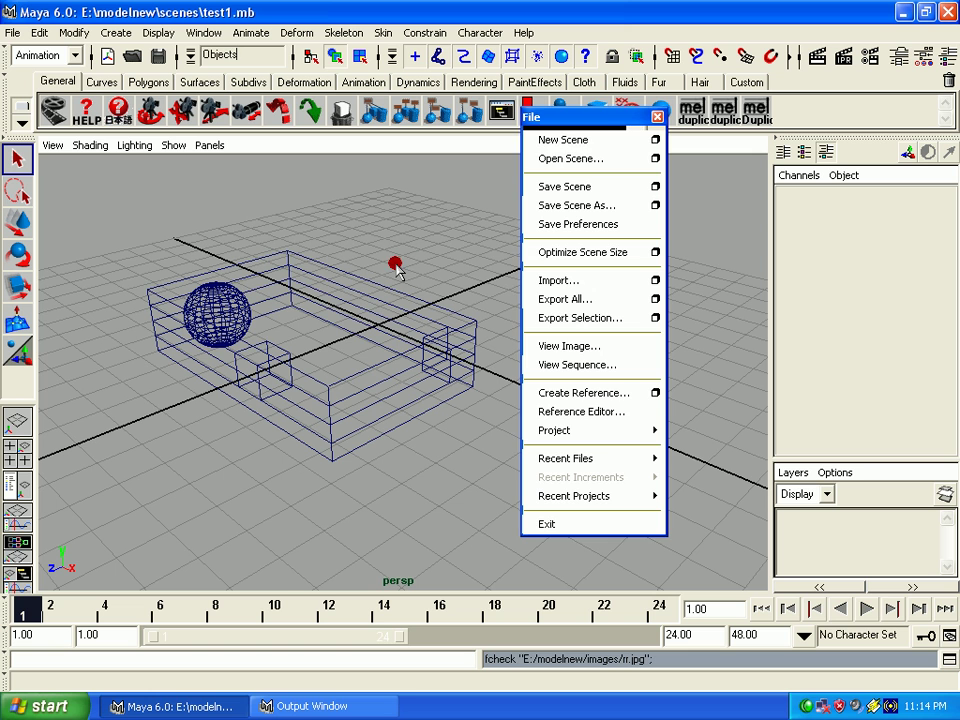
- Drag the torn-off File menu panel lower and slightly left over the perspective viewport
left_click_drag(604, 118, 647, 200)
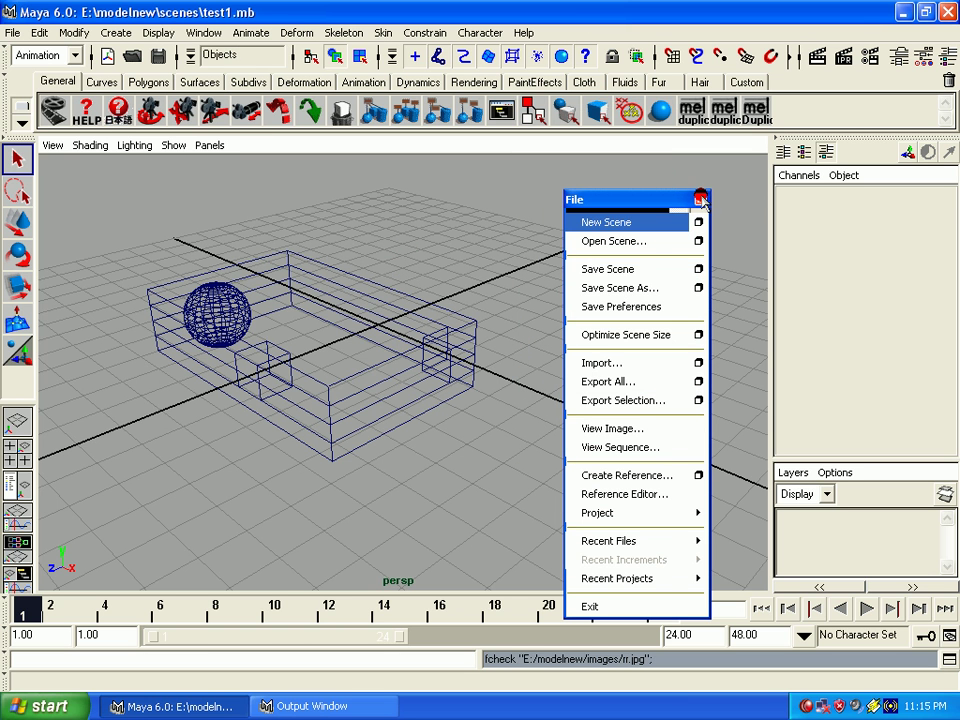
left_click_drag(658, 198, 634, 190)
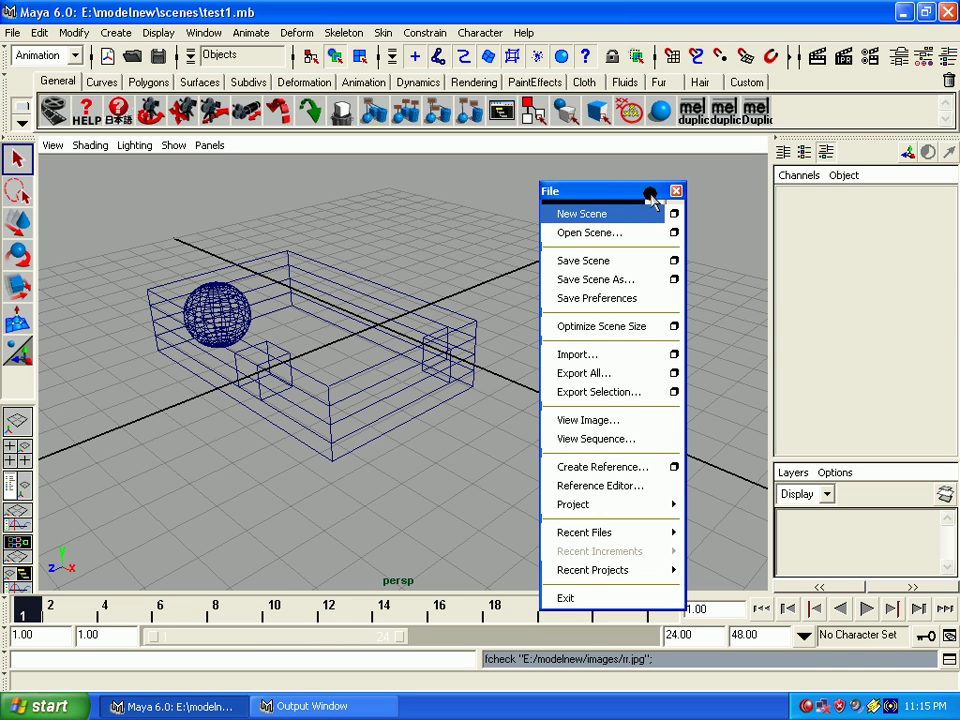